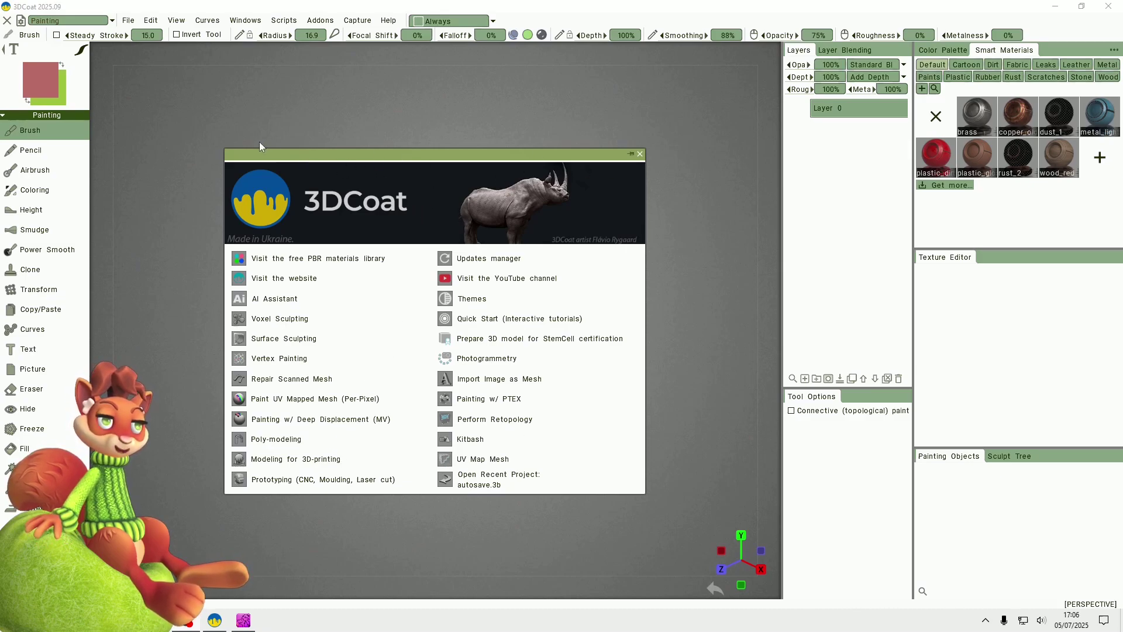
# Close the welcome screen and open the rooms dropdown at top-left
pyautogui.click(640, 154)
pyautogui.click(96, 23)
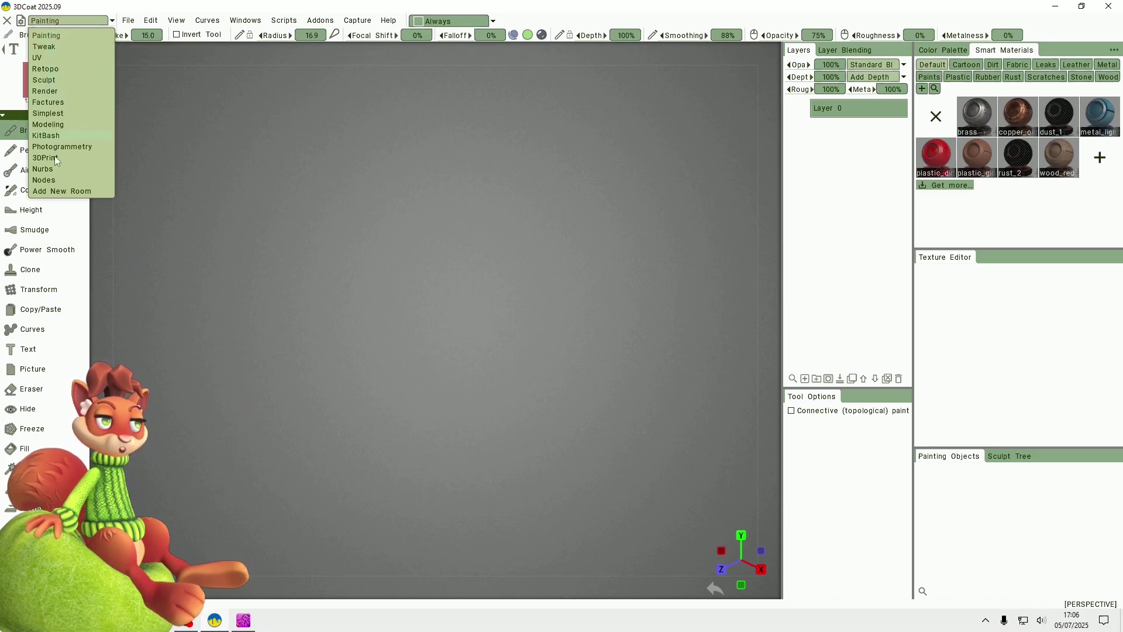
# Switch to the Sculpt room and import fishcreature_high.obj for sculpting
pyautogui.click(48, 83)
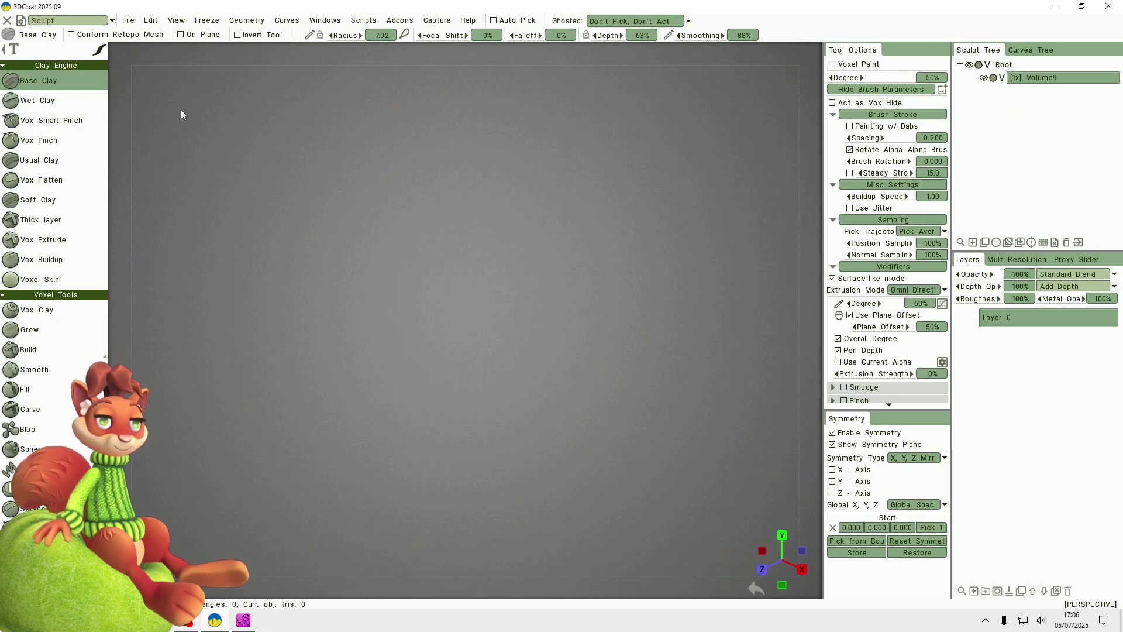
pyautogui.click(128, 21)
pyautogui.moveTo(146, 163)
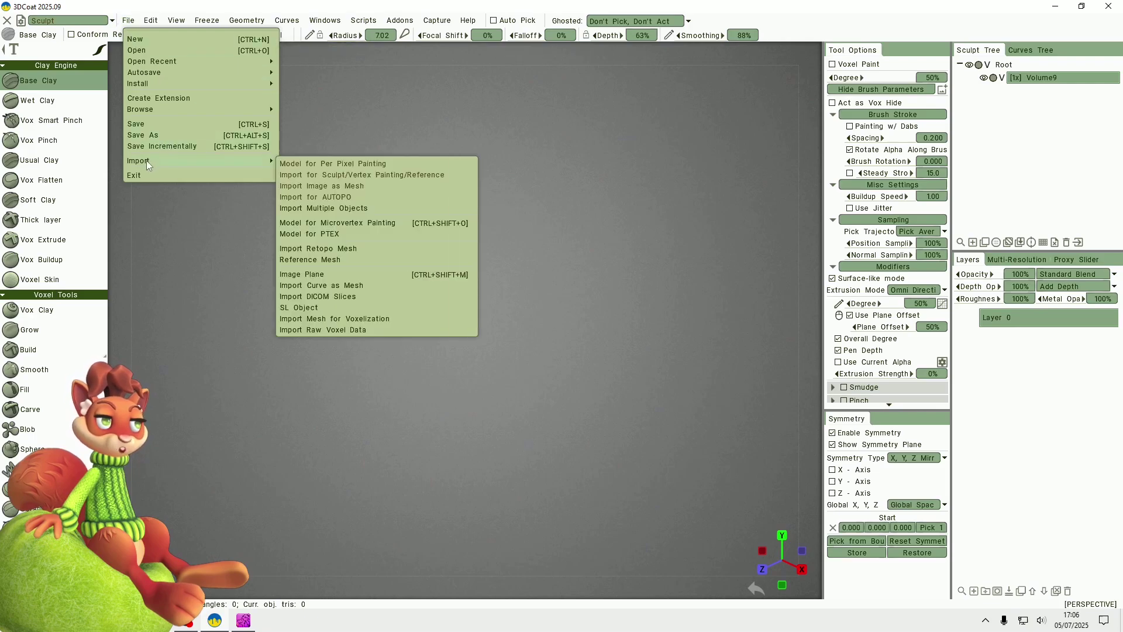
pyautogui.click(390, 174)
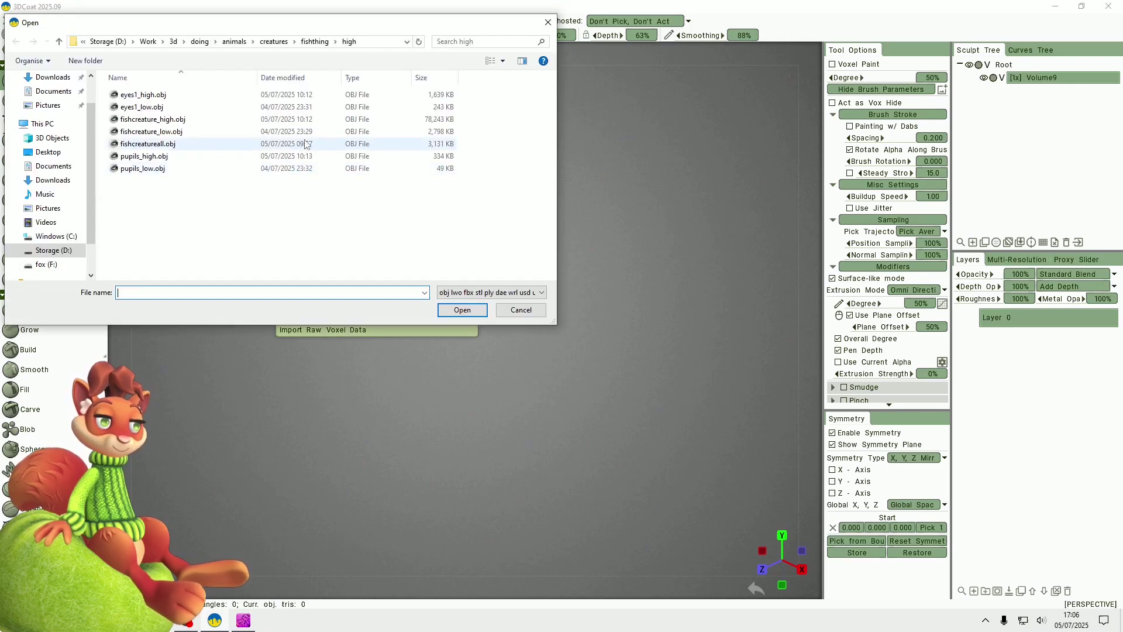
pyautogui.click(134, 120)
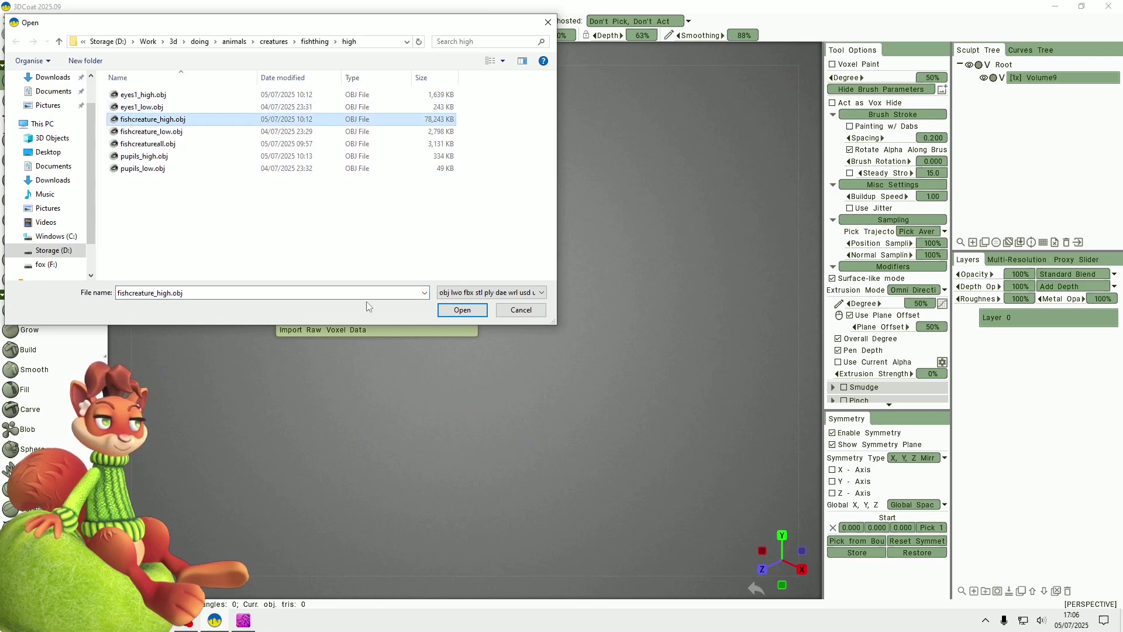
pyautogui.click(462, 309)
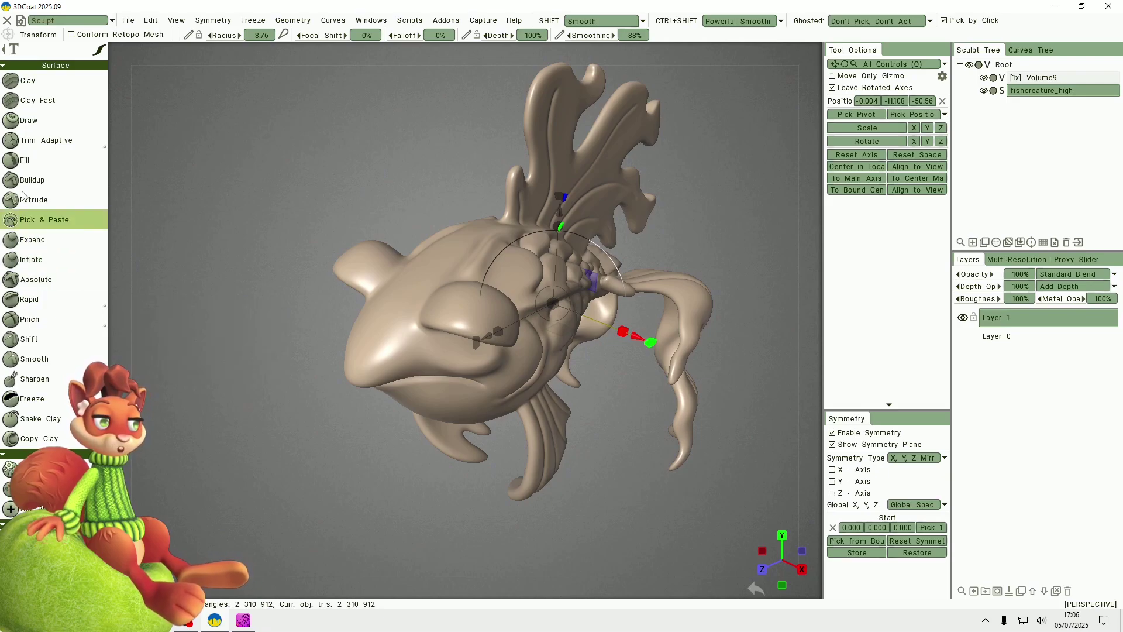
pyautogui.click(65, 310)
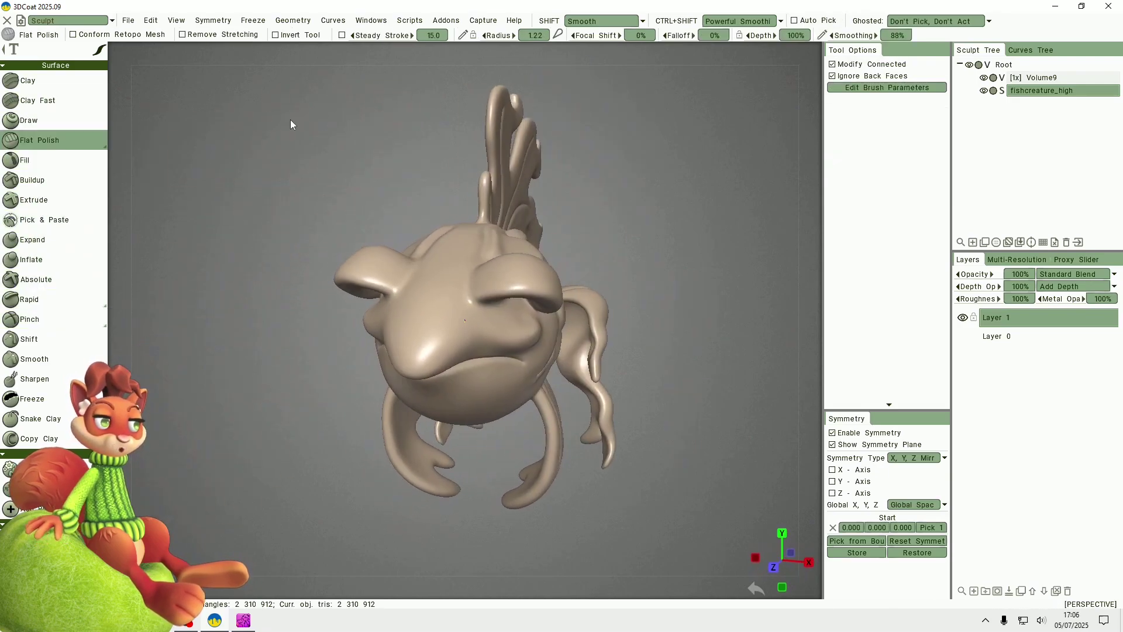
pyautogui.moveTo(291, 124); pyautogui.dragTo(302, 175)
pyautogui.moveTo(376, 174)
pyautogui.mouseDown()
pyautogui.moveTo(269, 168)
pyautogui.moveTo(683, 181)
pyautogui.moveTo(375, 188)
pyautogui.moveTo(414, 272)
pyautogui.moveTo(548, 260)
pyautogui.moveTo(573, 211)
pyautogui.moveTo(629, 176)
pyautogui.moveTo(731, 167)
pyautogui.moveTo(449, 188)
pyautogui.moveTo(317, 177)
pyautogui.moveTo(376, 174)
pyautogui.moveTo(444, 143)
pyautogui.moveTo(522, 132)
pyautogui.moveTo(639, 190)
pyautogui.moveTo(514, 208)
pyautogui.moveTo(620, 190)
pyautogui.mouseUp()
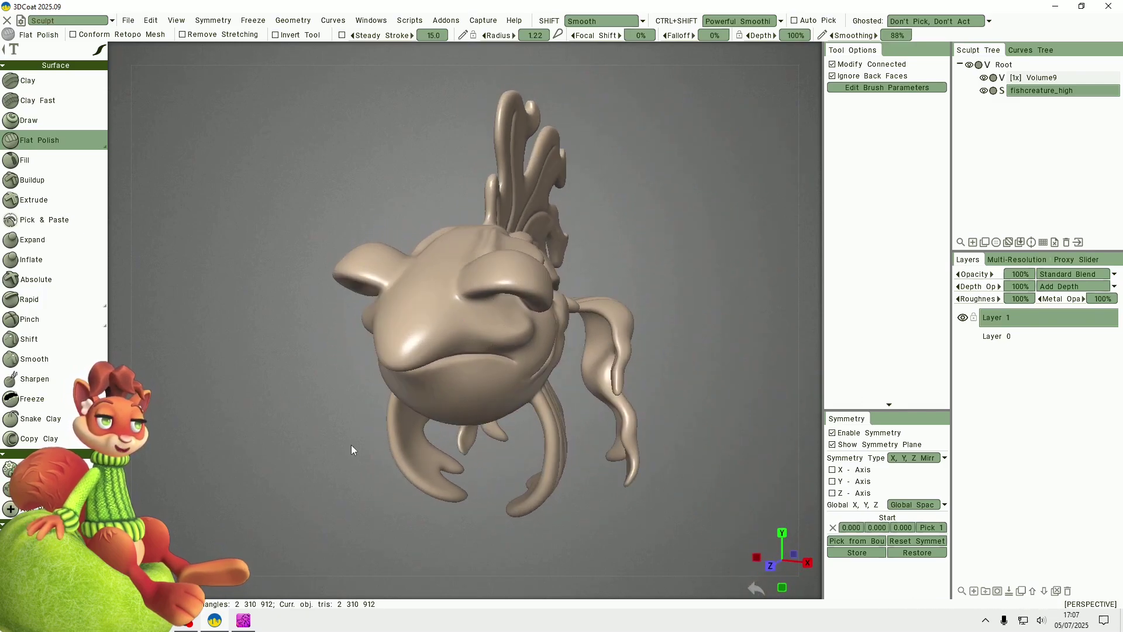
pyautogui.moveTo(301, 457); pyautogui.dragTo(258, 424)
pyautogui.scroll(-10, 52, 281)
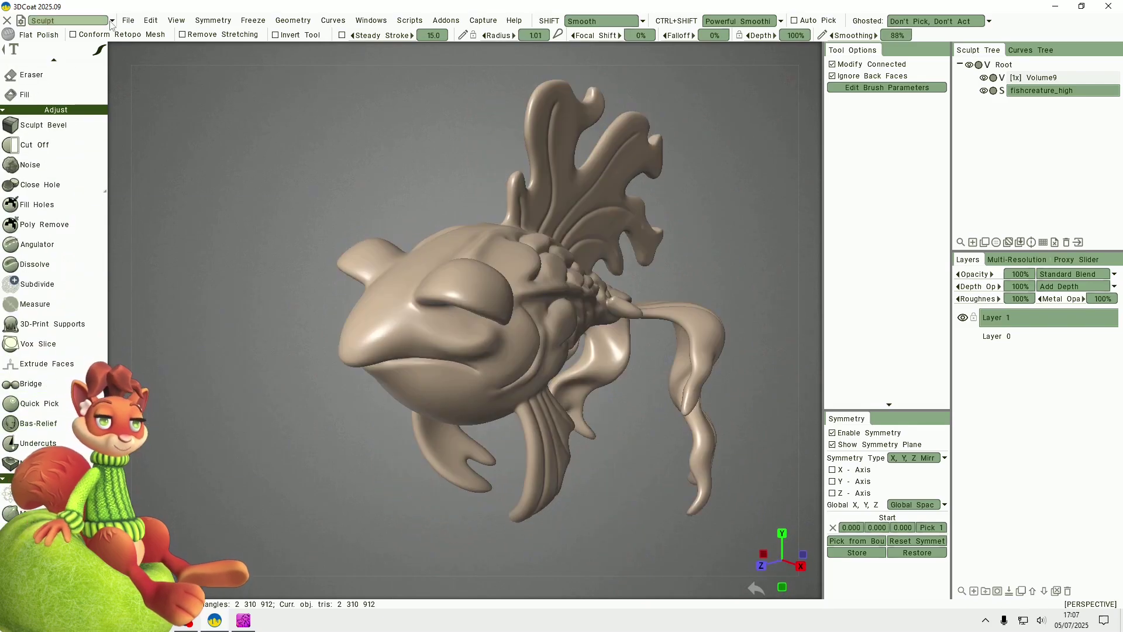
# Import eyes1_high.obj into the sculpt scene
pyautogui.click(130, 22)
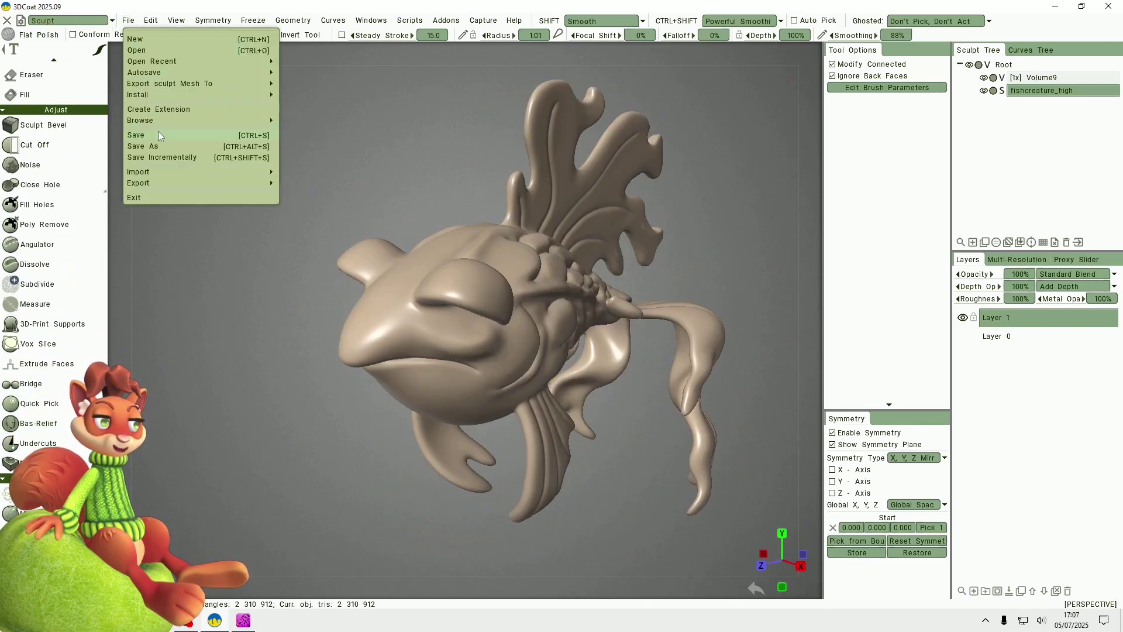
pyautogui.moveTo(232, 175)
pyautogui.click(310, 186)
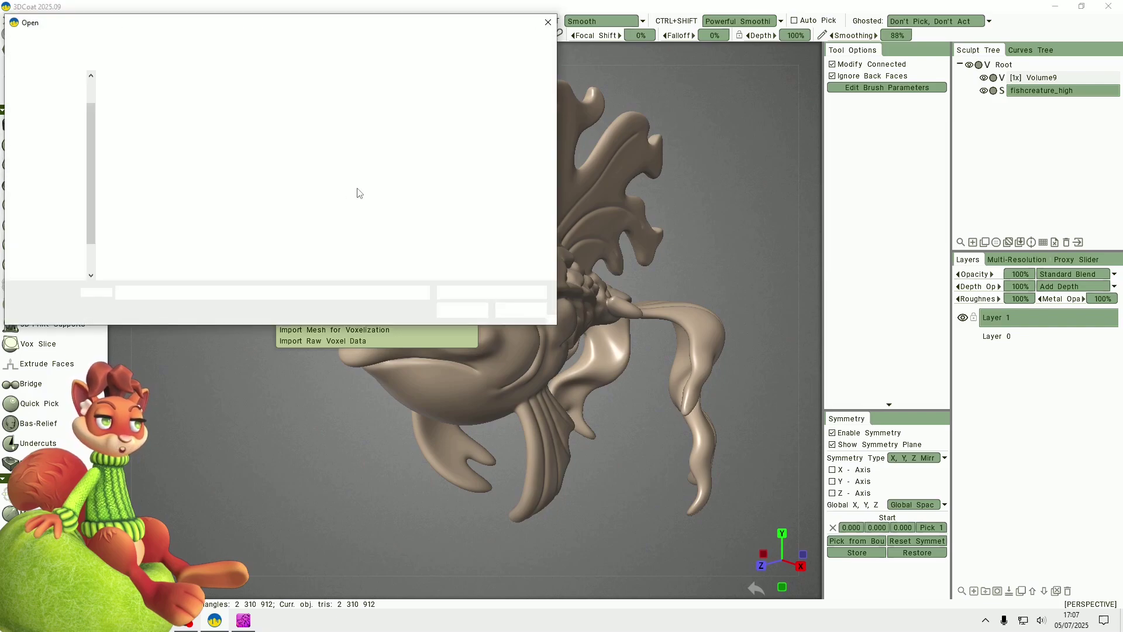
pyautogui.click(226, 105)
pyautogui.click(529, 308)
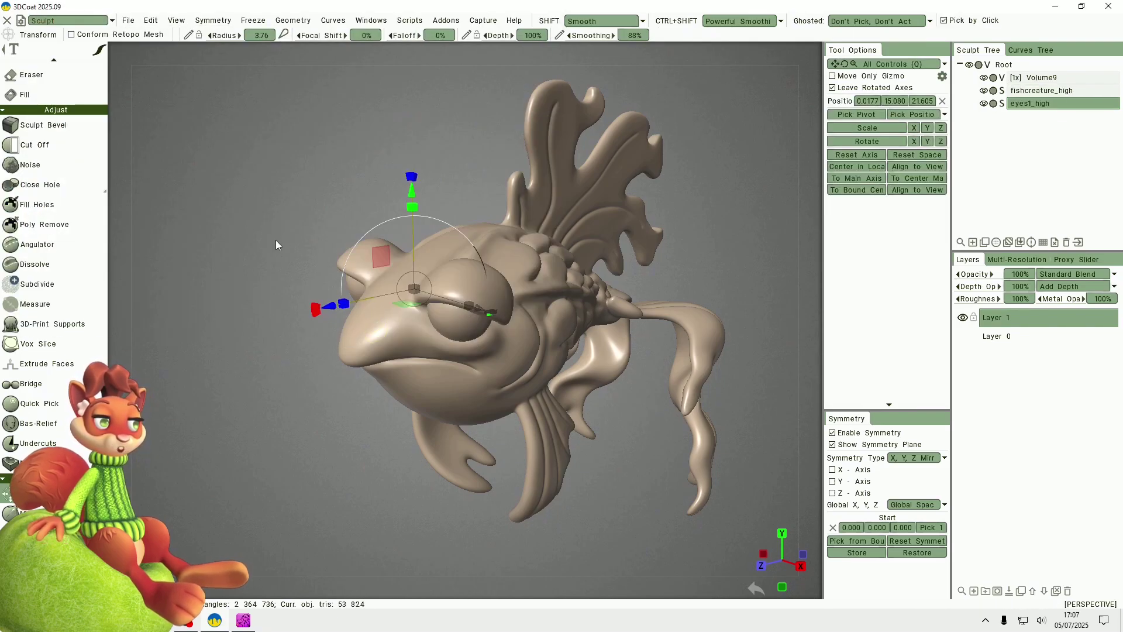
# Import pupils_high.obj into the sculpt scene and orbit to check the added pieces
pyautogui.click(130, 22)
pyautogui.moveTo(231, 174)
pyautogui.click(310, 186)
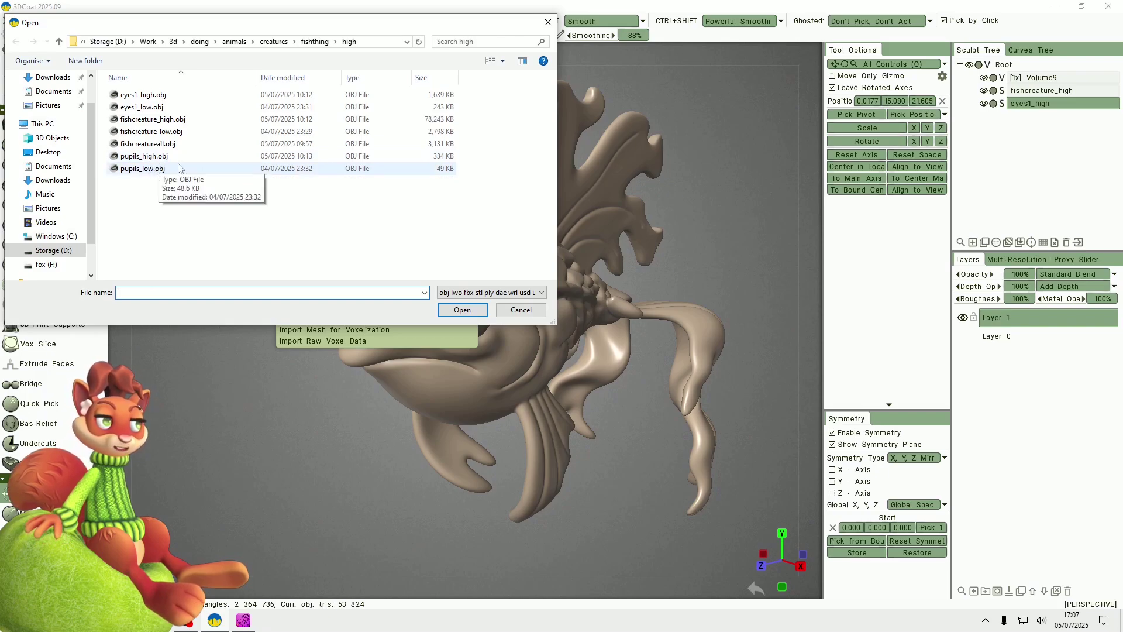
pyautogui.click(140, 156)
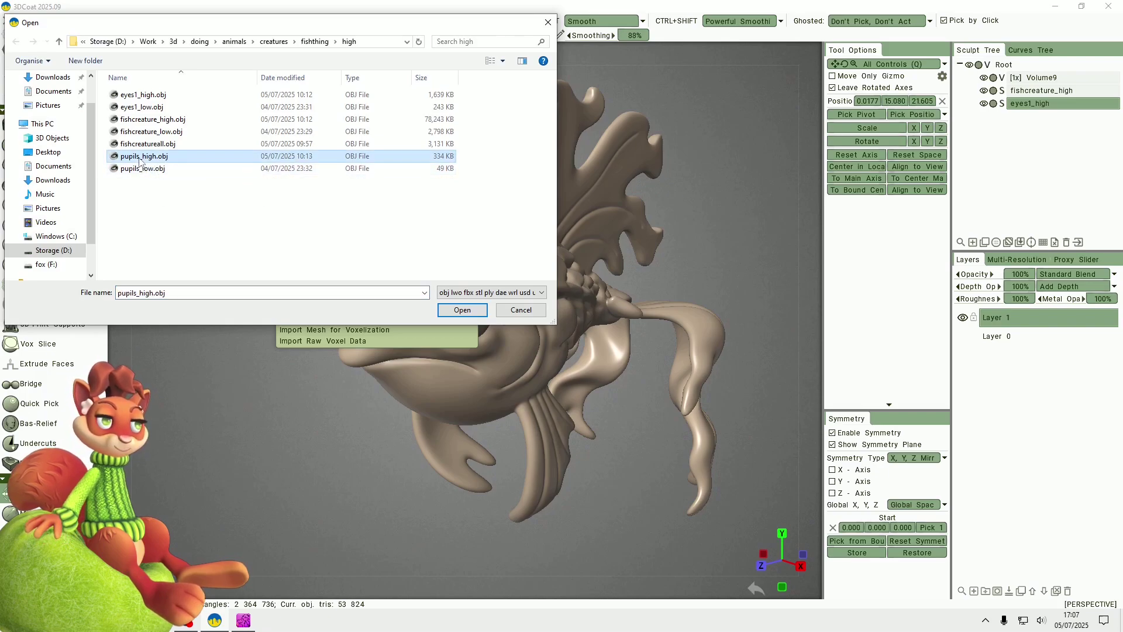
pyautogui.click(462, 309)
pyautogui.moveTo(275, 330)
pyautogui.mouseDown()
pyautogui.moveTo(423, 294)
pyautogui.moveTo(396, 321)
pyautogui.moveTo(269, 304)
pyautogui.moveTo(215, 331)
pyautogui.moveTo(188, 369)
pyautogui.moveTo(345, 363)
pyautogui.moveTo(308, 300)
pyautogui.moveTo(334, 316)
pyautogui.moveTo(258, 314)
pyautogui.mouseUp()
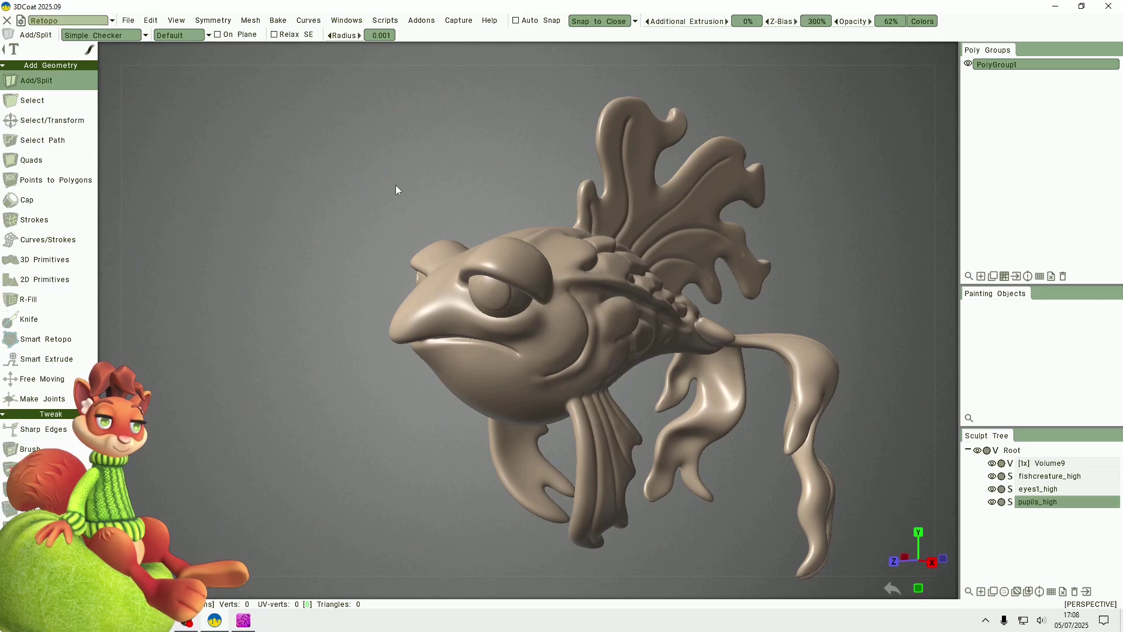
# Import fishcreatureall.obj as the retopo mesh, accept the poly-count warning, and apply its placement
pyautogui.moveTo(395, 184); pyautogui.dragTo(537, 181)
pyautogui.click(251, 21)
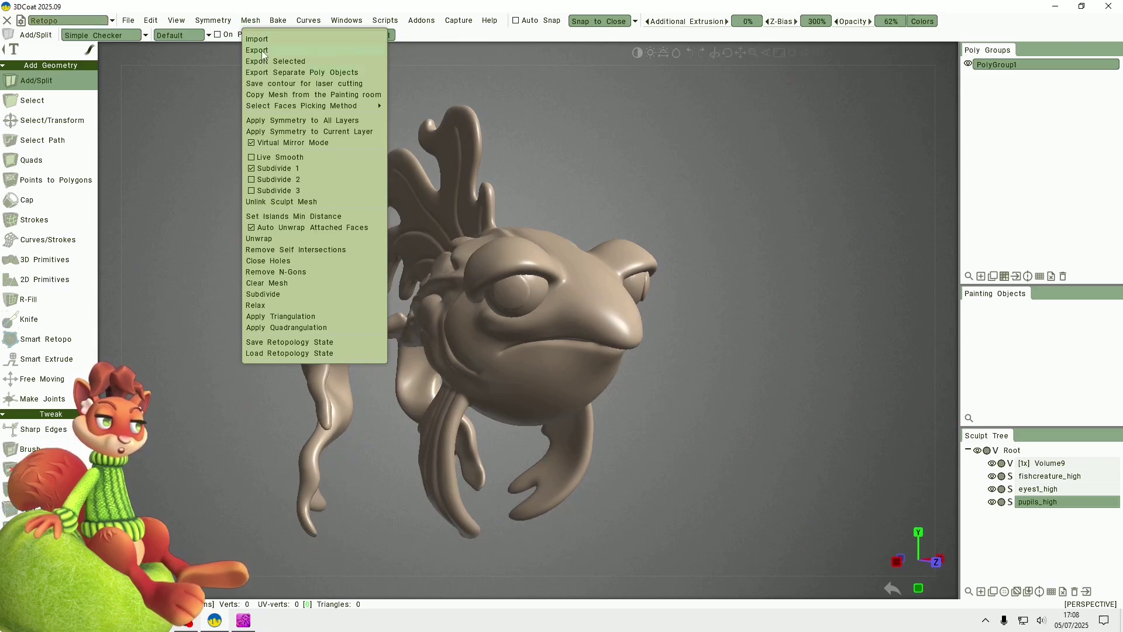
pyautogui.click(260, 39)
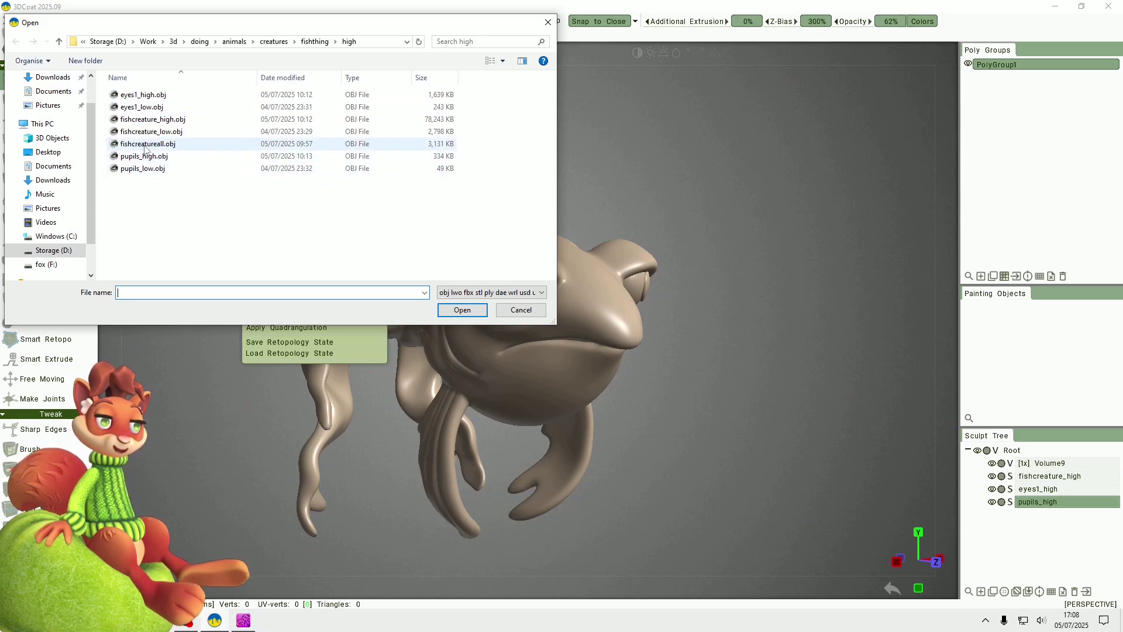
pyautogui.click(175, 144)
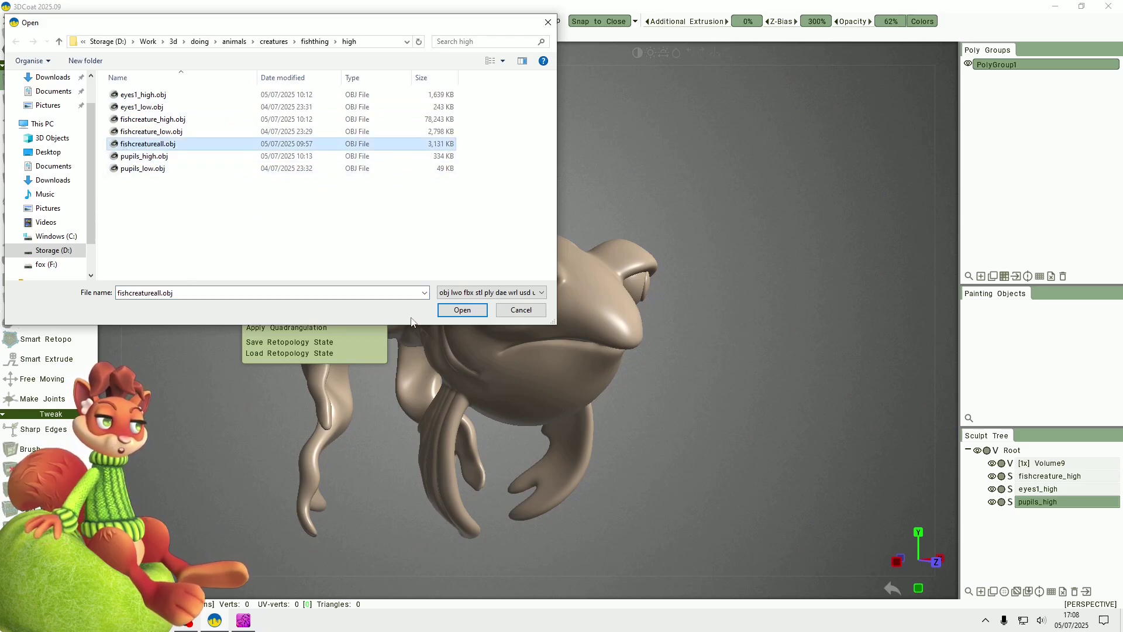
pyautogui.click(462, 309)
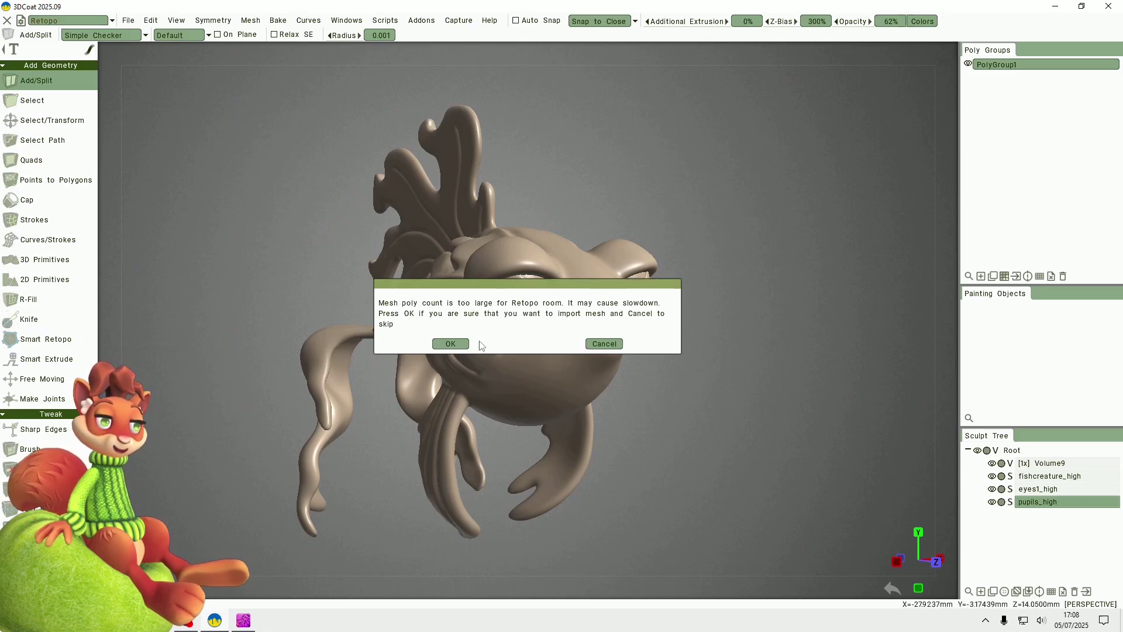
pyautogui.click(451, 344)
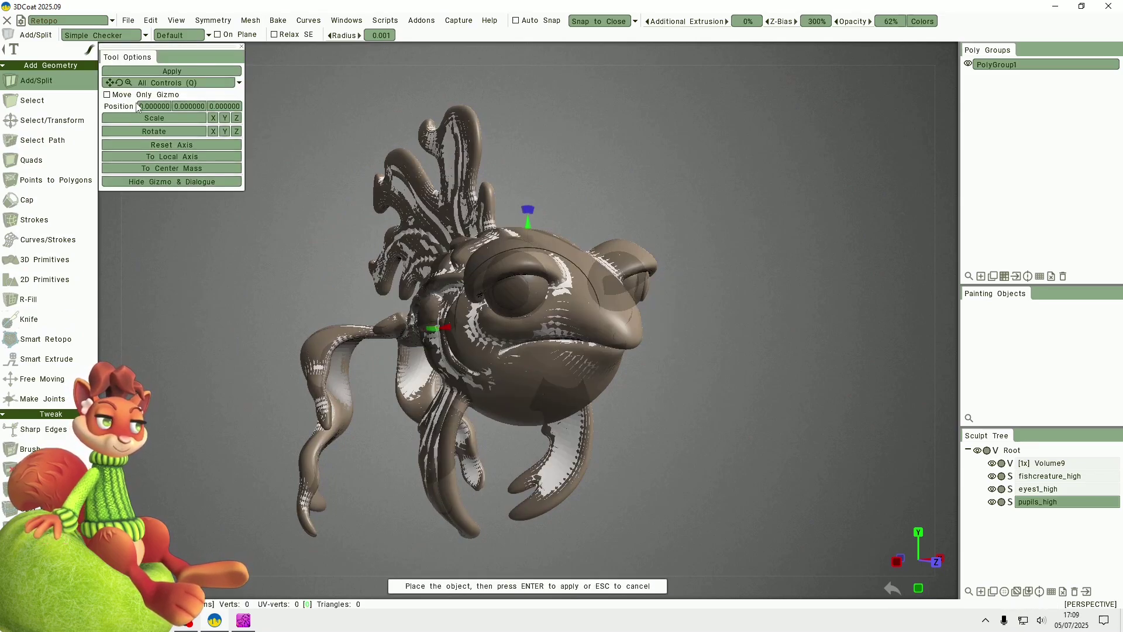
pyautogui.click(171, 72)
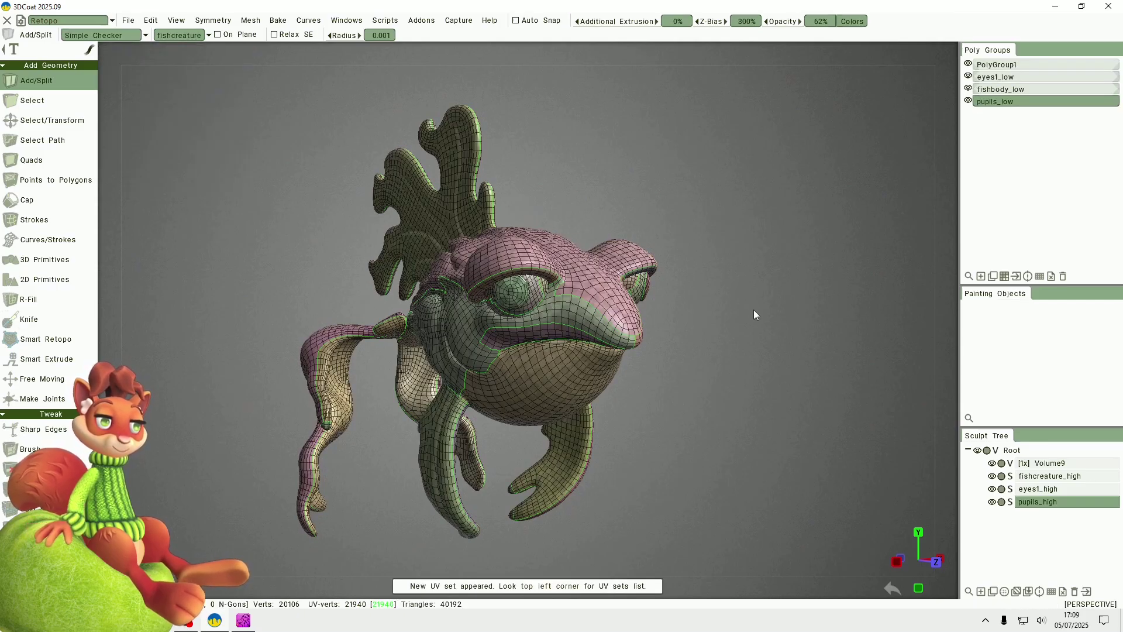
pyautogui.moveTo(753, 310); pyautogui.dragTo(791, 310)
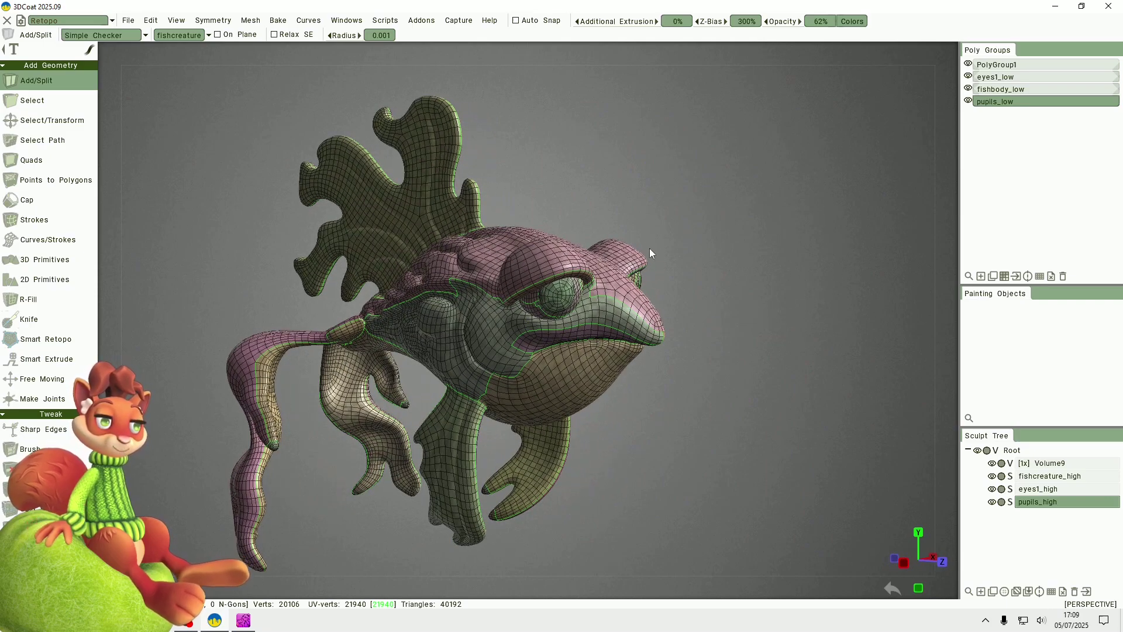
pyautogui.moveTo(649, 248); pyautogui.dragTo(667, 222)
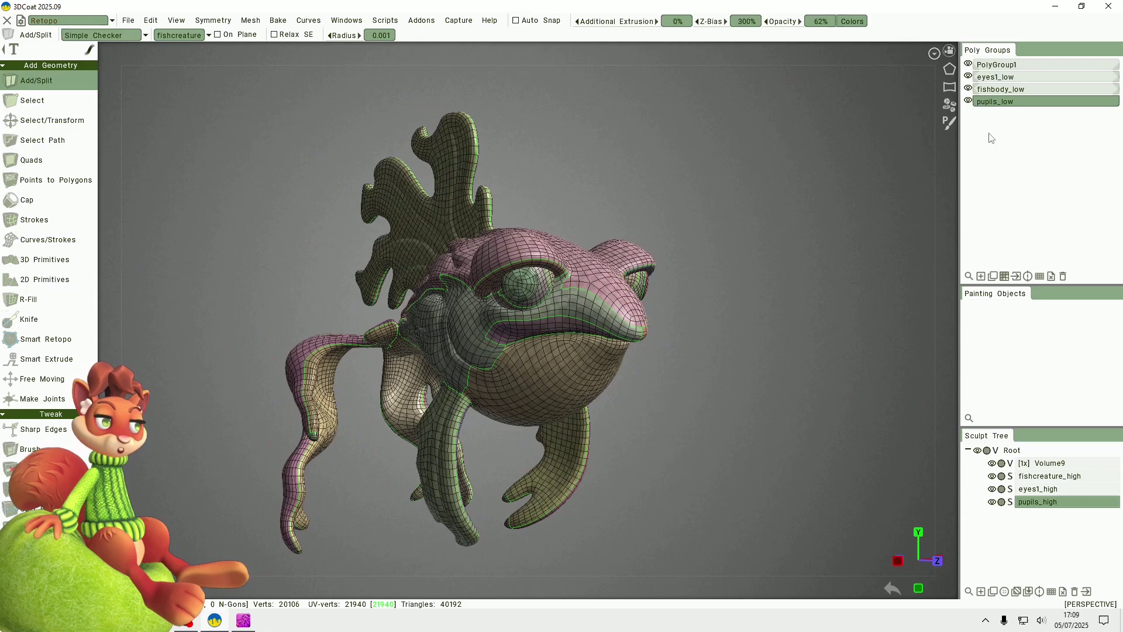
# Delete the unused PolyGroup1 and rename the eyes1_low poly group to eyes
pyautogui.click(1009, 65)
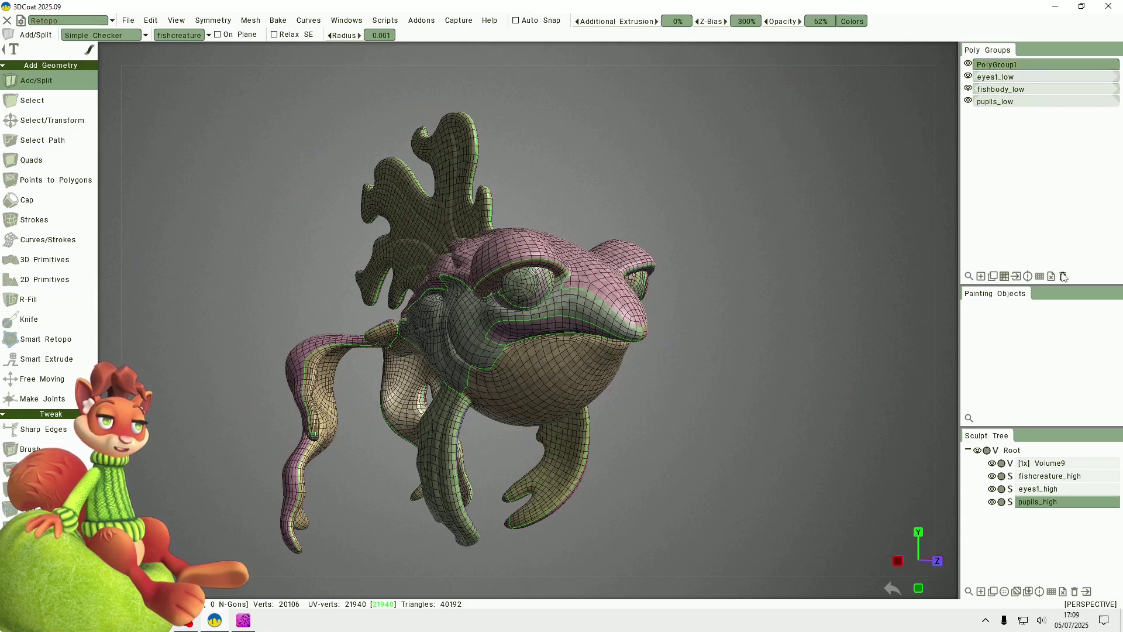
pyautogui.click(1063, 276)
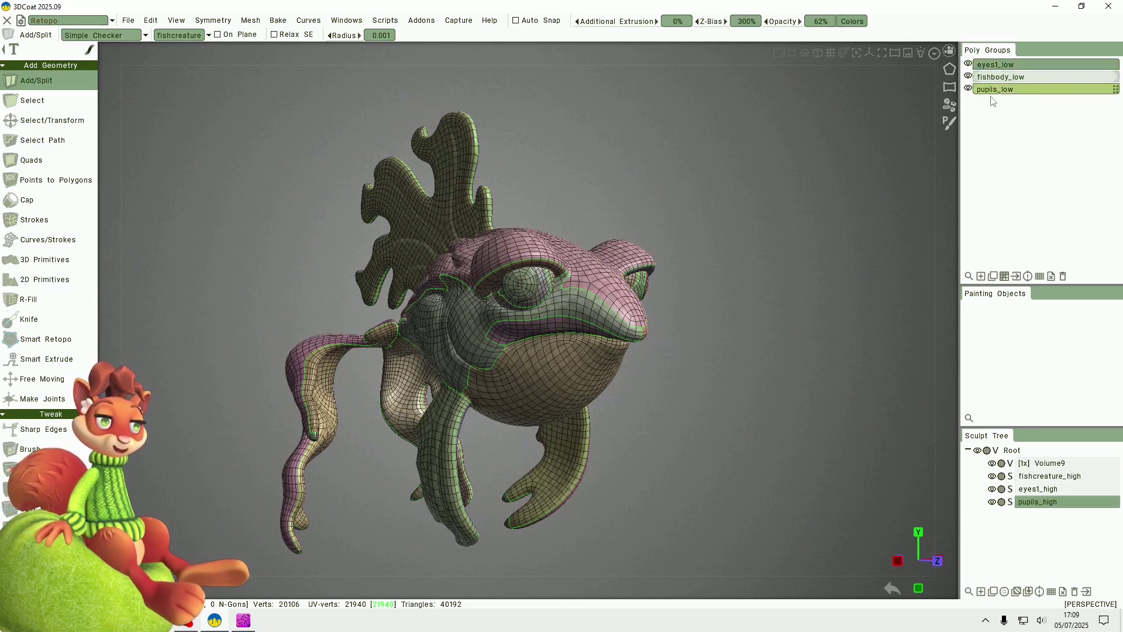
pyautogui.doubleClick(992, 65)
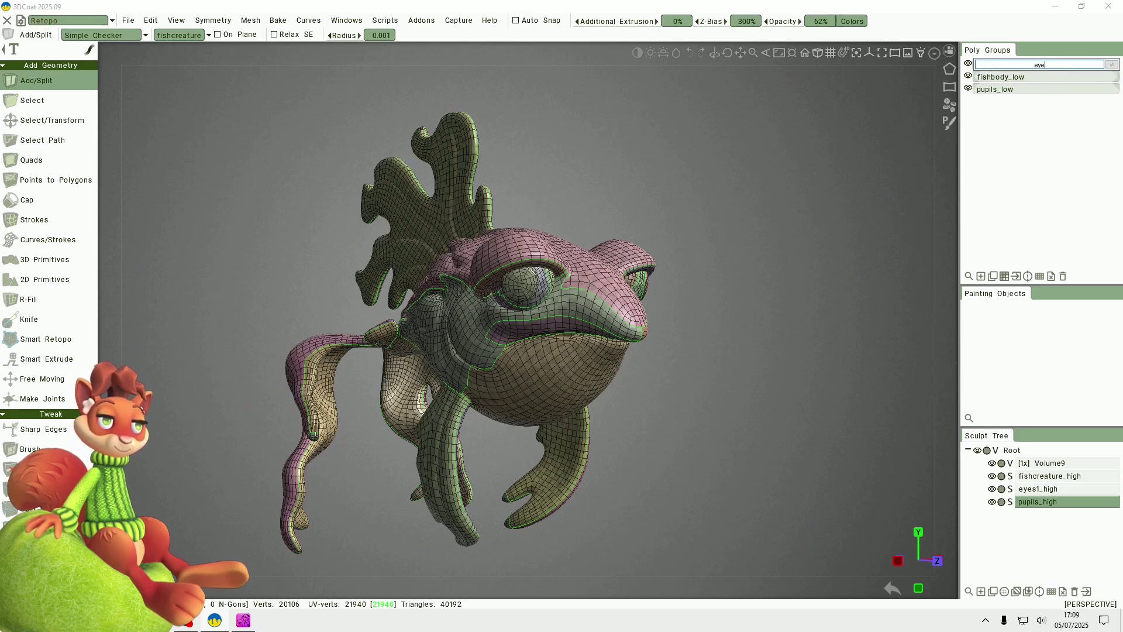
pyautogui.write('eyes')
pyautogui.press('Return')
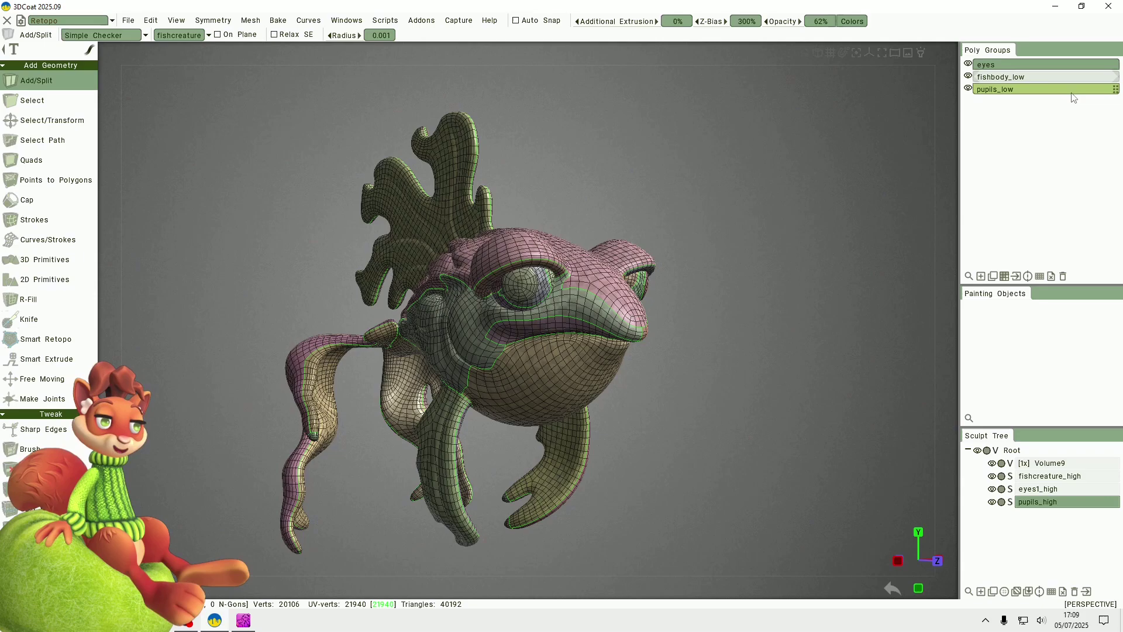
# Rename the fishbody_low and pupils_low poly groups to fishbody and pupils
pyautogui.doubleClick(1036, 78)
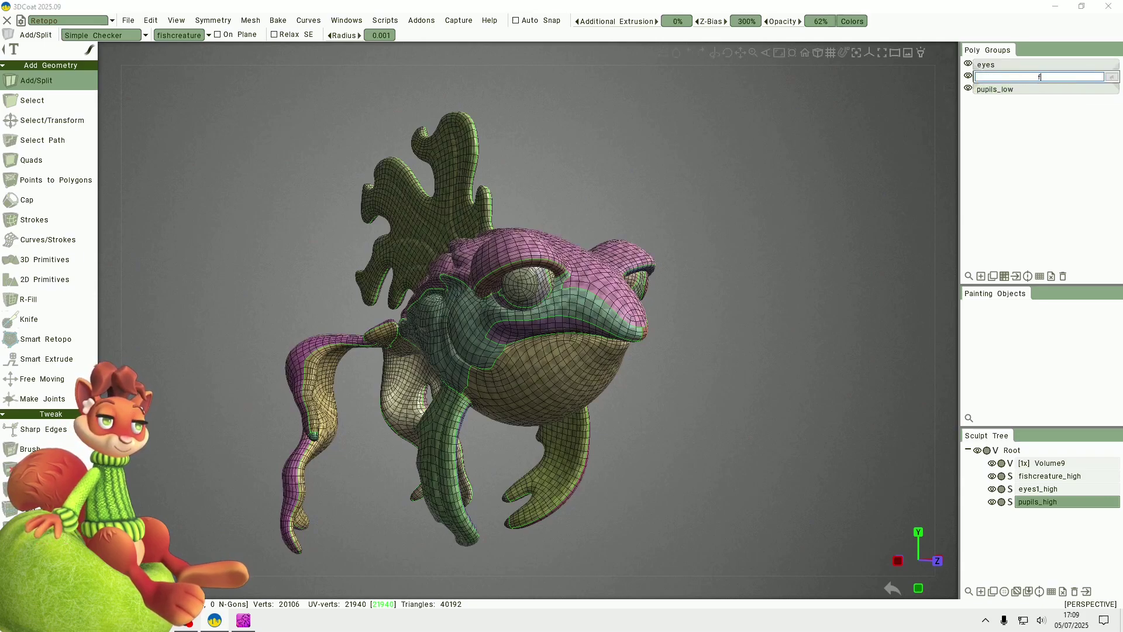
pyautogui.write('fishbody')
pyautogui.press('Return')
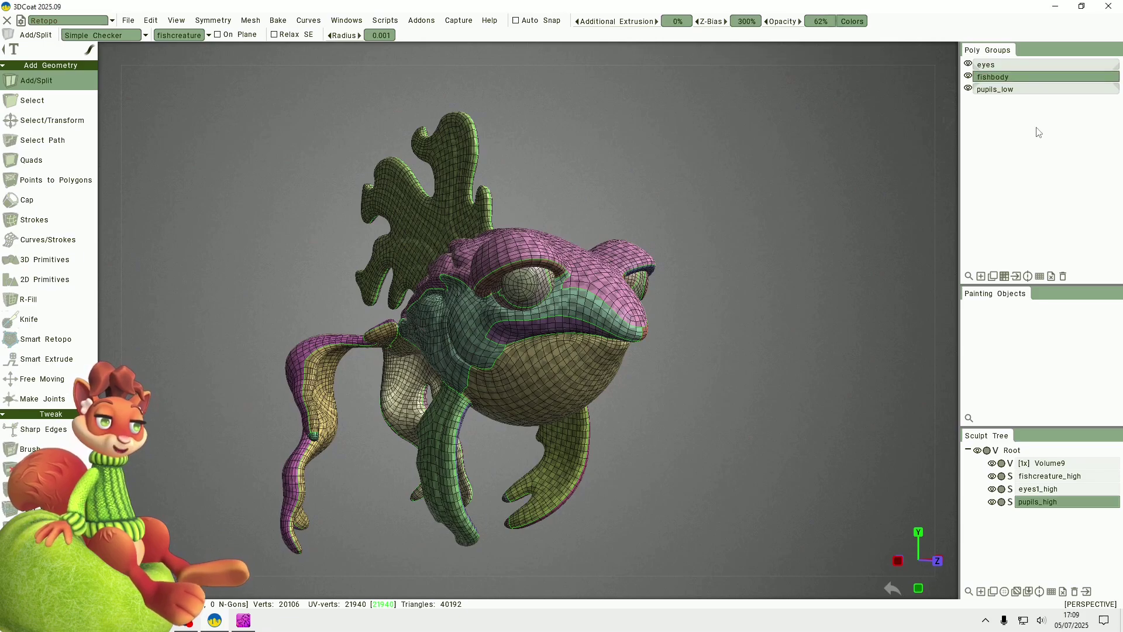
pyautogui.click(1007, 89)
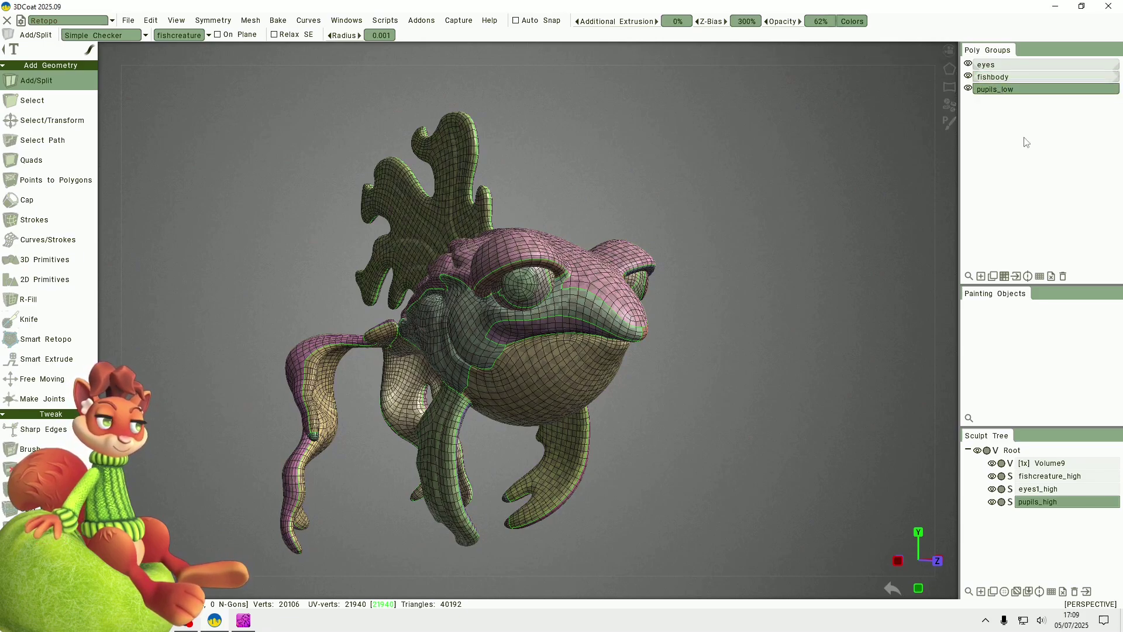
pyautogui.doubleClick(997, 88)
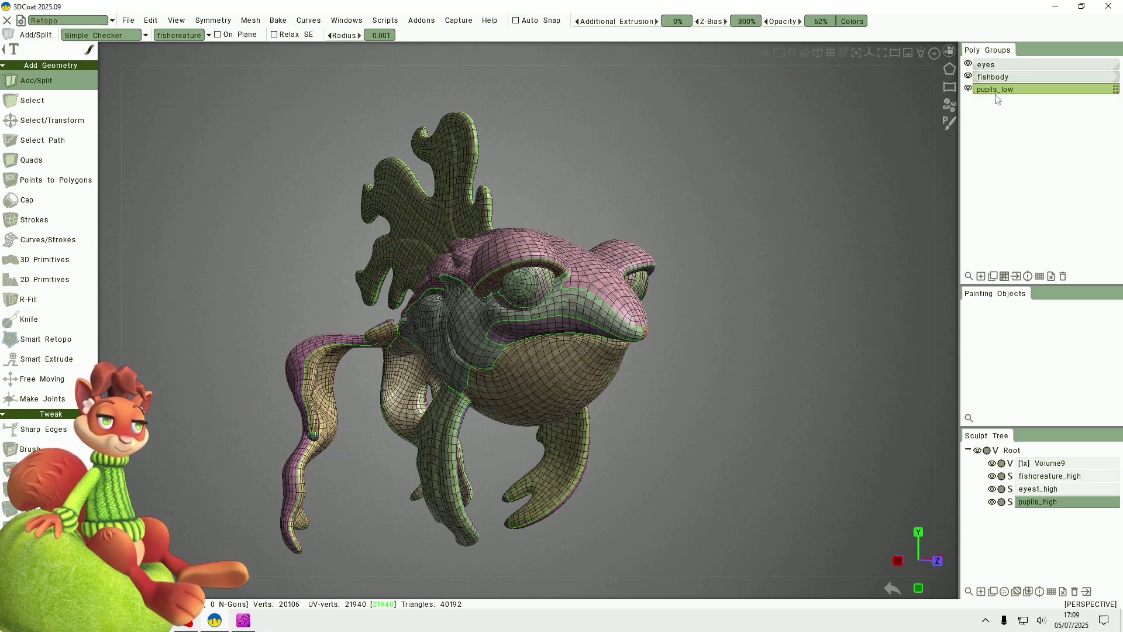
pyautogui.write('pupils')
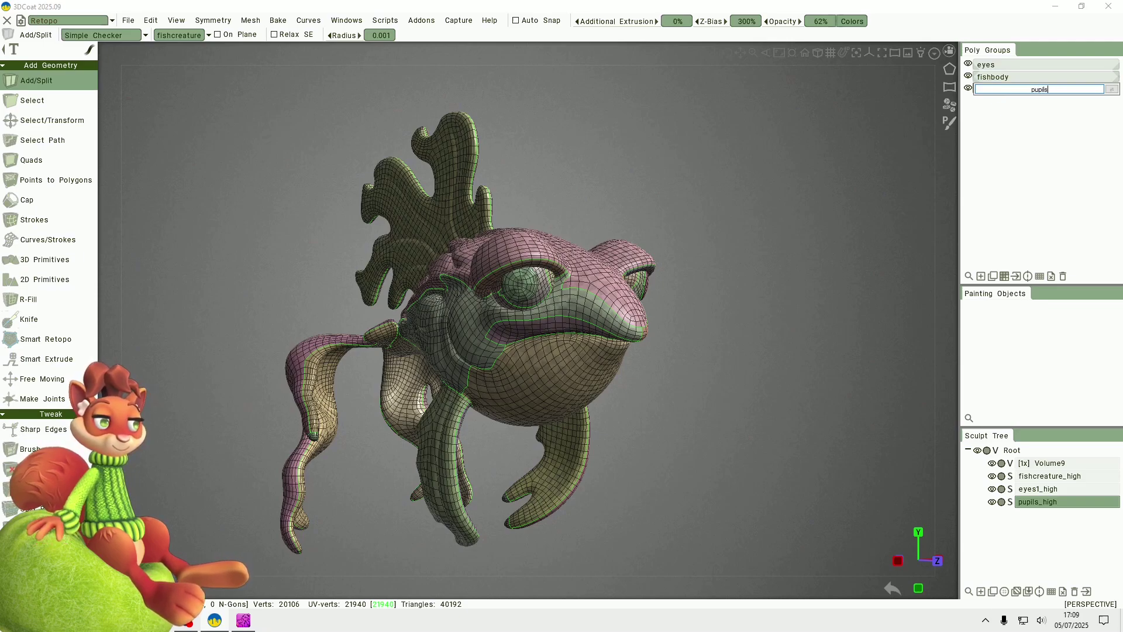
pyautogui.press('Return')
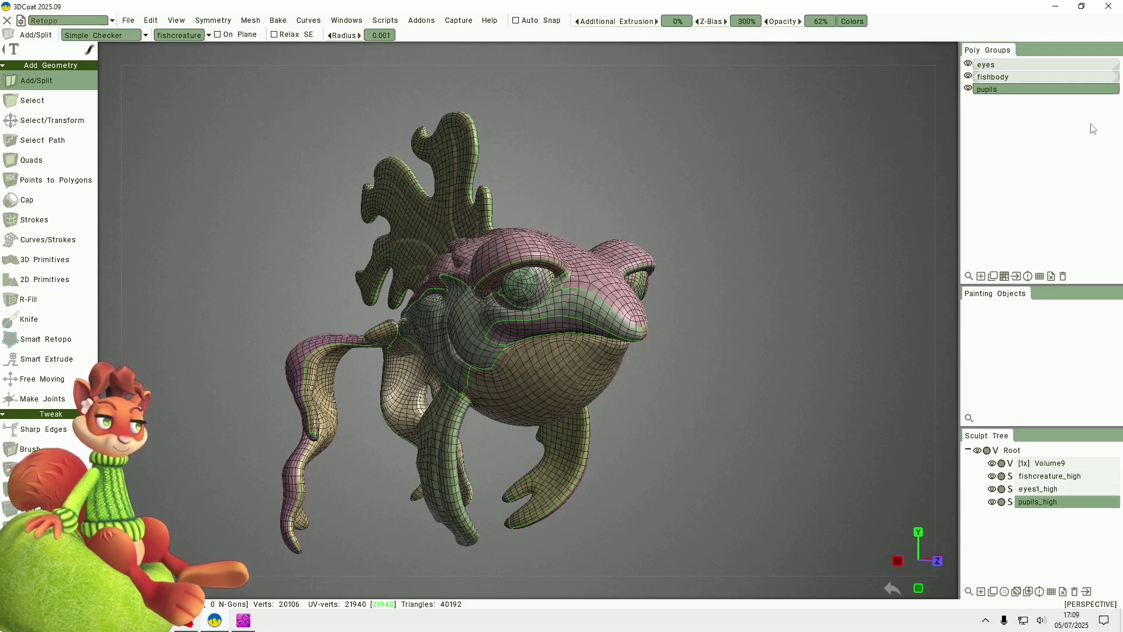
pyautogui.press('Up')
pyautogui.press('Up')
pyautogui.press('Up')
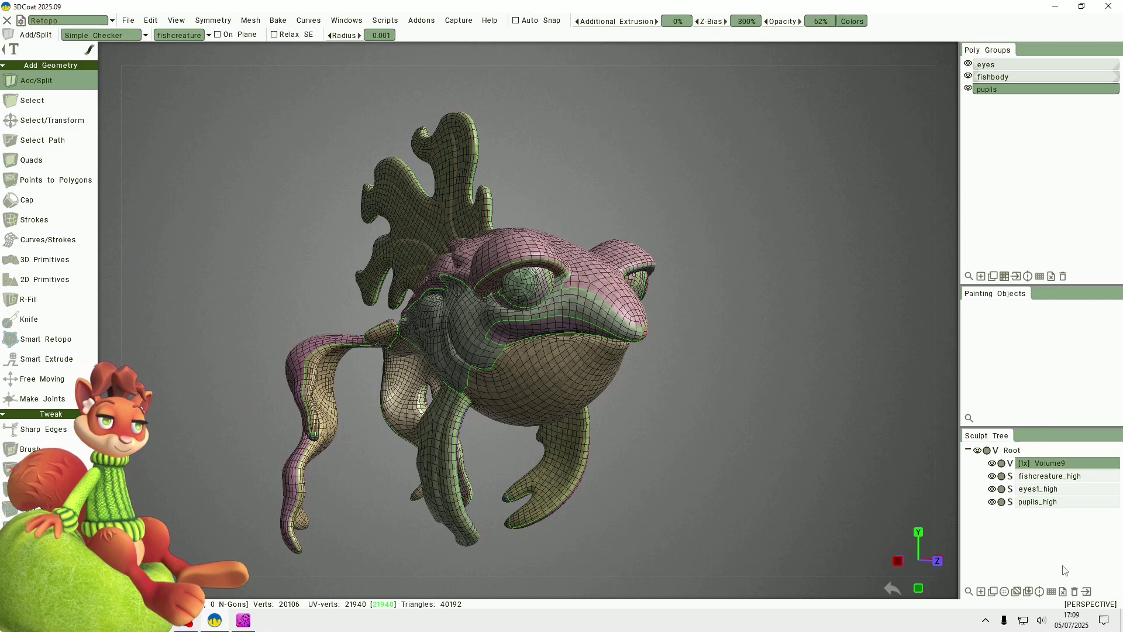
# Rename sculpt objects fishcreature_high, eyes1_high and pupils_high to fishbody, eyes and pupils
pyautogui.click(1075, 591)
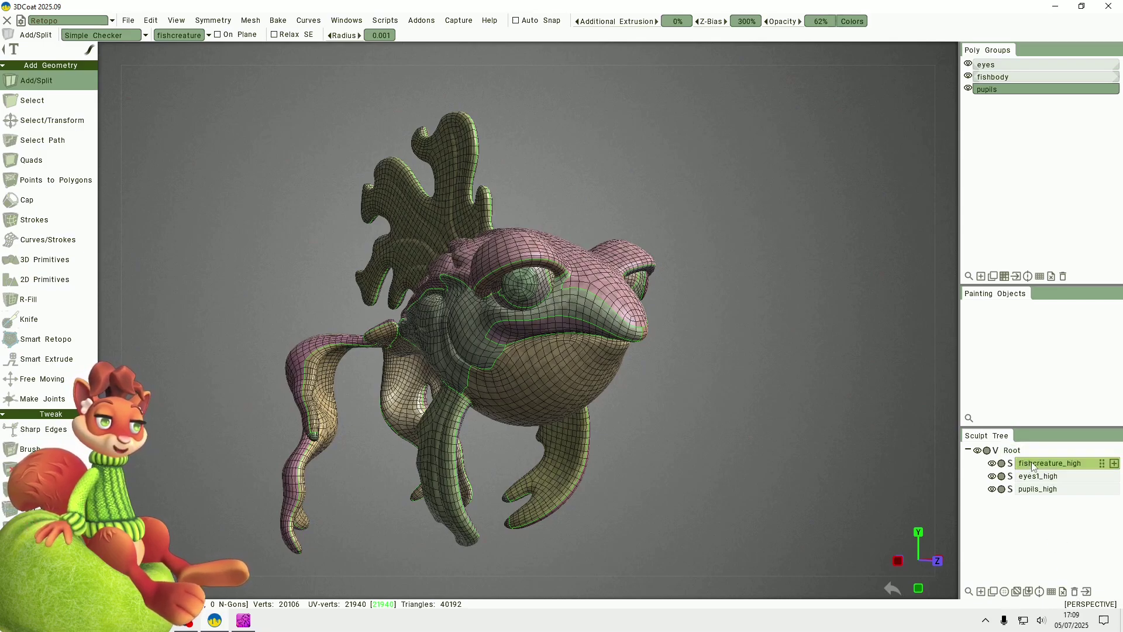
pyautogui.doubleClick(1033, 463)
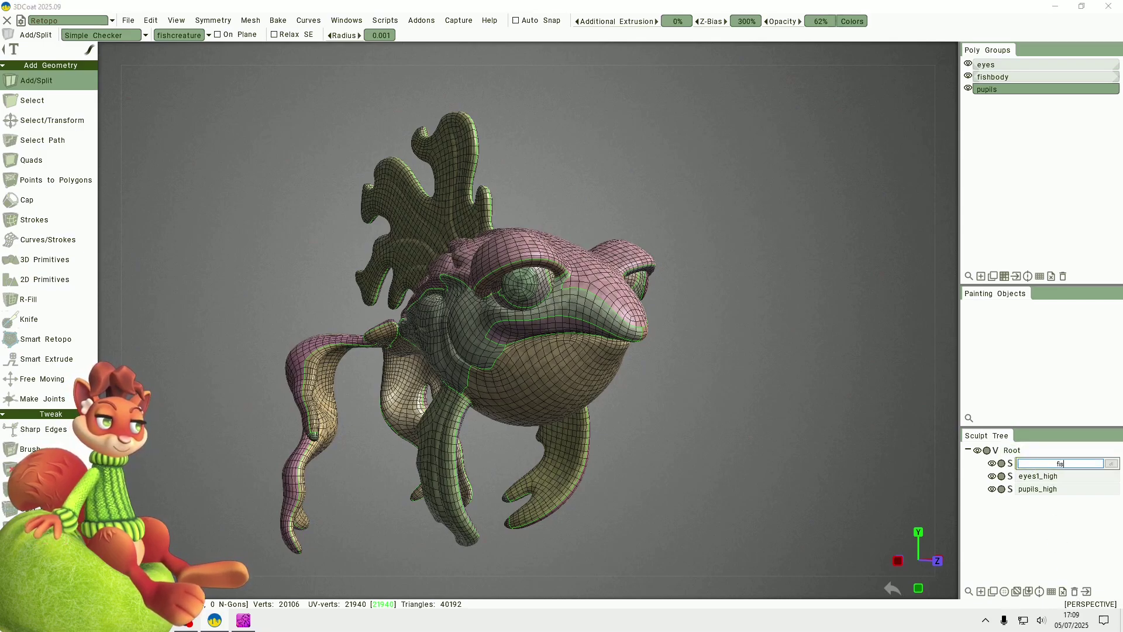
pyautogui.press('Return')
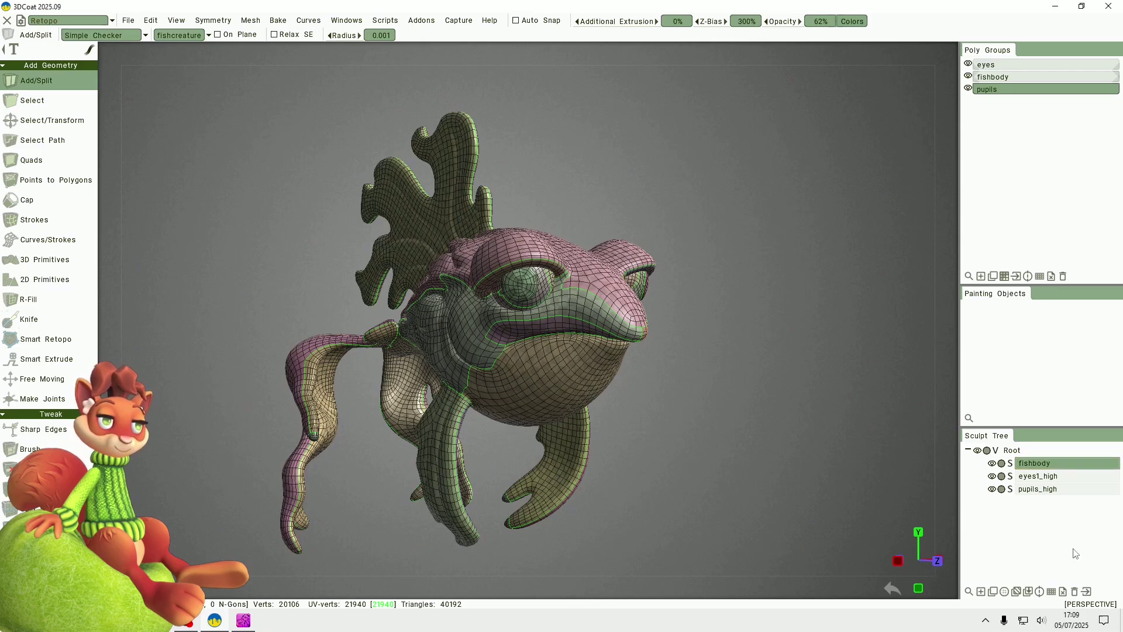
pyautogui.click(1053, 476)
pyautogui.doubleClick(1054, 476)
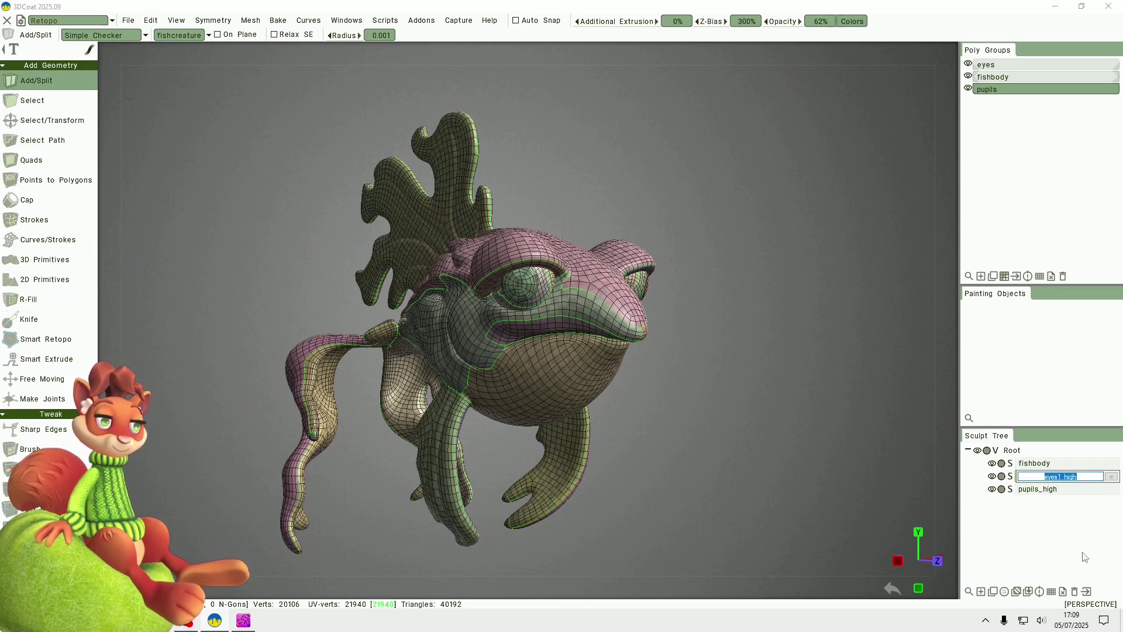
pyautogui.write('eyes')
pyautogui.press('Return')
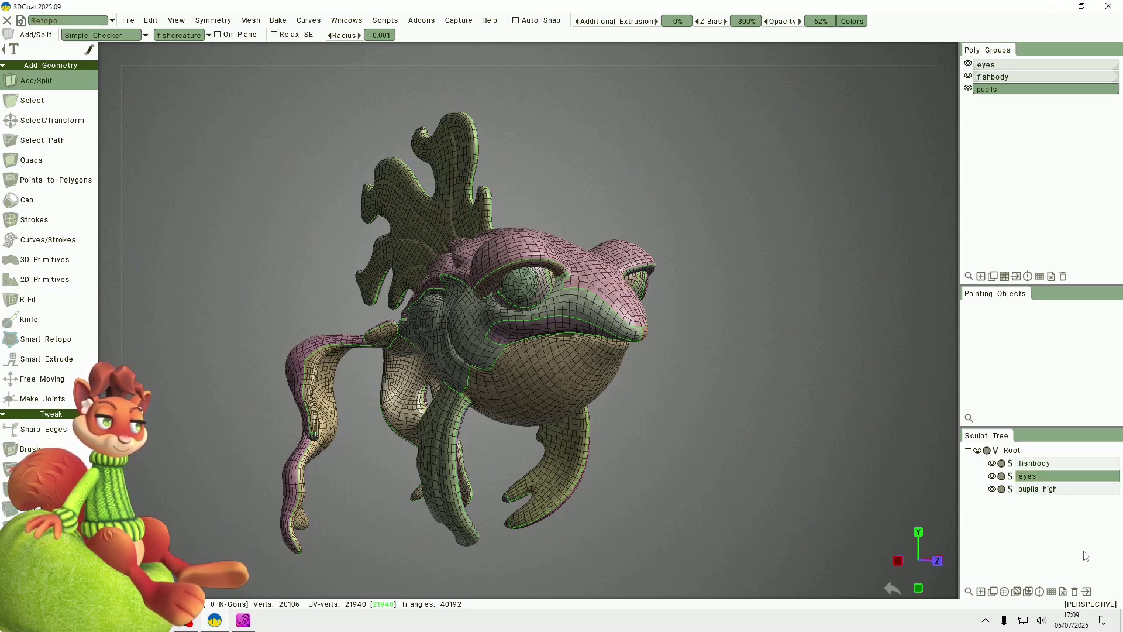
pyautogui.click(1032, 489)
pyautogui.doubleClick(1032, 489)
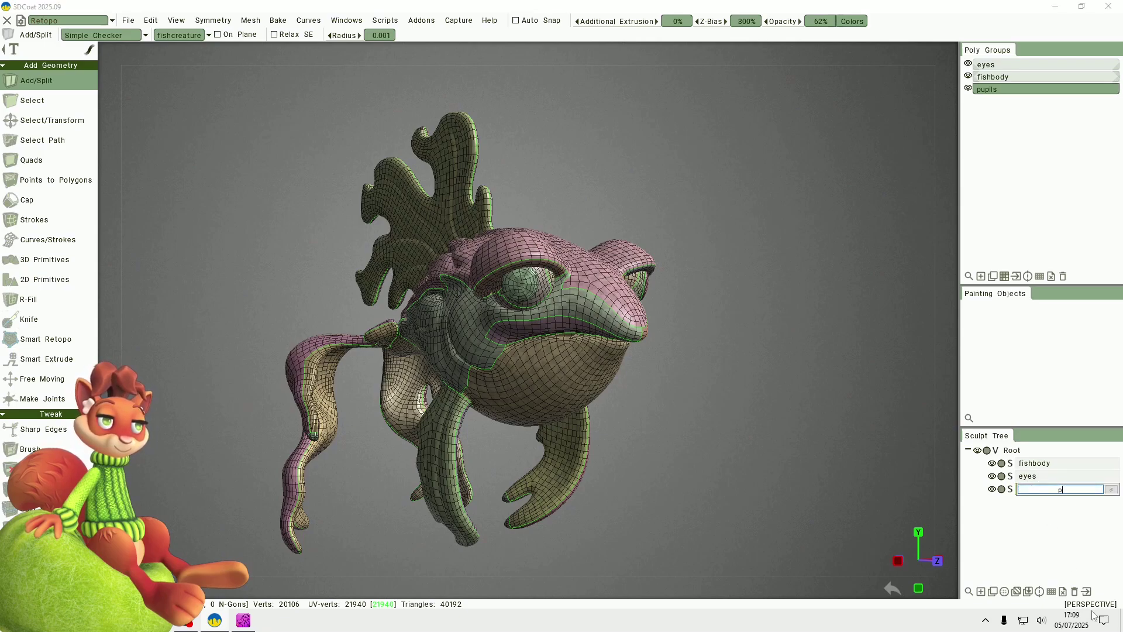
pyautogui.write('pupils')
pyautogui.press('Return')
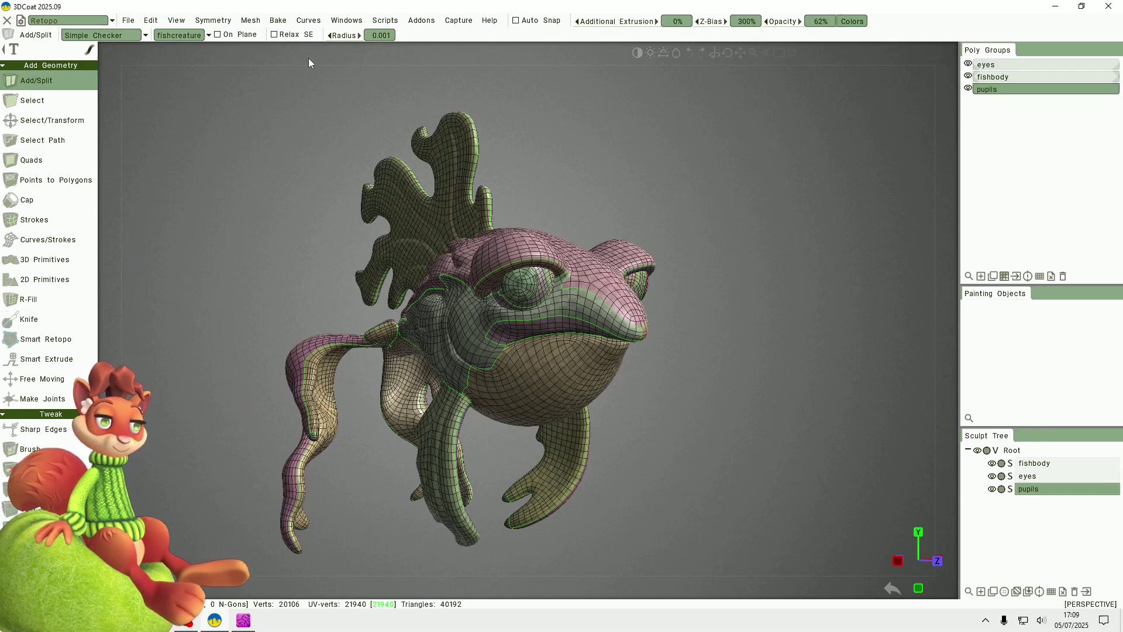
# Convert the retopo mesh to per-pixel painting objects without baking, at 4096 texture width
pyautogui.click(278, 20)
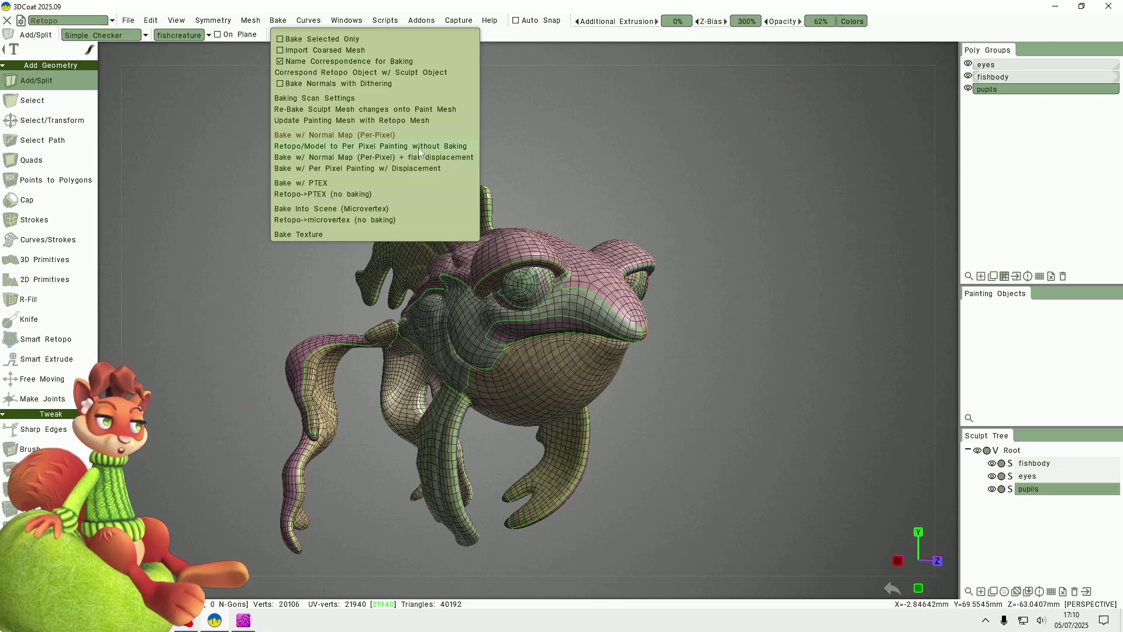
pyautogui.click(461, 148)
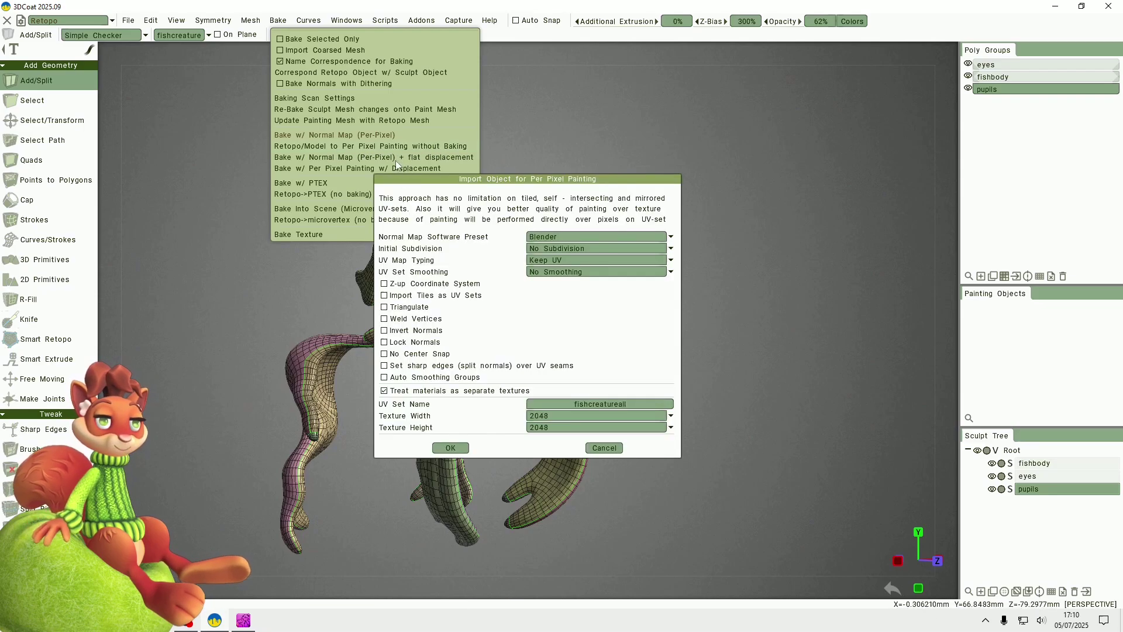
pyautogui.click(566, 413)
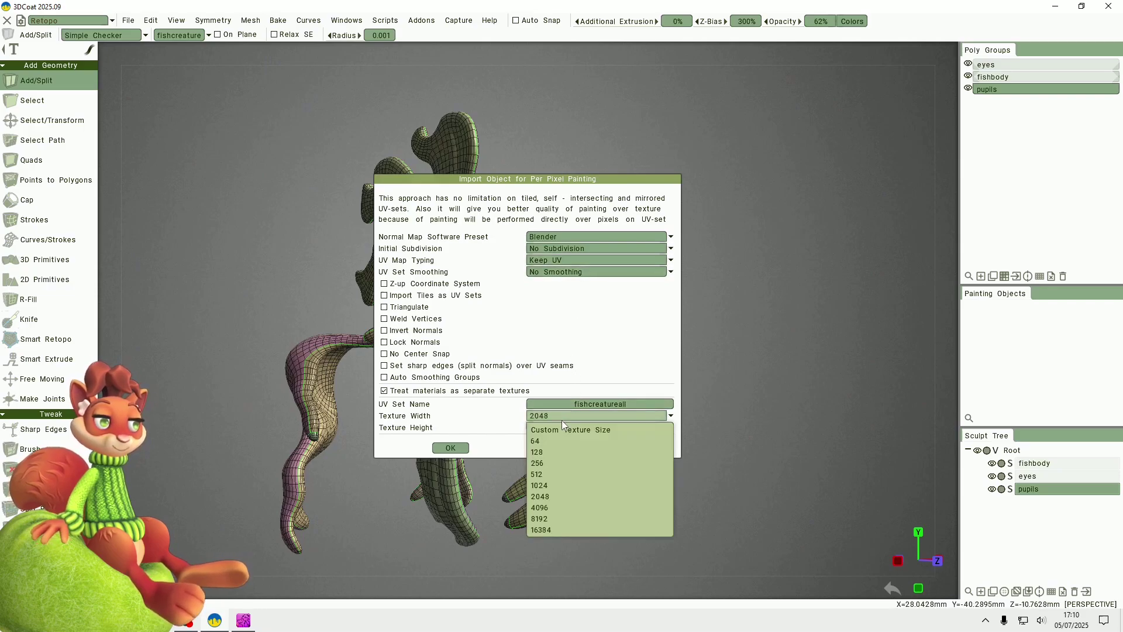
pyautogui.click(545, 508)
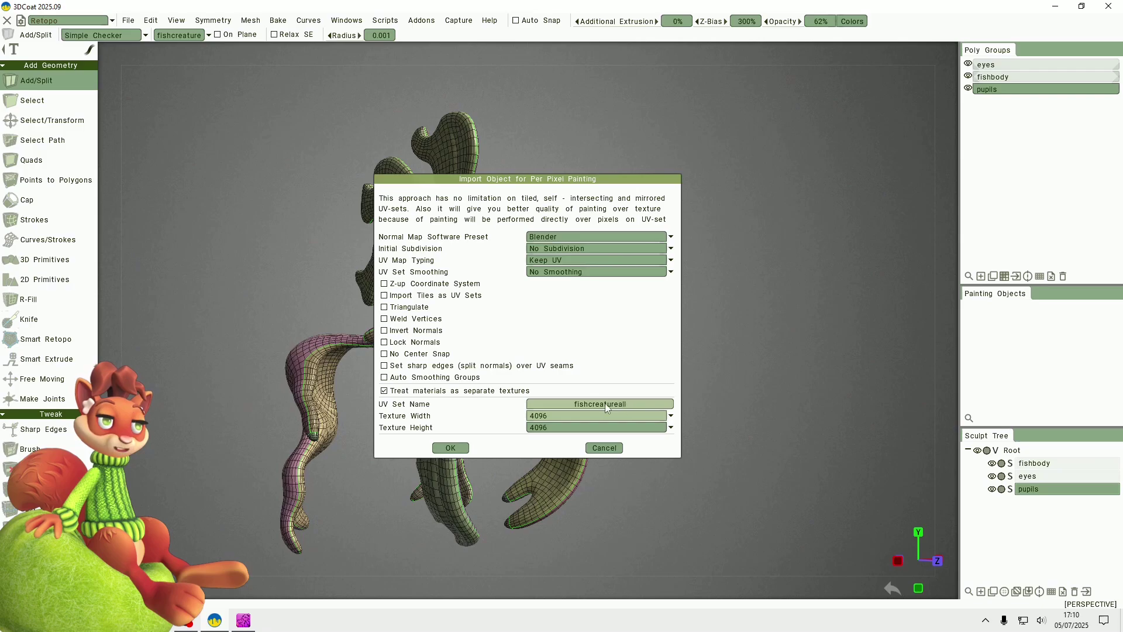
pyautogui.click(448, 447)
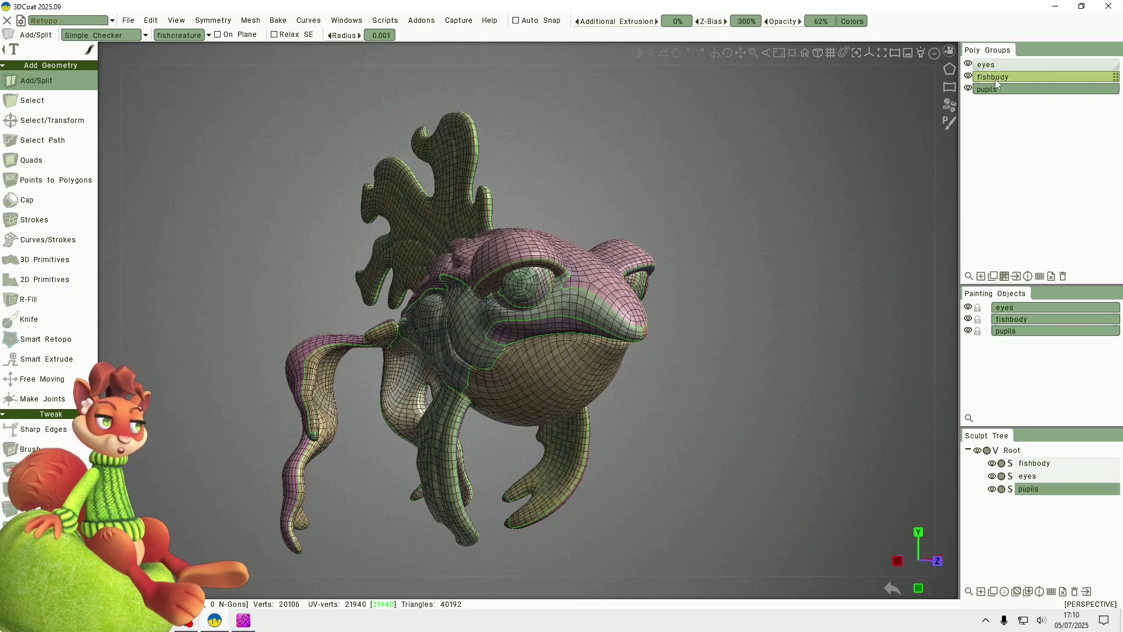
pyautogui.click(277, 20)
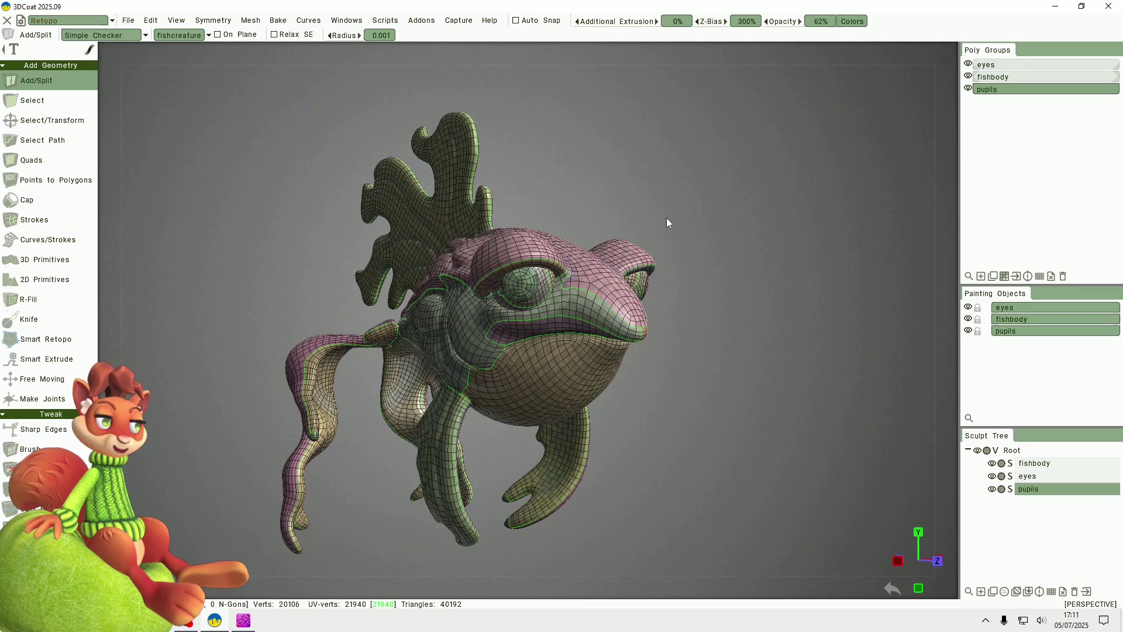
# Re-bake sculpt mesh changes onto the paint mesh, then hide the eyes painting object
pyautogui.moveTo(667, 221); pyautogui.dragTo(551, 303)
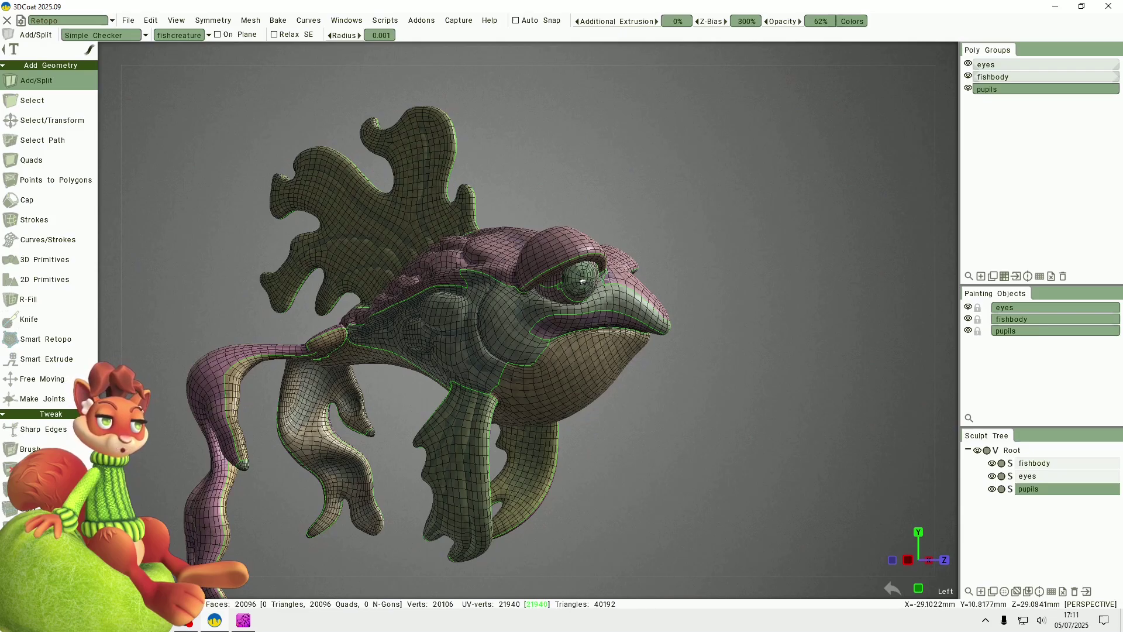
pyautogui.moveTo(686, 196); pyautogui.dragTo(328, 193)
pyautogui.click(278, 20)
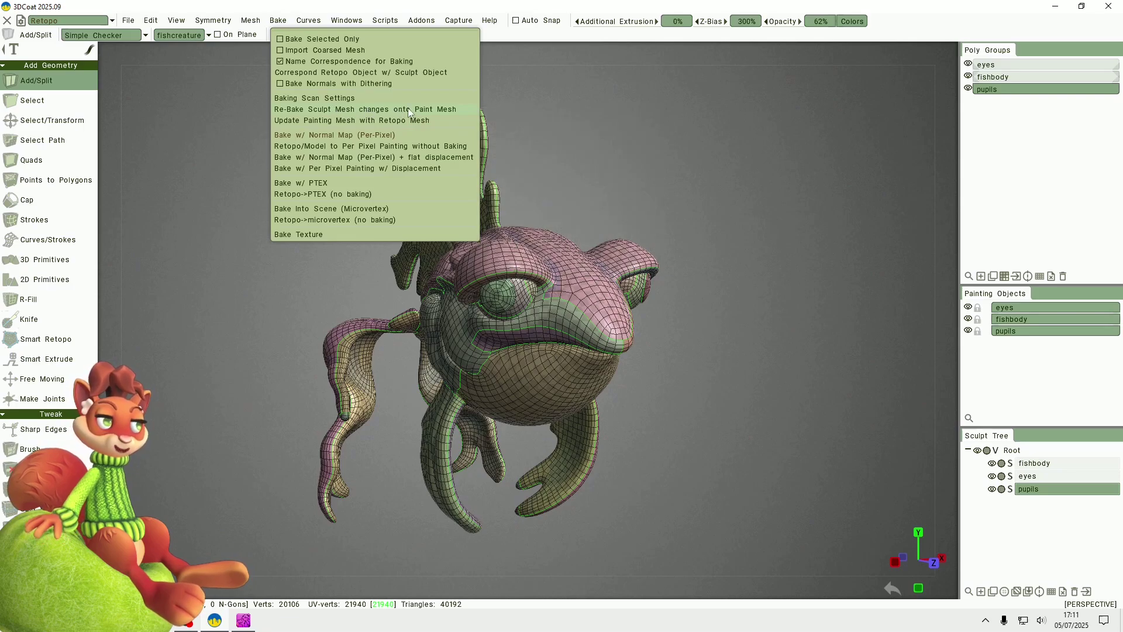
pyautogui.click(389, 109)
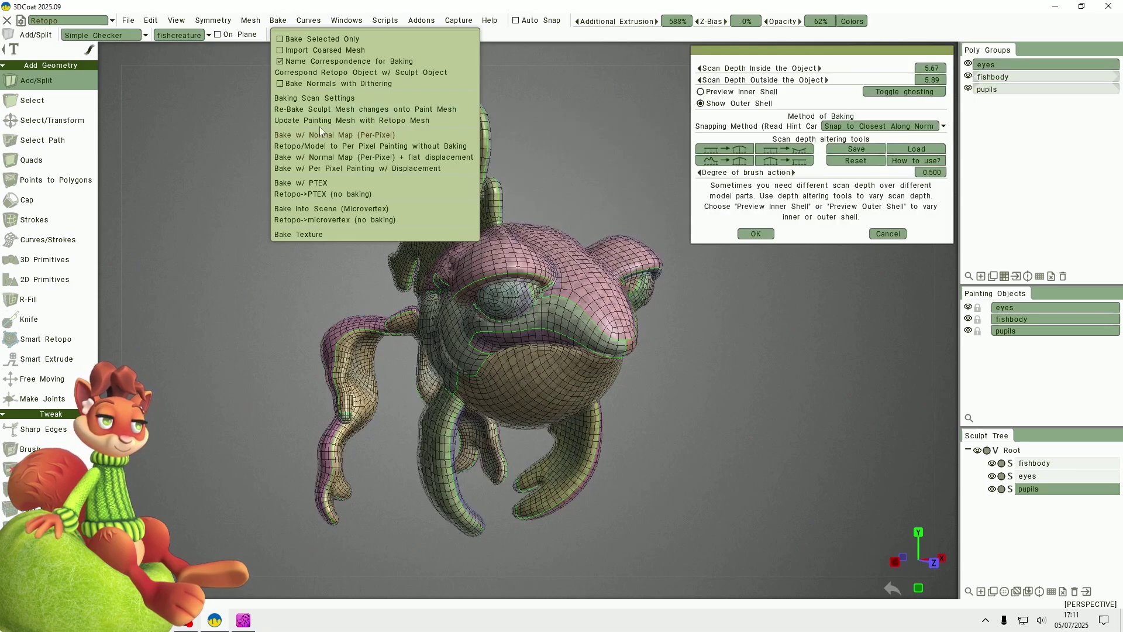
pyautogui.click(883, 235)
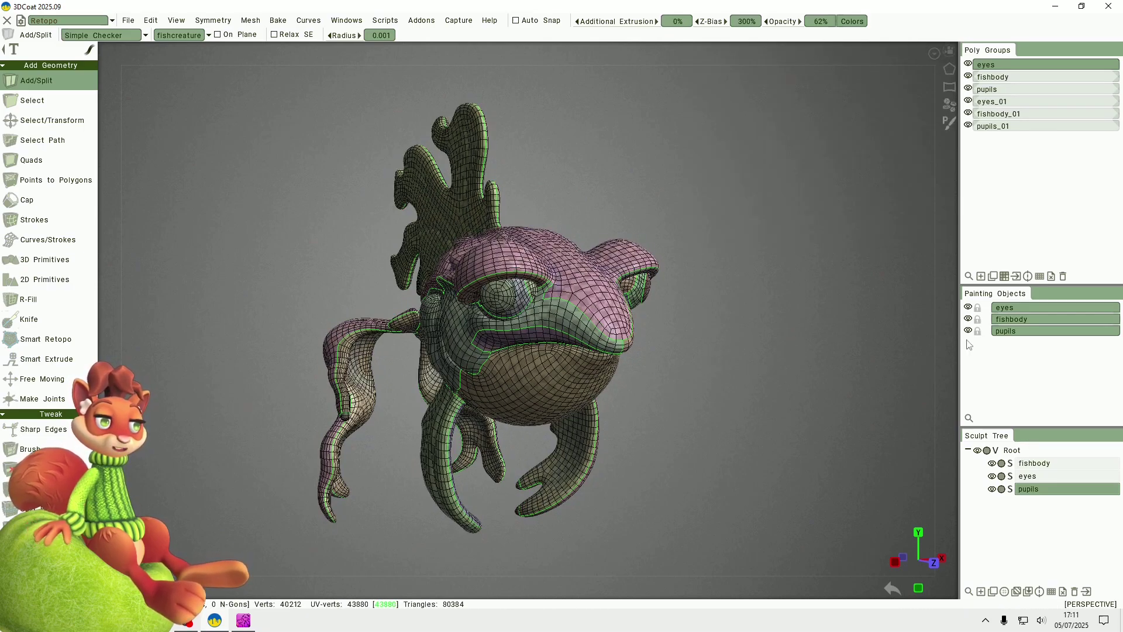
pyautogui.click(968, 308)
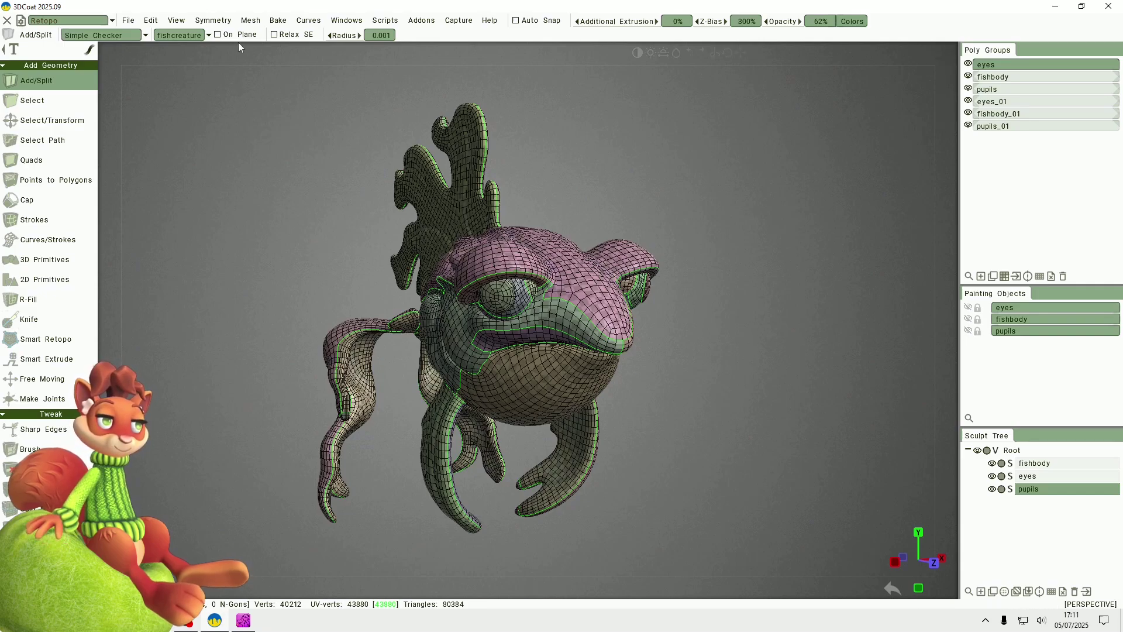
pyautogui.click(279, 23)
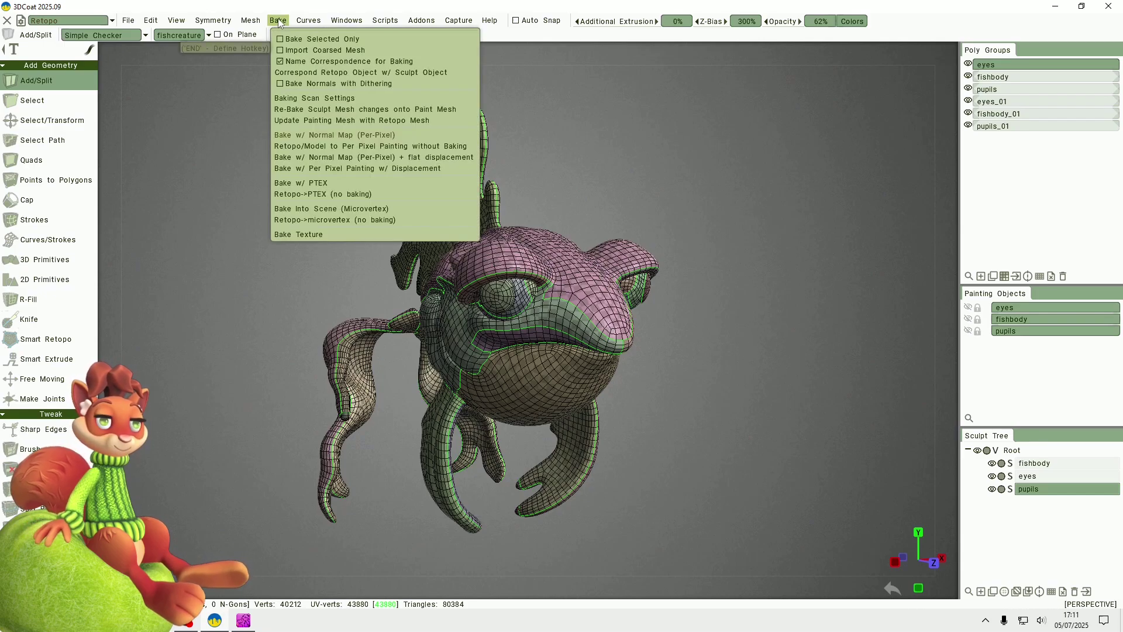
# Re-bake sculpt changes again, setting the outside scan depth to 5.88 and checking the shell
pyautogui.click(293, 111)
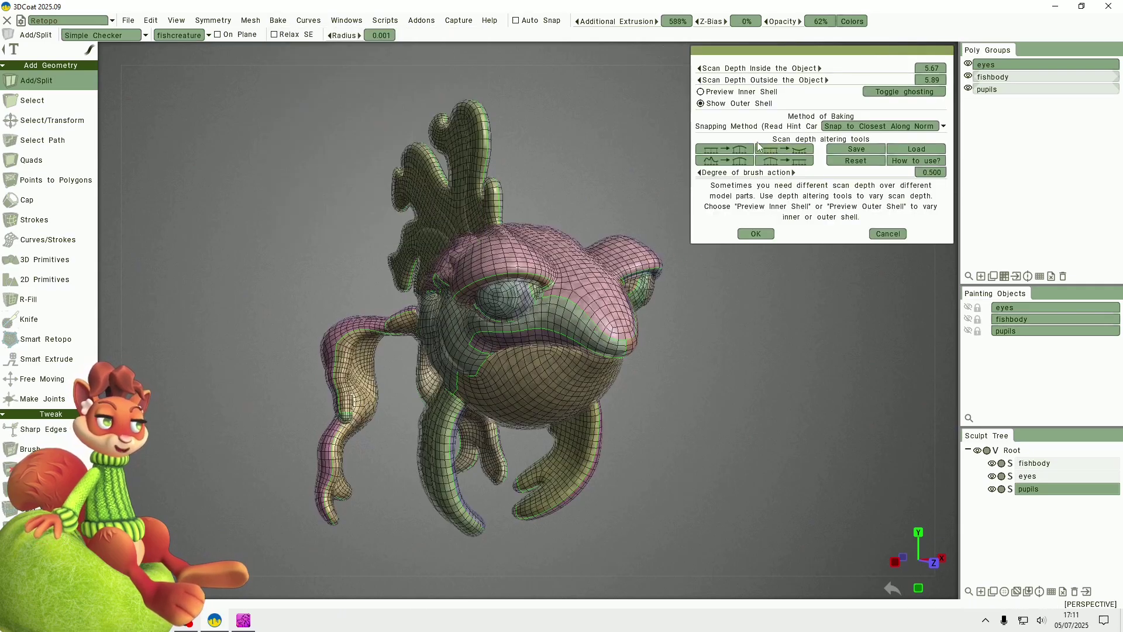
pyautogui.moveTo(636, 368); pyautogui.dragTo(818, 369)
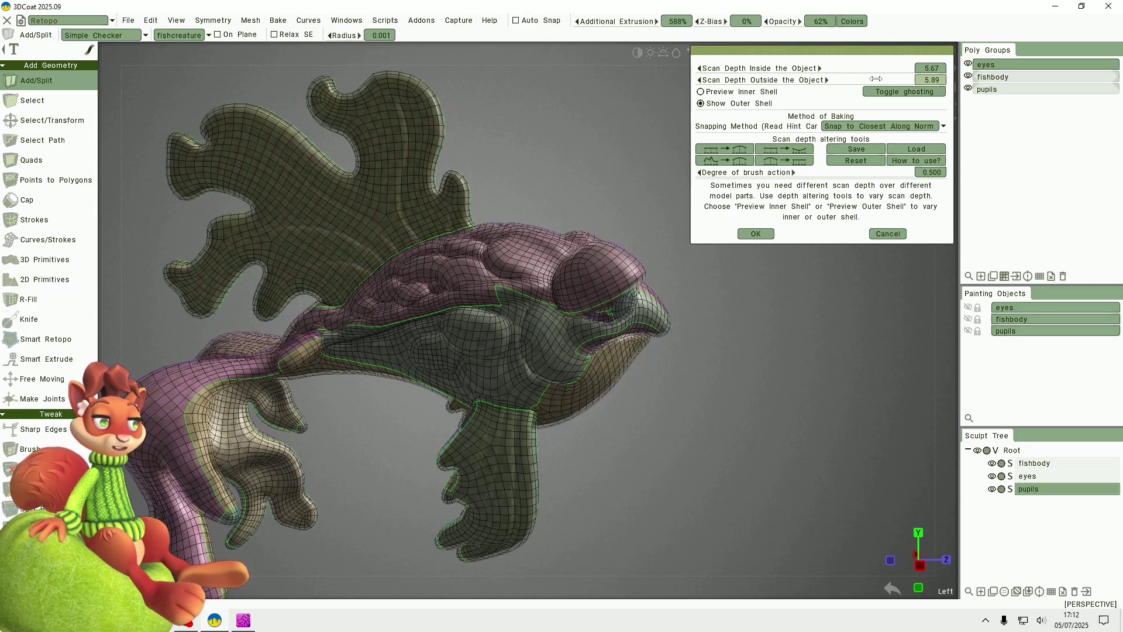
pyautogui.moveTo(735, 382); pyautogui.dragTo(703, 385)
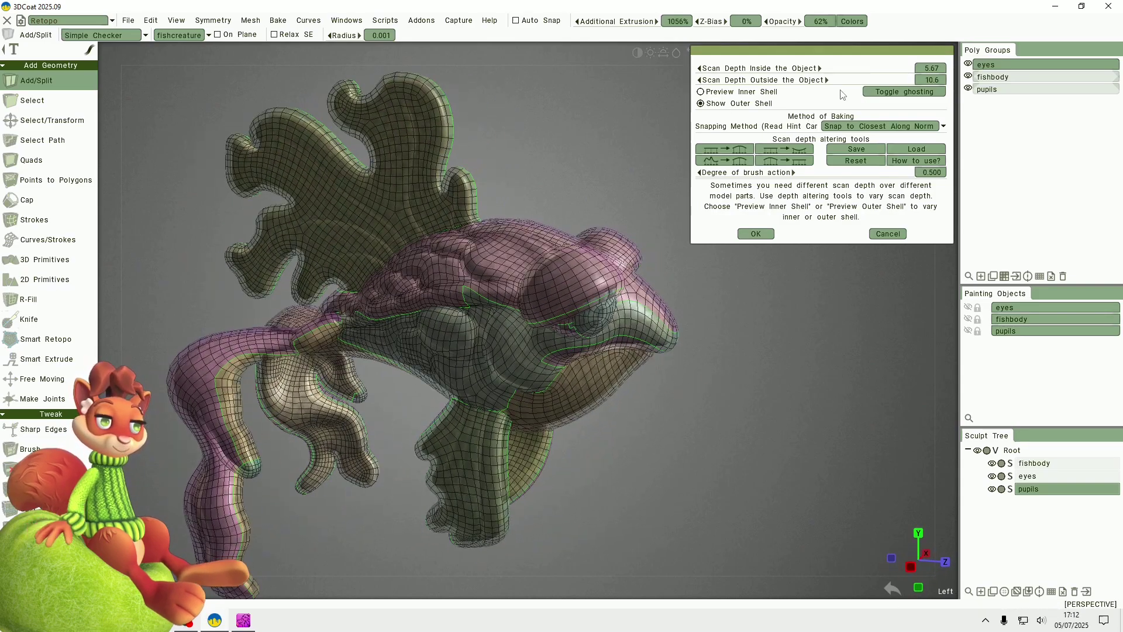
pyautogui.moveTo(760, 80); pyautogui.dragTo(890, 149)
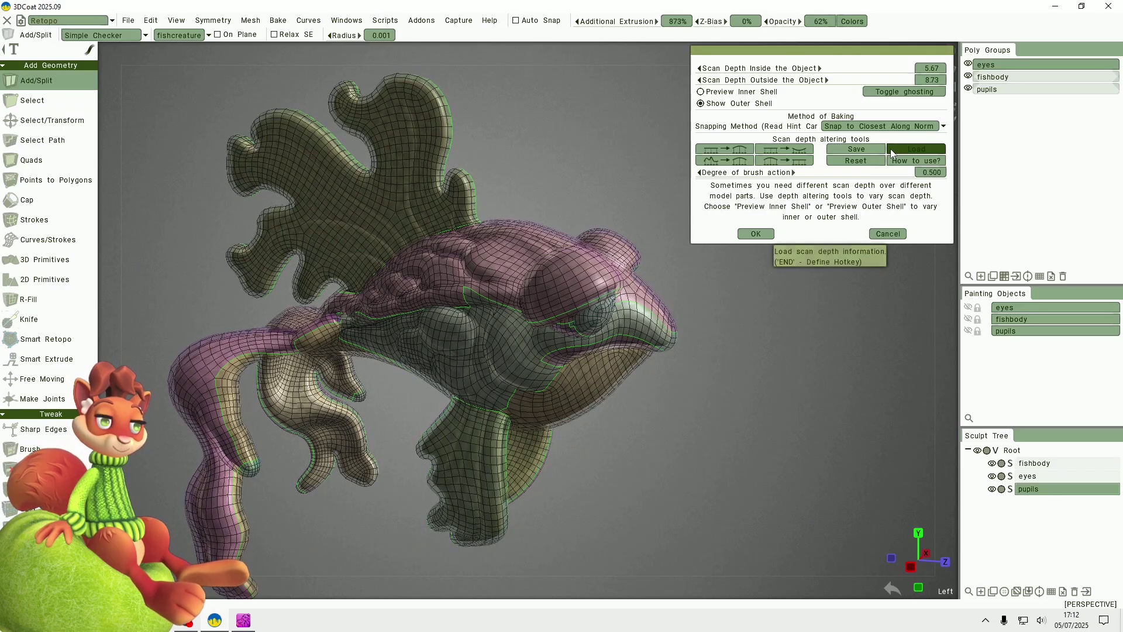
pyautogui.moveTo(702, 351); pyautogui.dragTo(253, 289)
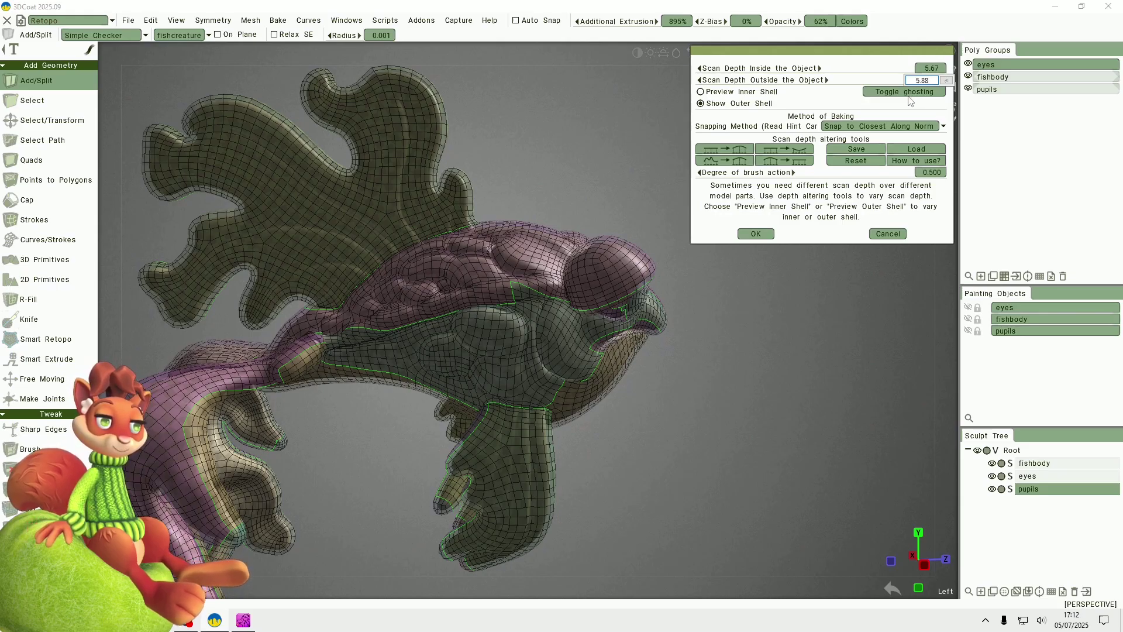
pyautogui.press('Return')
pyautogui.moveTo(557, 213); pyautogui.dragTo(662, 155)
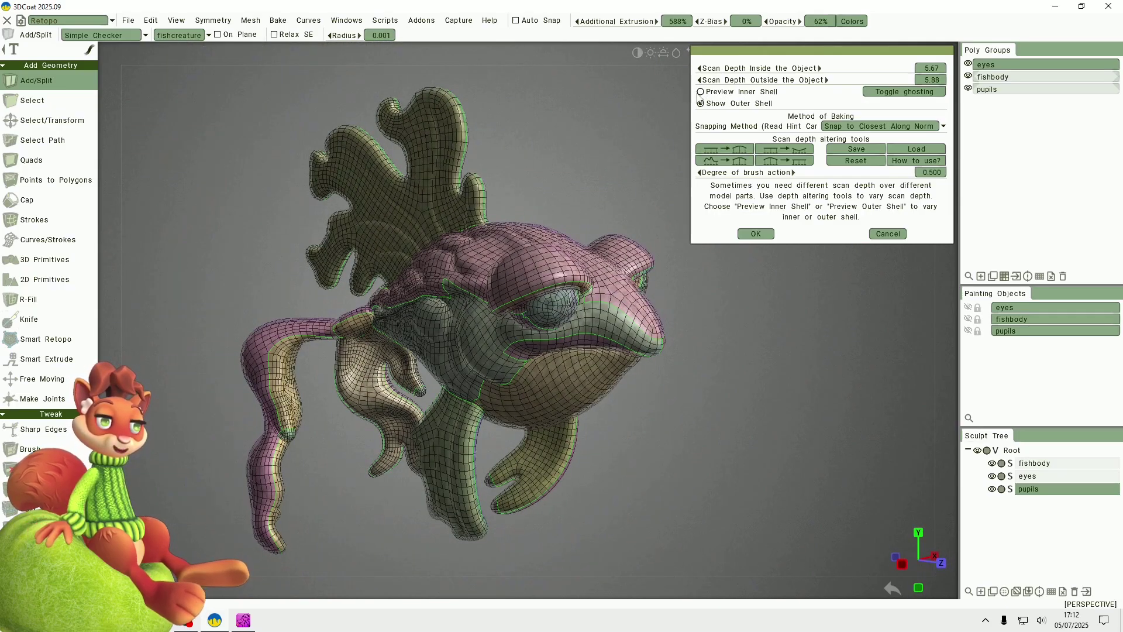
# Preview the inner scan shell with the retopo mesh ghosted, orbiting around the fish
pyautogui.click(700, 93)
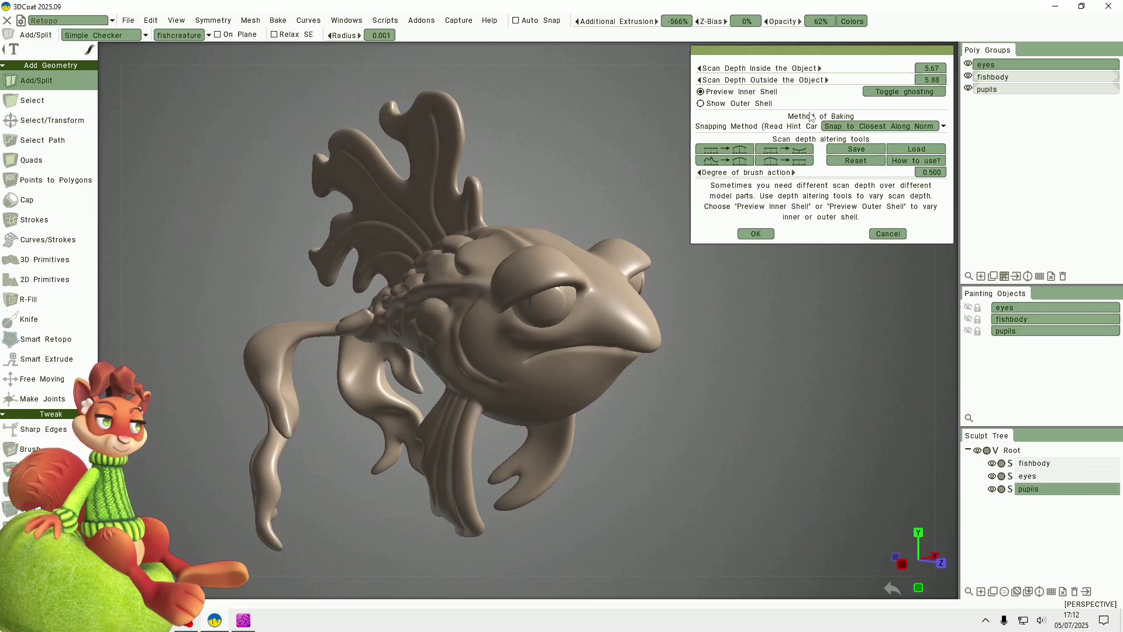
pyautogui.click(891, 94)
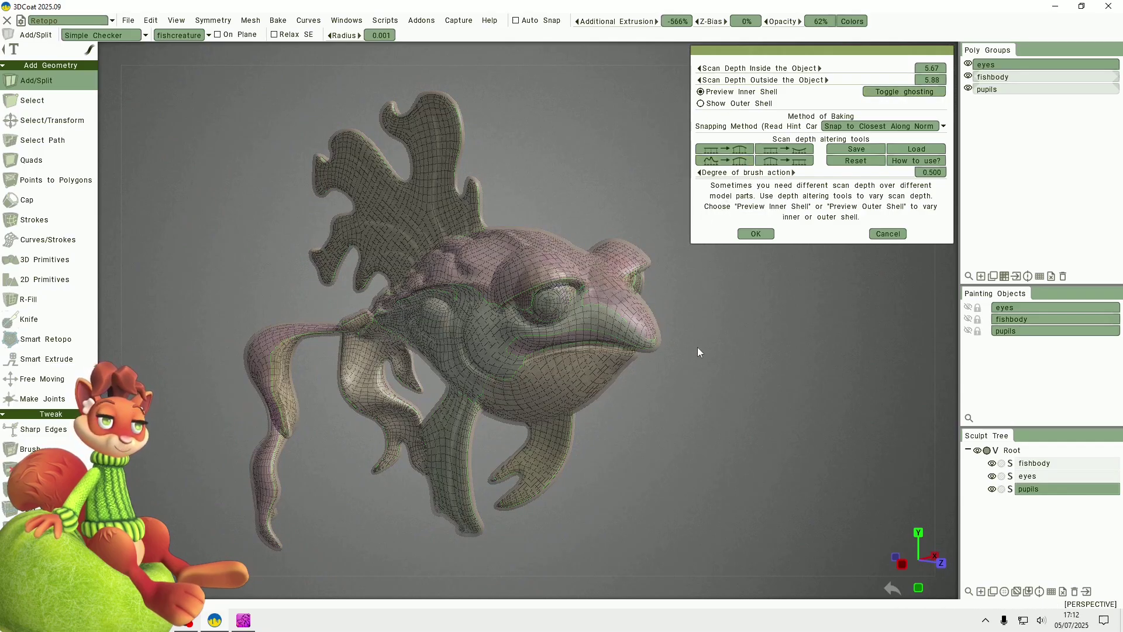
pyautogui.moveTo(697, 352); pyautogui.dragTo(497, 244)
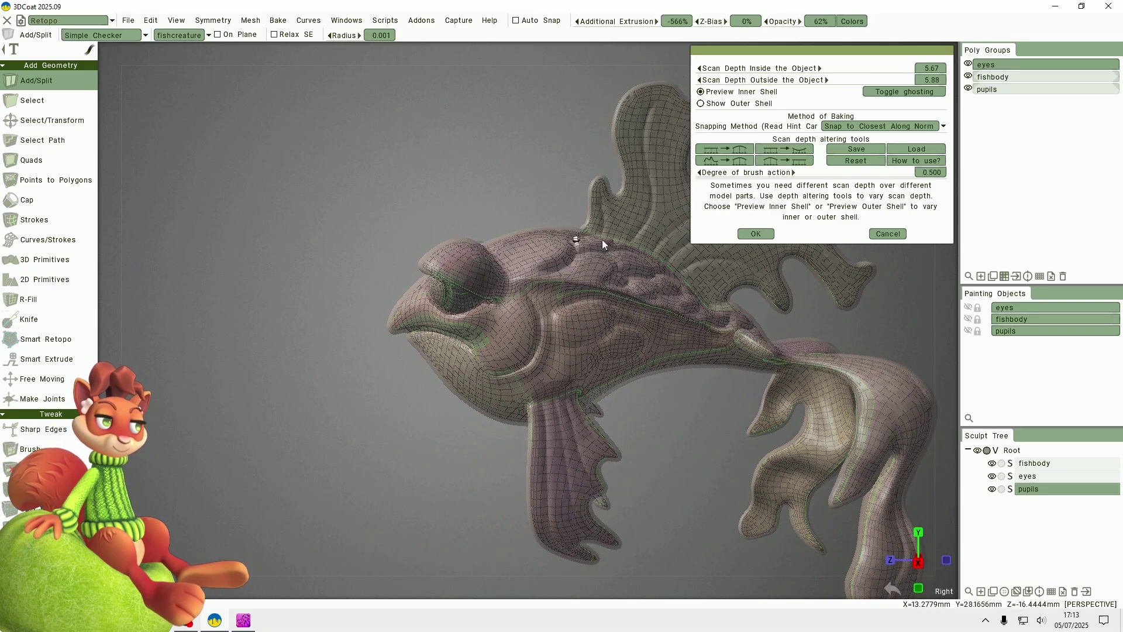
pyautogui.moveTo(612, 287); pyautogui.dragTo(786, 230)
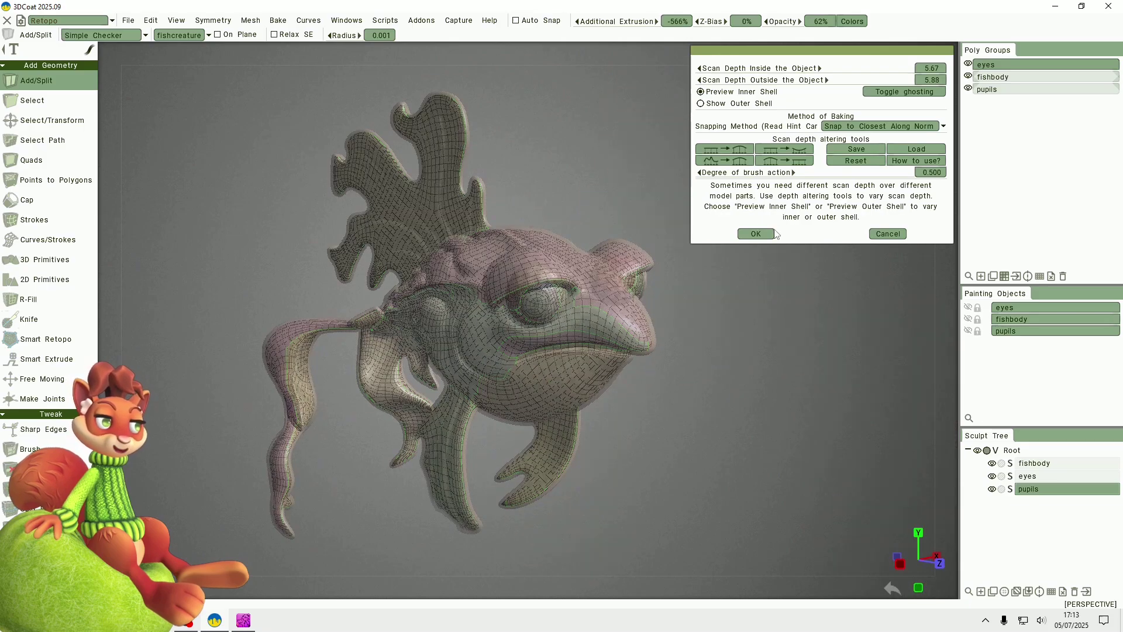
# Accept the scan depth to bake, then make the eyes, fishbody and pupils objects visible
pyautogui.click(756, 234)
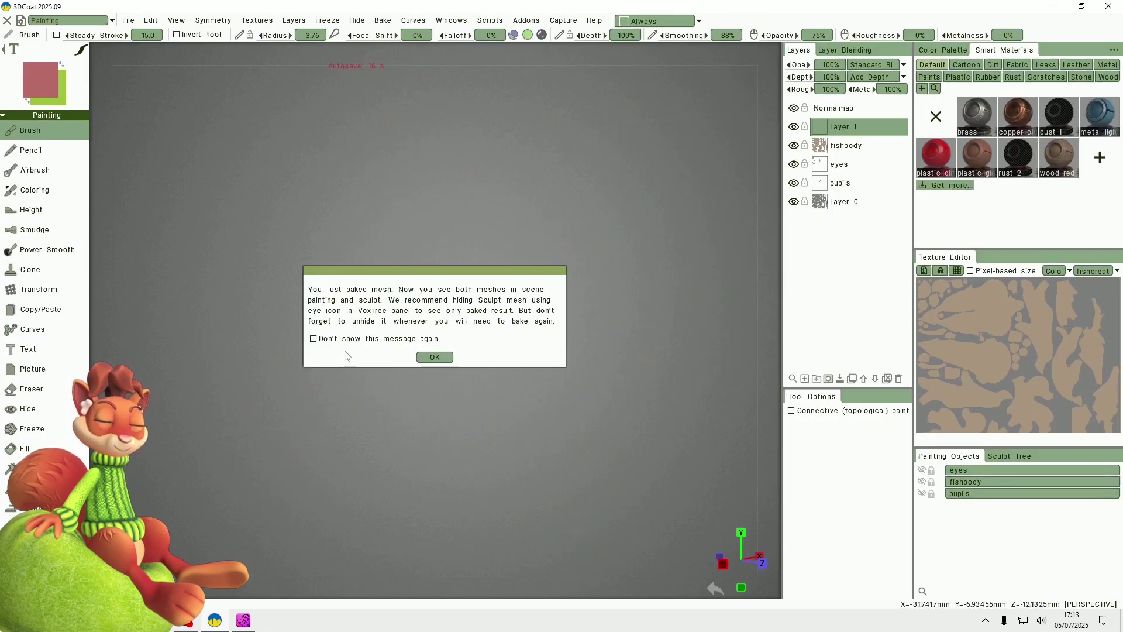
pyautogui.click(433, 358)
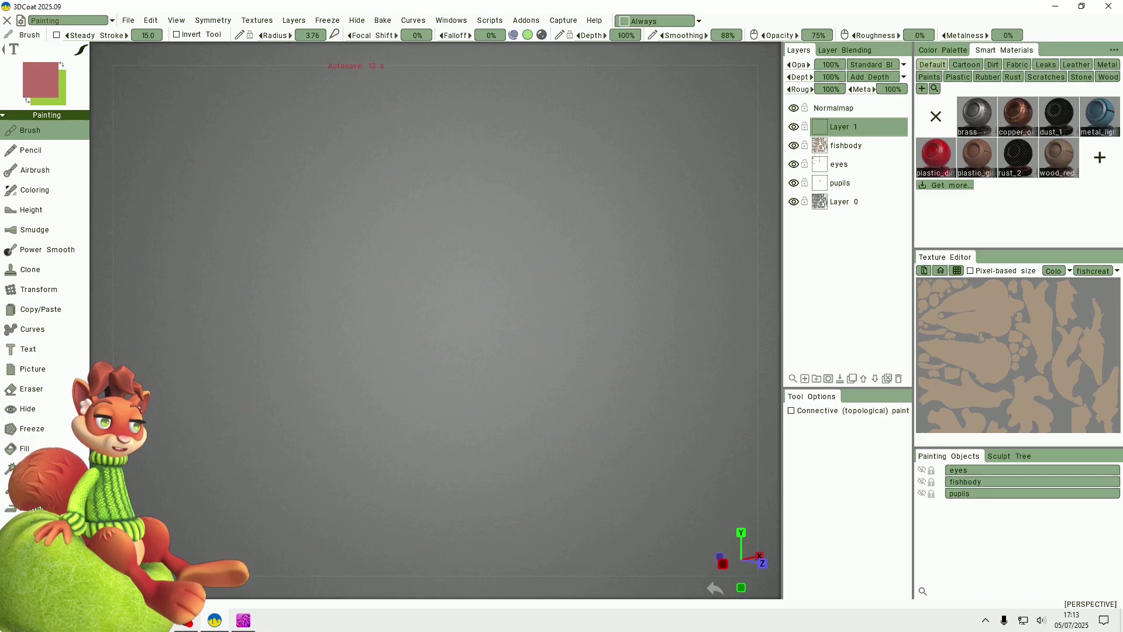
pyautogui.click(923, 470)
pyautogui.click(922, 481)
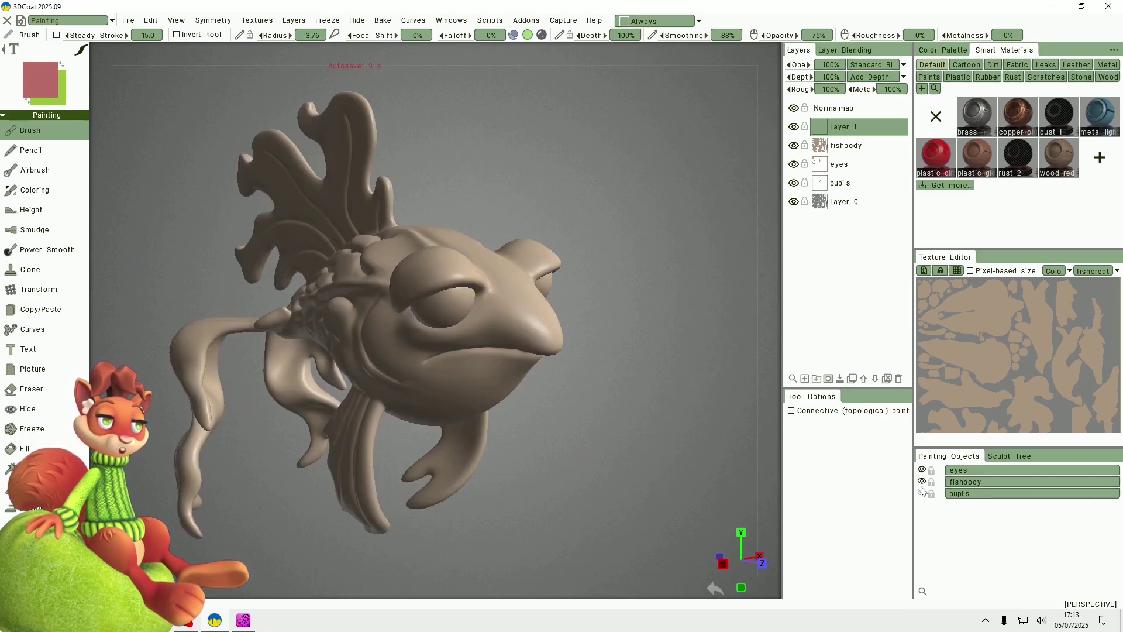
pyautogui.click(922, 494)
# Hide and re-show the Normalmap layer while orbiting to compare the baked detail
pyautogui.moveTo(702, 292)
pyautogui.mouseDown()
pyautogui.moveTo(627, 286)
pyautogui.moveTo(642, 267)
pyautogui.mouseUp()
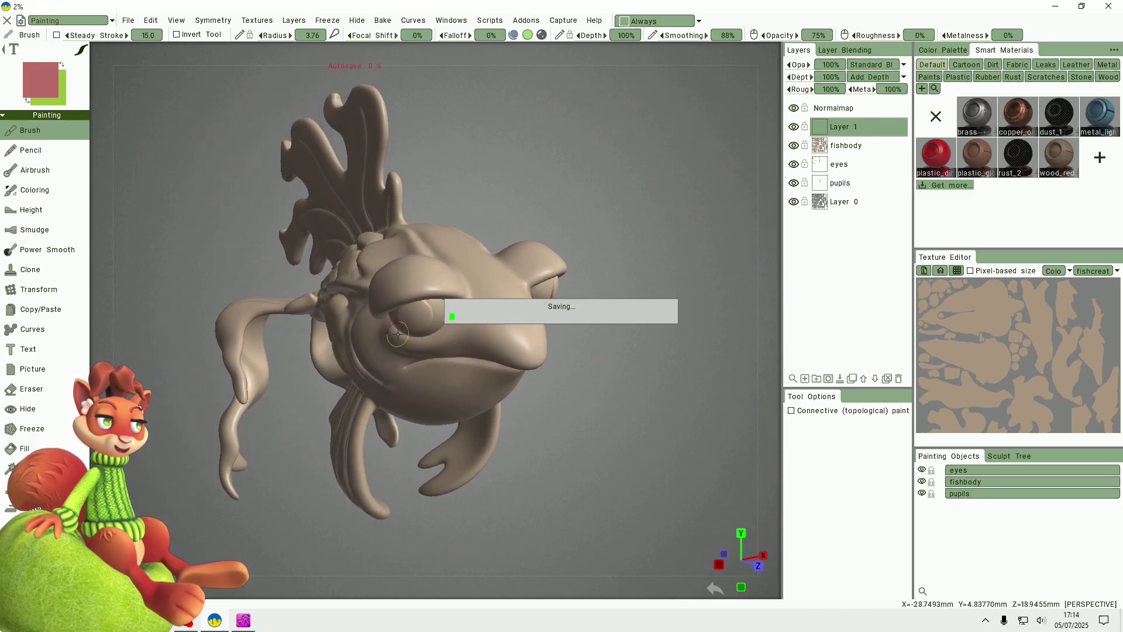
pyautogui.click(793, 109)
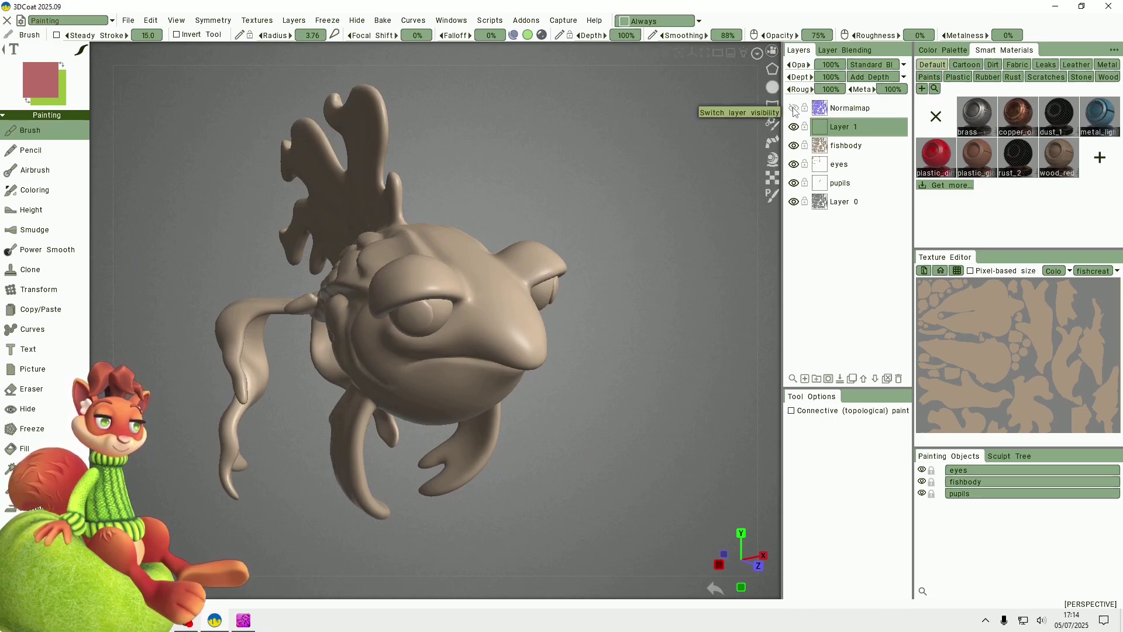
pyautogui.moveTo(667, 183); pyautogui.dragTo(725, 228)
pyautogui.click(794, 109)
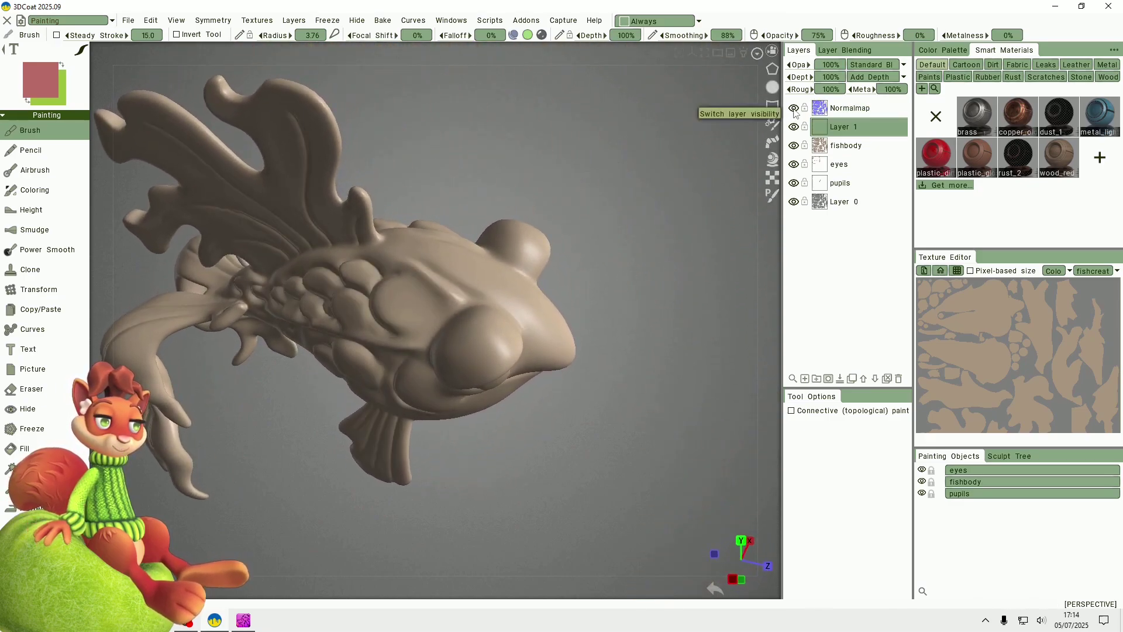
pyautogui.moveTo(272, 442); pyautogui.dragTo(635, 336)
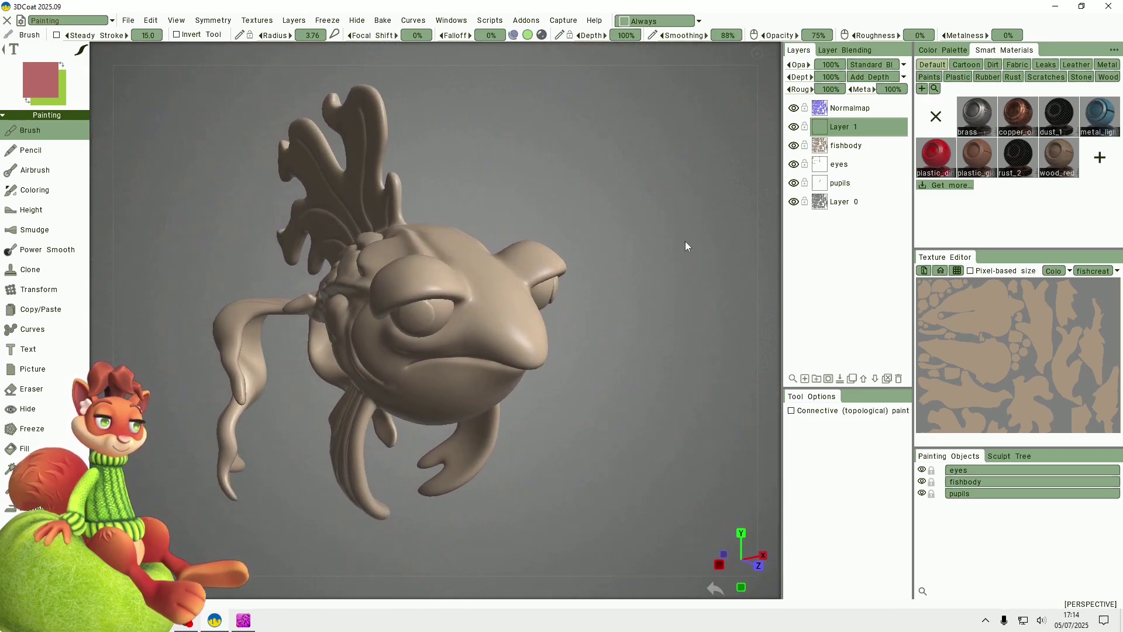
# Delete the pupils, Layer 1 and eyes paint layers with the Layers panel trash icon
pyautogui.click(850, 144)
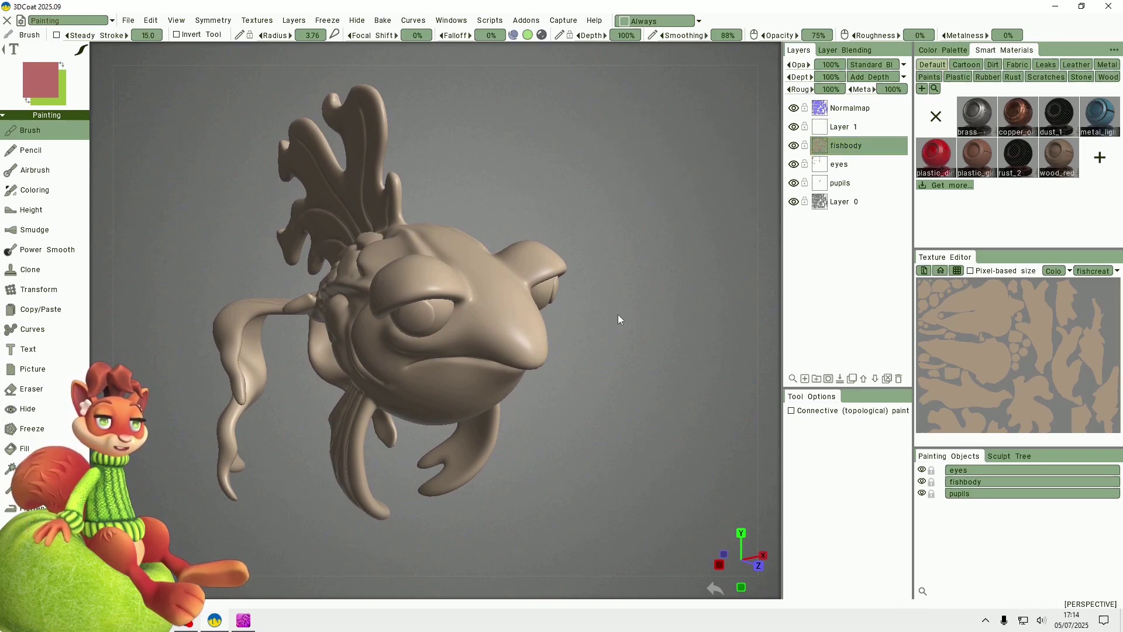
pyautogui.moveTo(619, 318)
pyautogui.mouseDown()
pyautogui.moveTo(577, 333)
pyautogui.moveTo(441, 310)
pyautogui.moveTo(561, 324)
pyautogui.moveTo(641, 312)
pyautogui.moveTo(561, 309)
pyautogui.moveTo(651, 312)
pyautogui.moveTo(626, 316)
pyautogui.mouseUp()
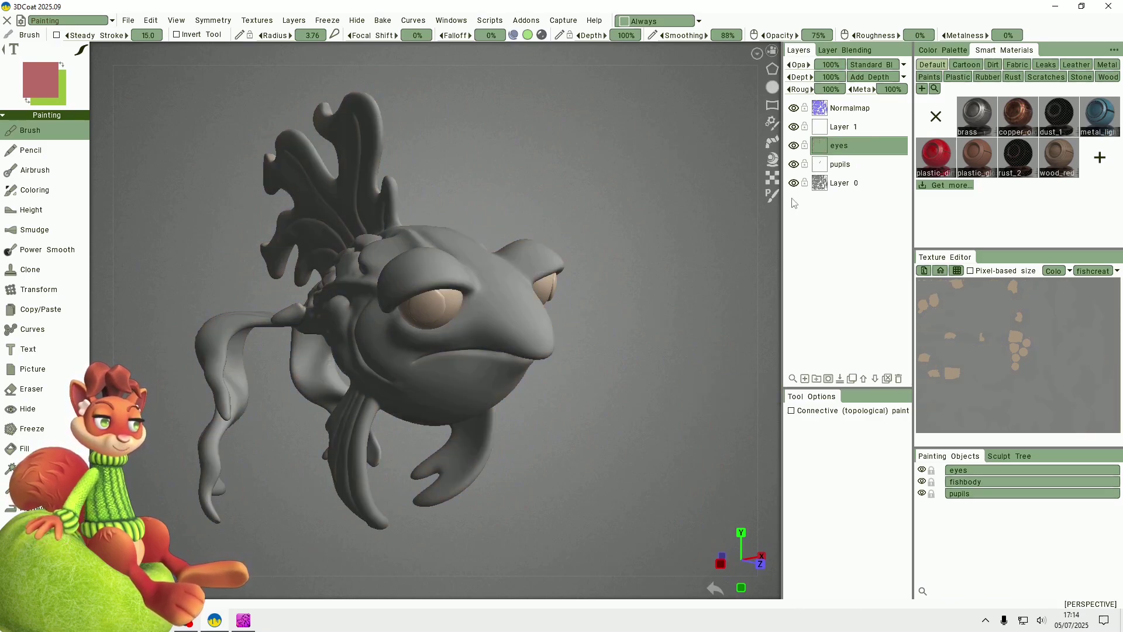
pyautogui.click(840, 164)
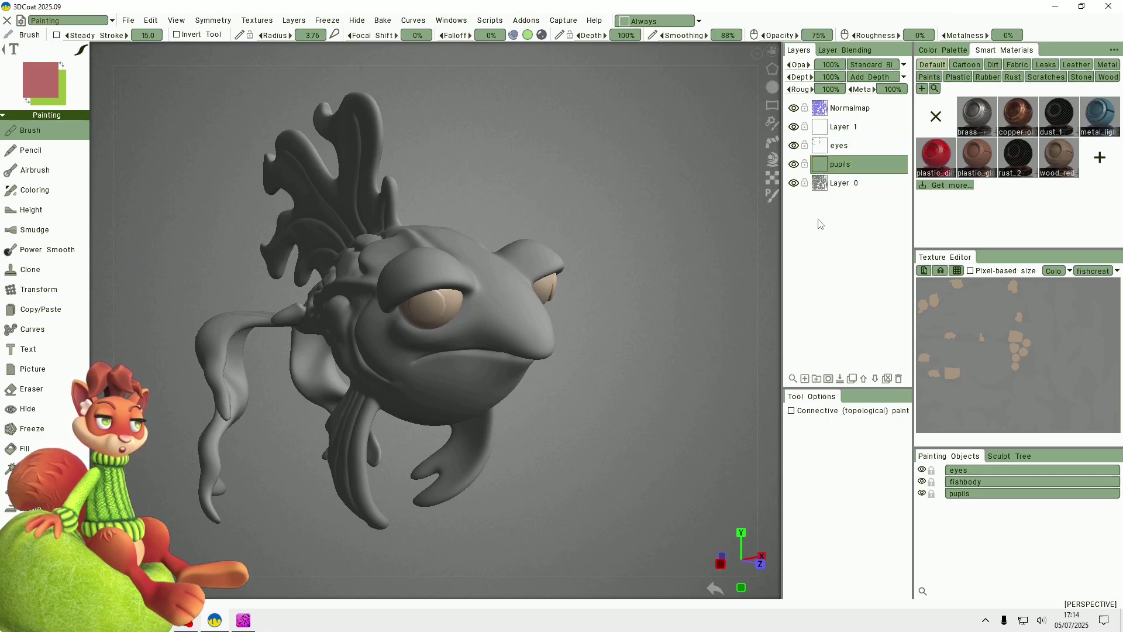
pyautogui.moveTo(836, 169)
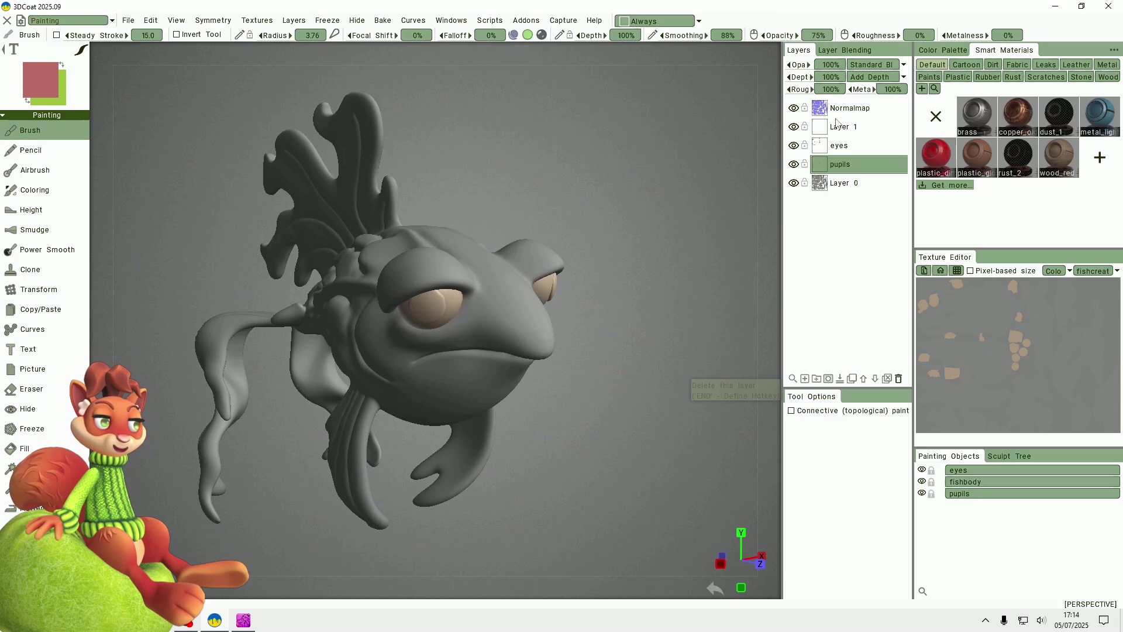
pyautogui.click(899, 379)
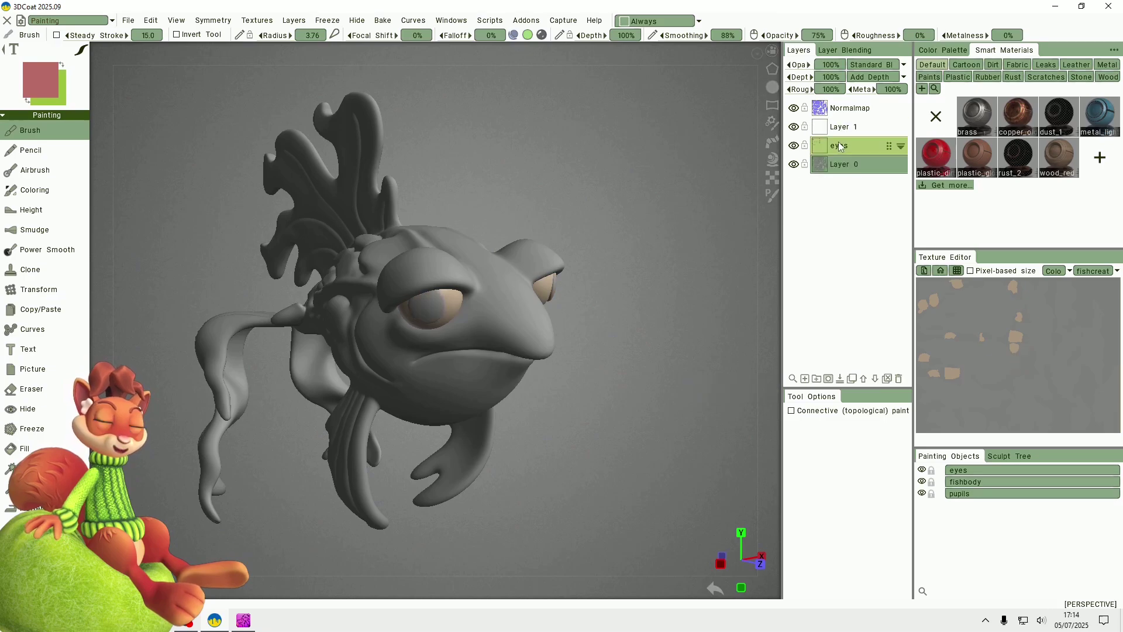
pyautogui.click(899, 379)
pyautogui.click(898, 379)
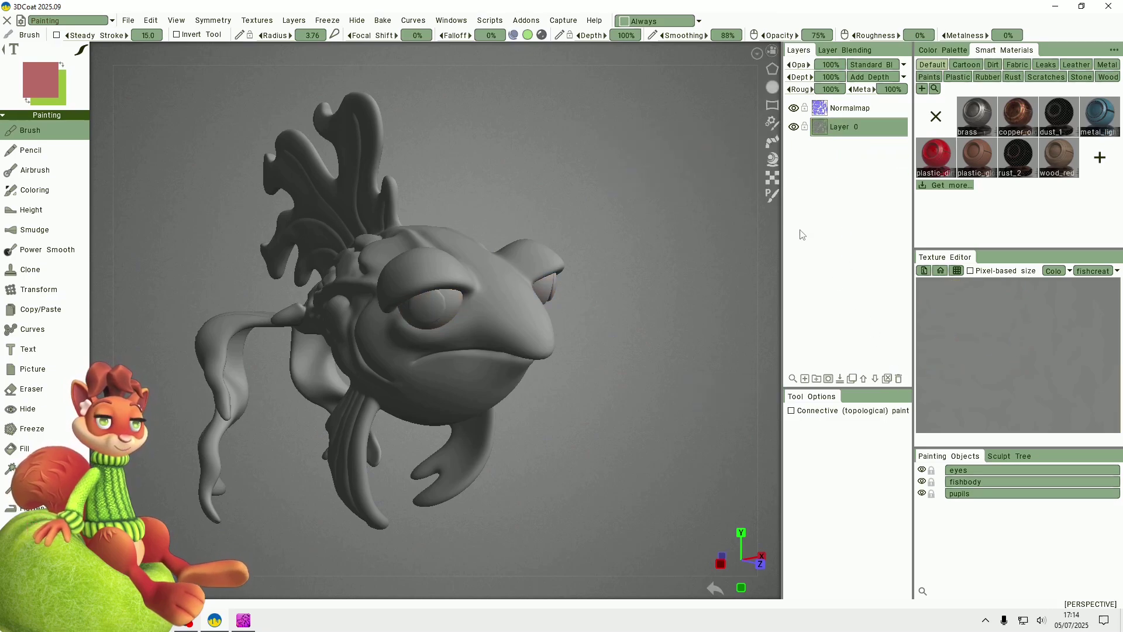
# Toggle the eyes and fishbody objects off and back on to check visibility
pyautogui.click(923, 471)
pyautogui.click(922, 471)
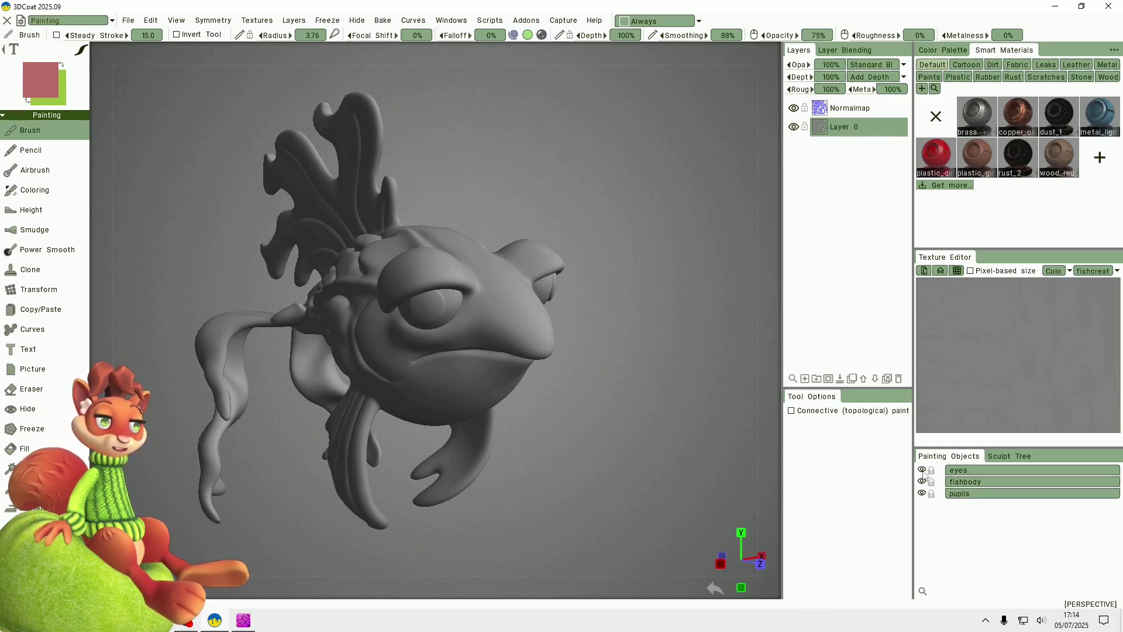
pyautogui.click(922, 482)
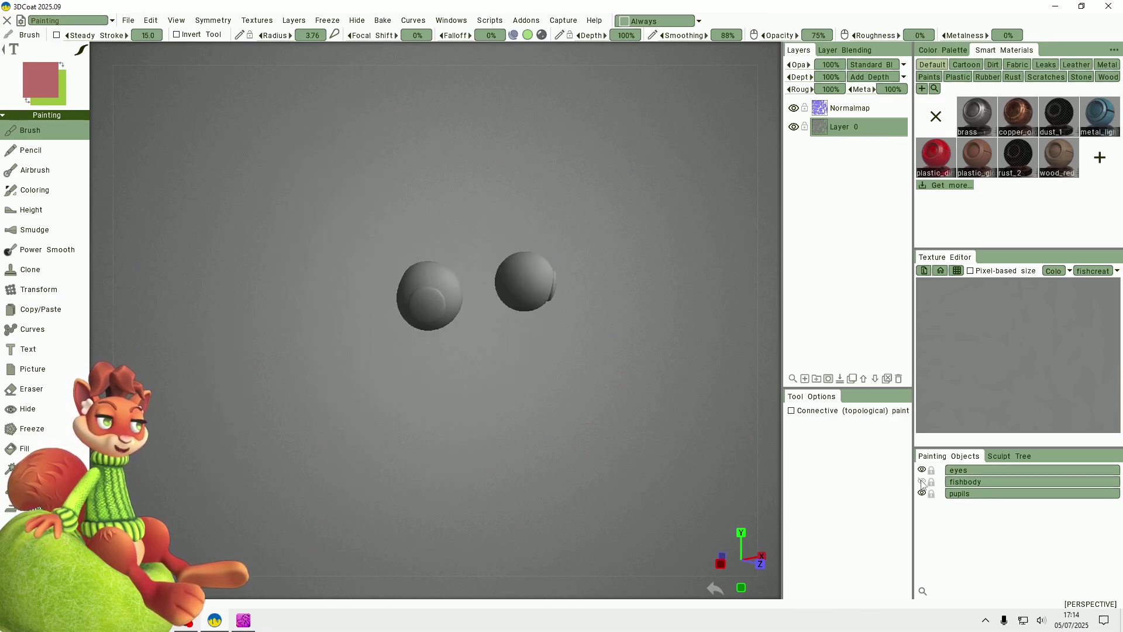
pyautogui.click(922, 482)
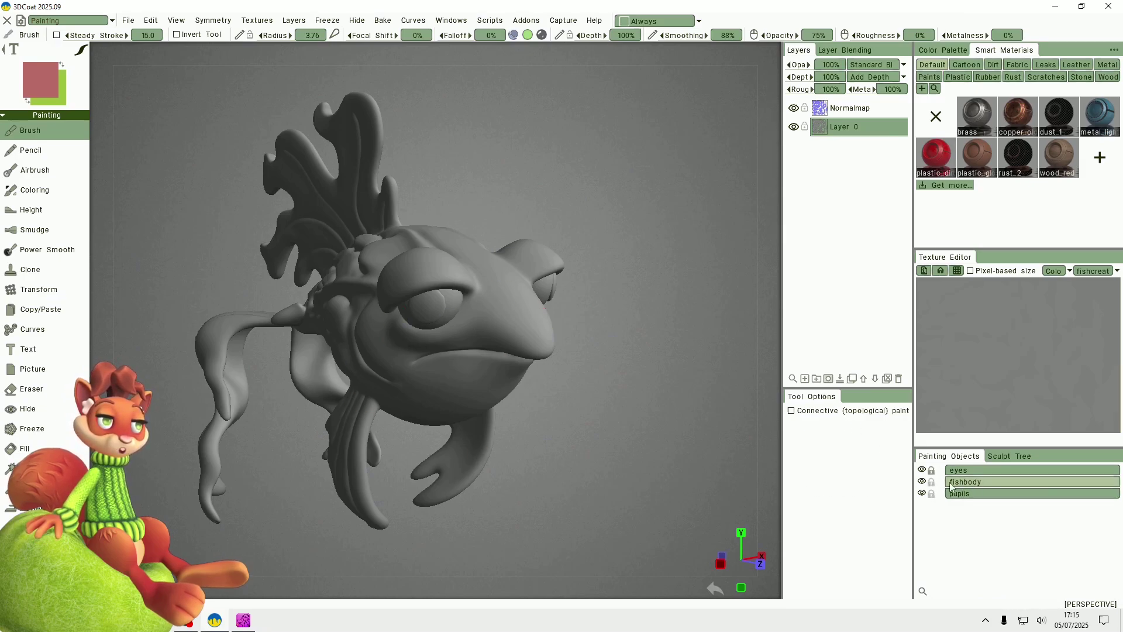
# Add a new paint layer and set the paint colour to rust-brown #A95A2D
pyautogui.hotkey('ctrl', 'z')
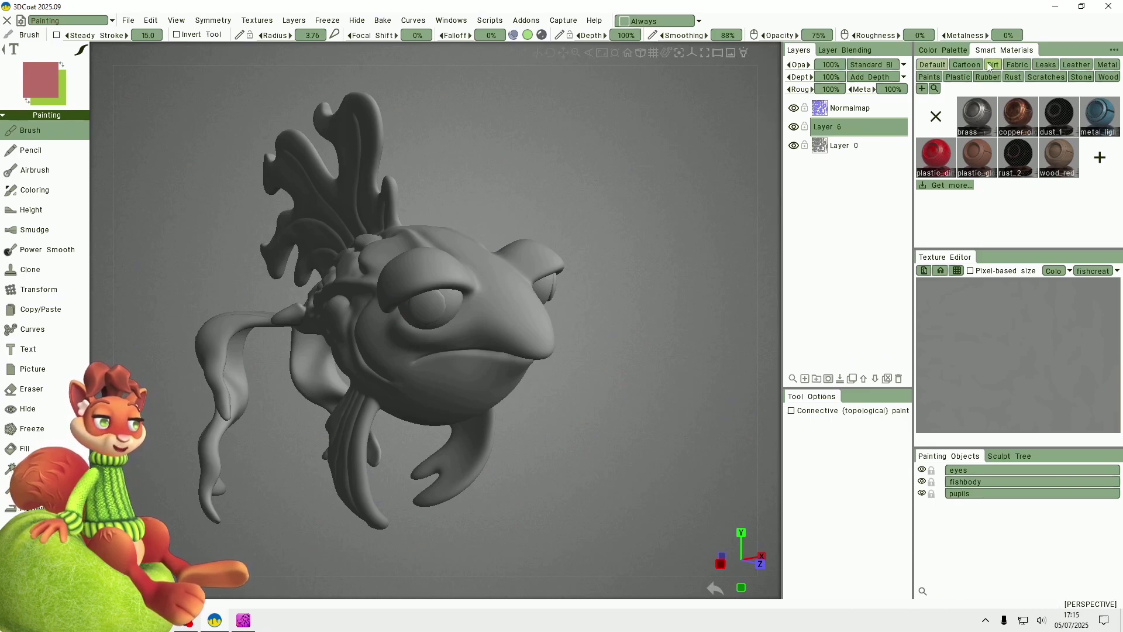
pyautogui.click(948, 49)
pyautogui.click(1033, 105)
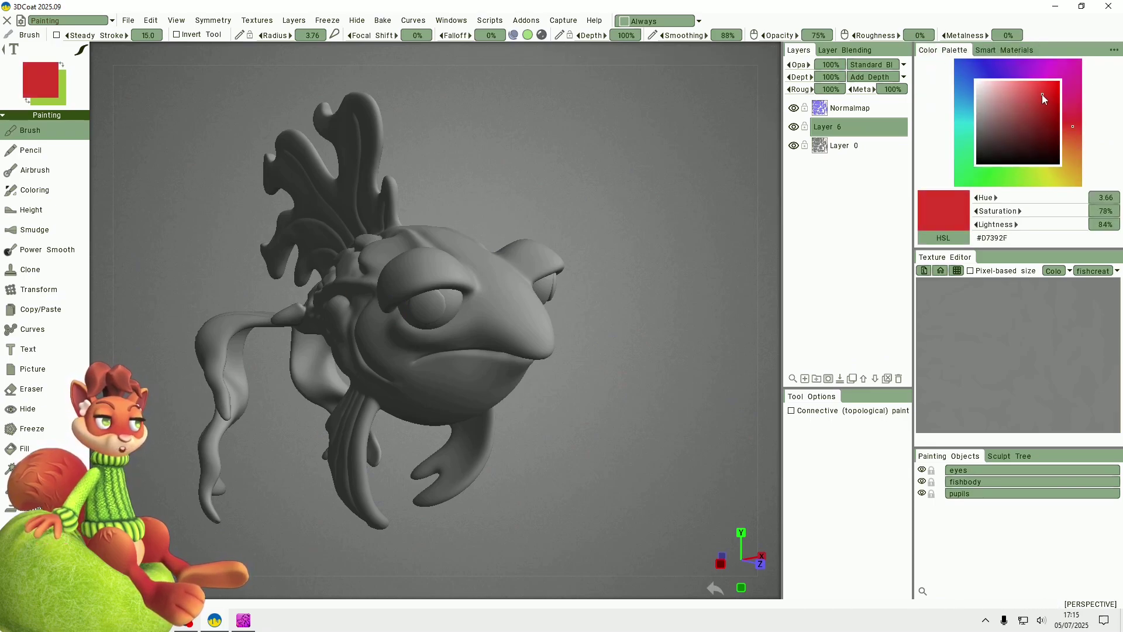
pyautogui.click(1038, 109)
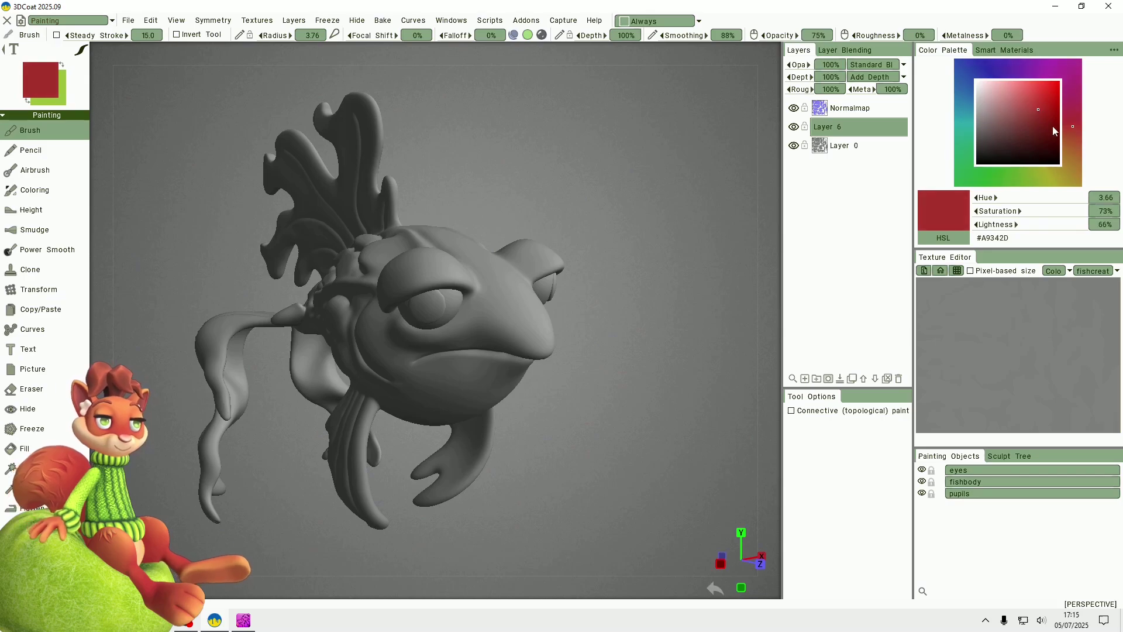
pyautogui.click(1073, 140)
pyautogui.click(1073, 144)
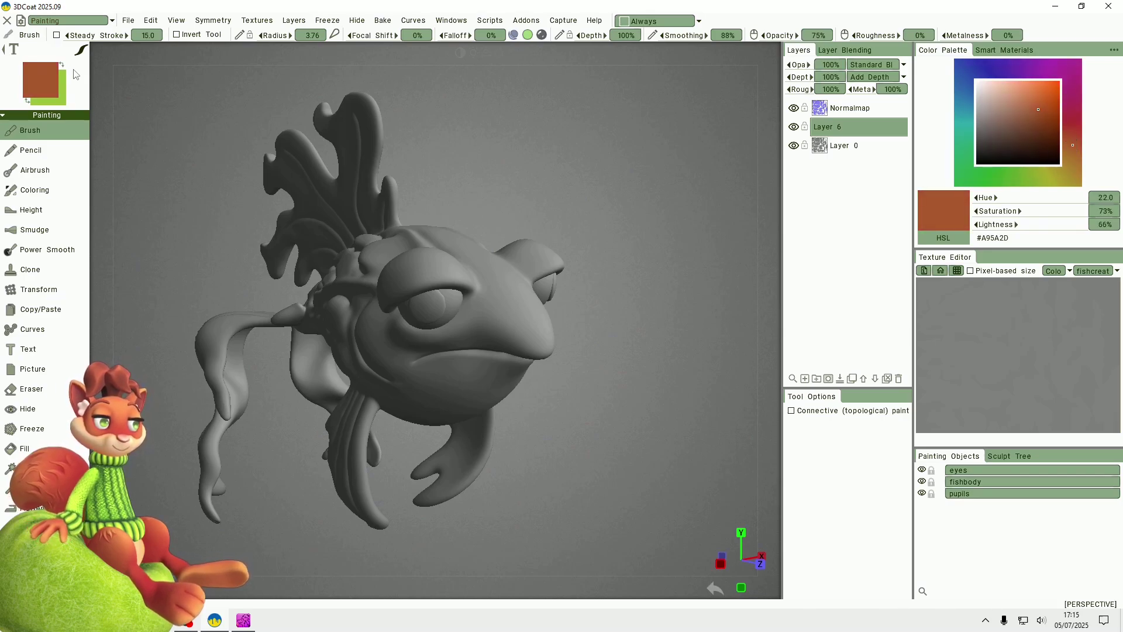
# Turn off glossiness for painting and switch to the Fill tool
pyautogui.moveTo(542, 36)
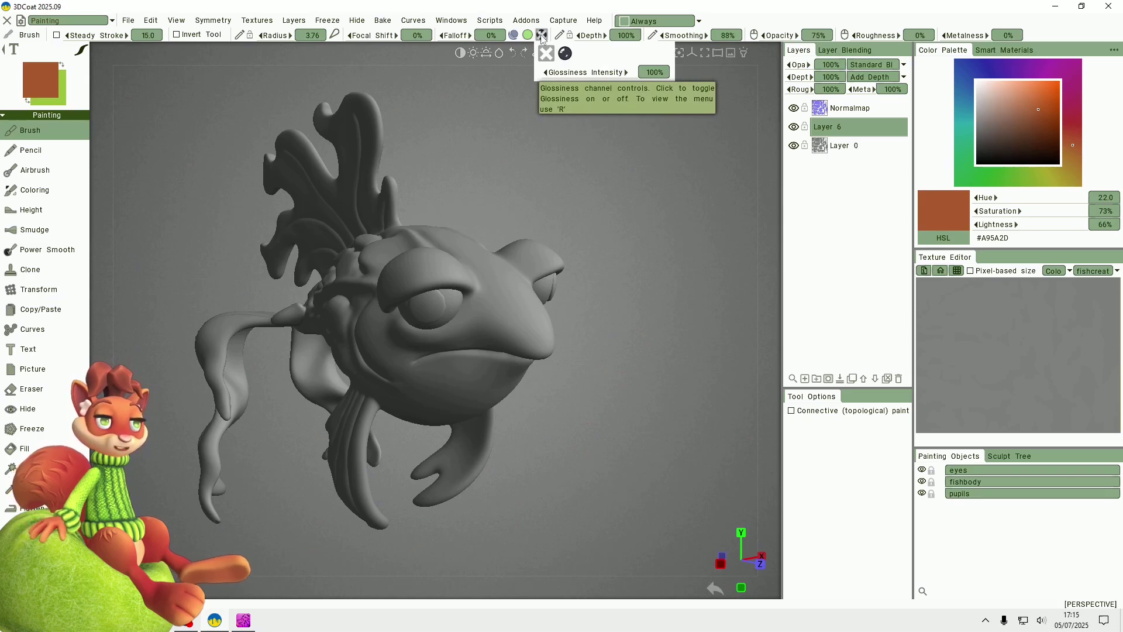
pyautogui.click(542, 36)
pyautogui.moveTo(514, 38)
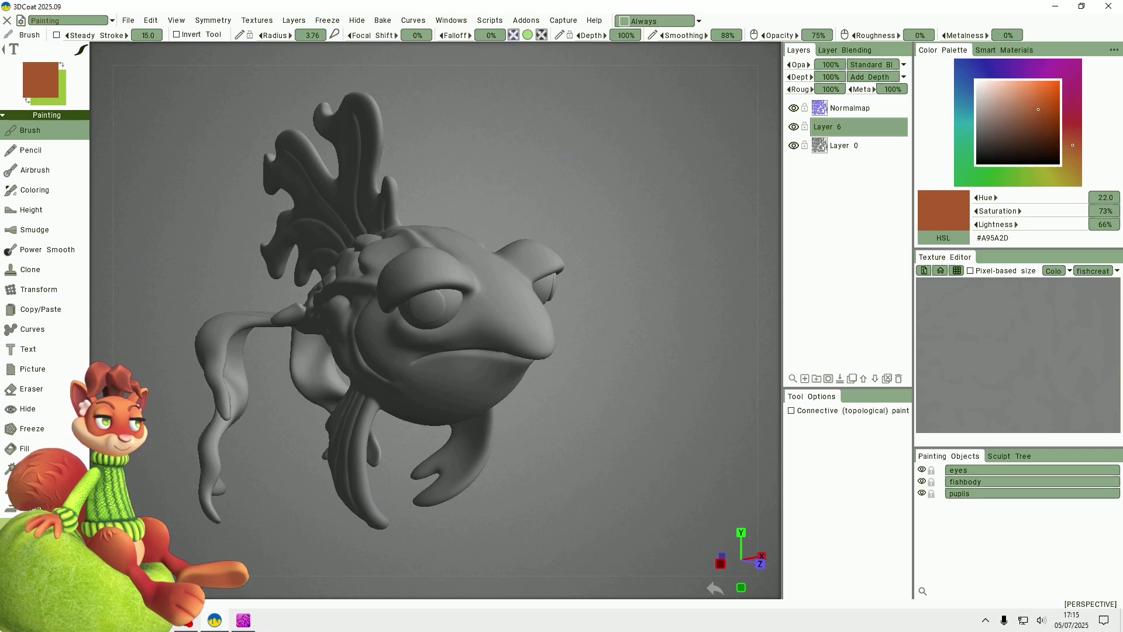
pyautogui.click(24, 449)
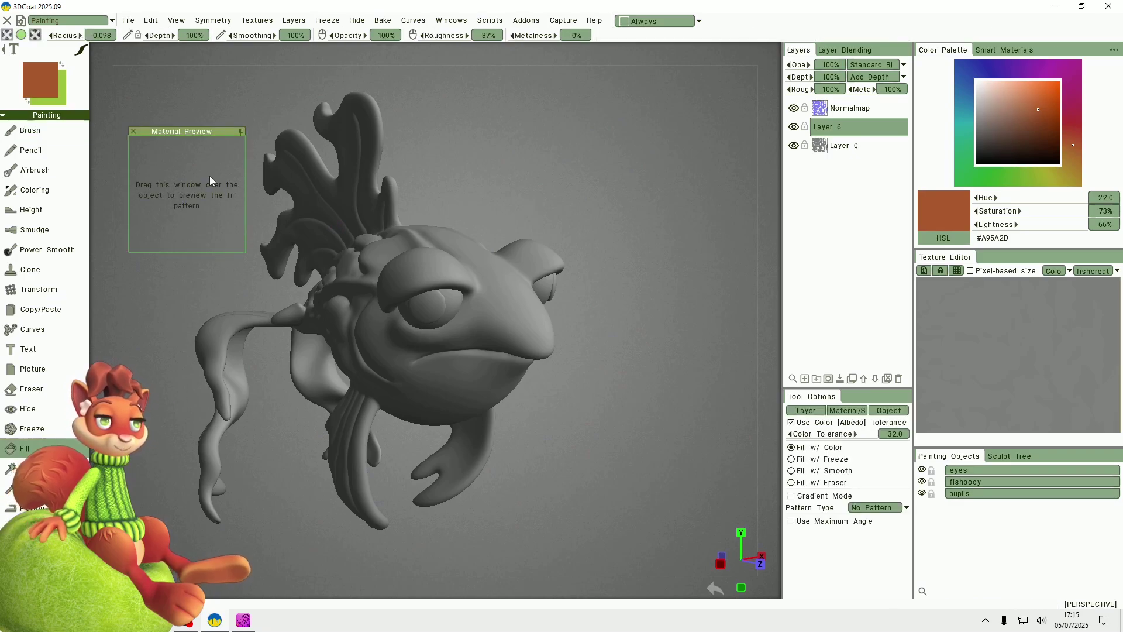
# Fill the entire Layer 6 with the rust-brown colour, then return to the Brush tool
pyautogui.moveTo(216, 131); pyautogui.dragTo(468, 161)
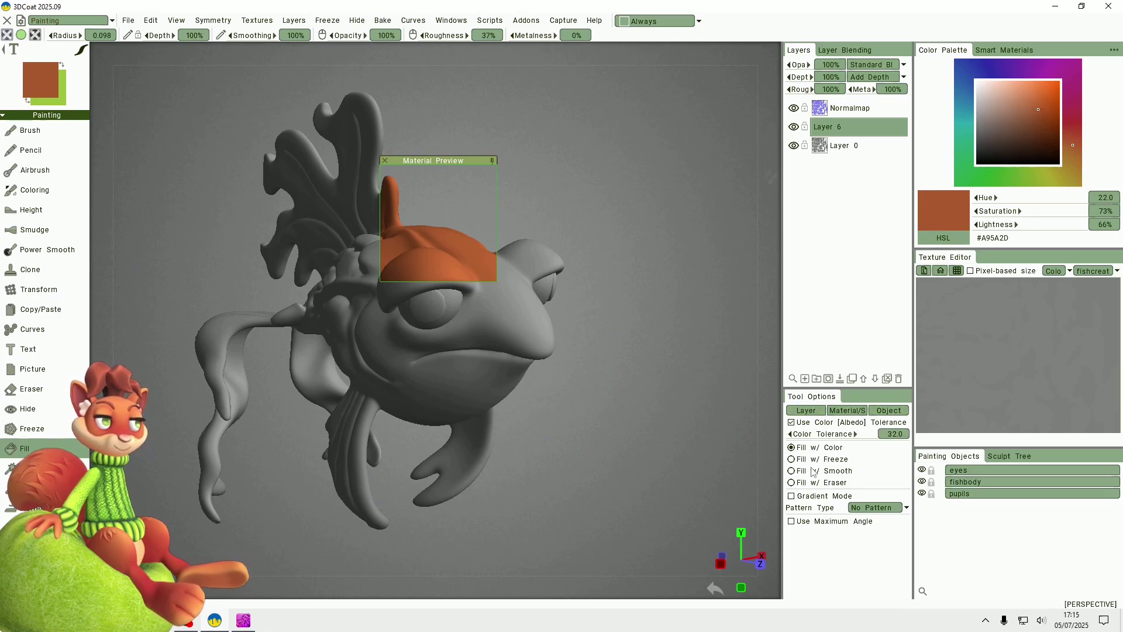
pyautogui.click(811, 413)
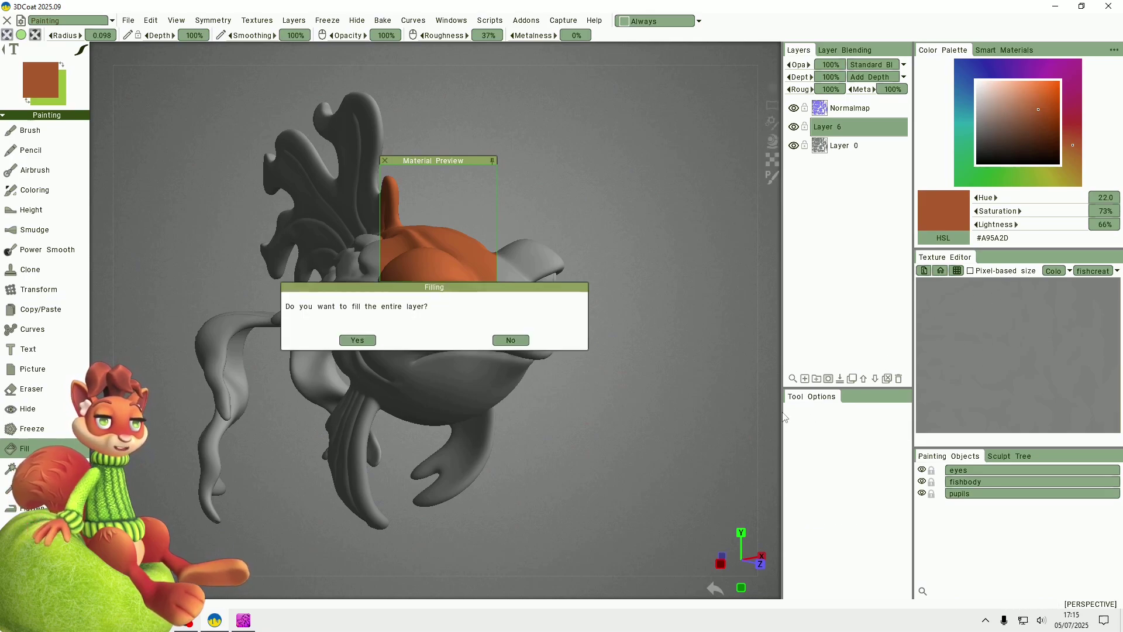
pyautogui.click(358, 341)
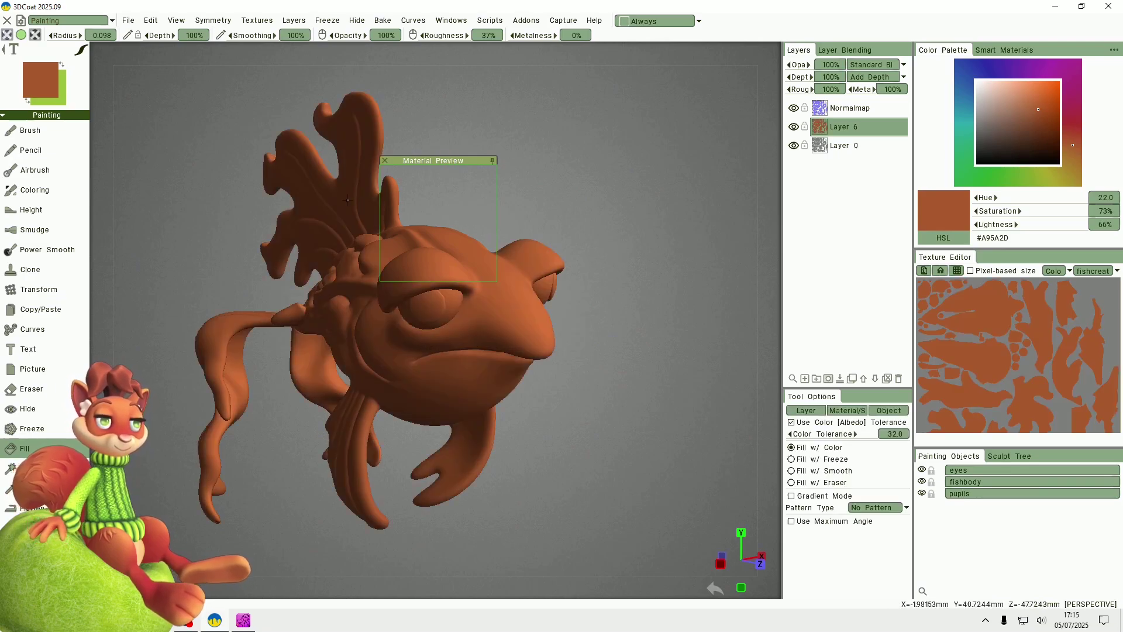
pyautogui.click(32, 134)
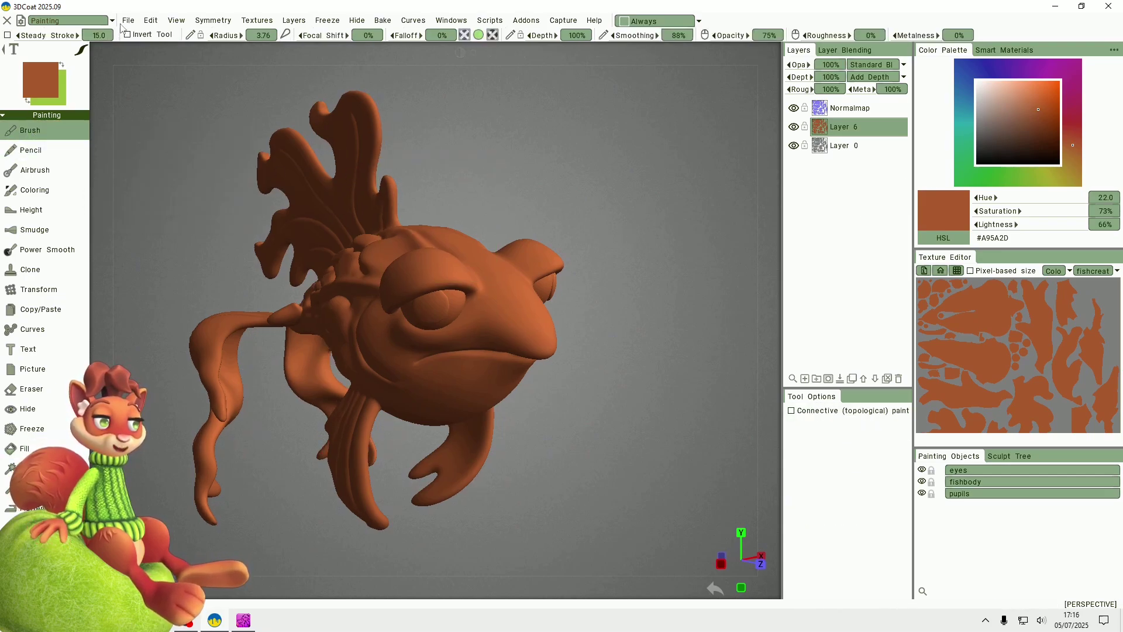
# Run Edit > Calculate Occlusion into a new layer with Sphere light, 4x anti-aliasing, 1600 lights
pyautogui.click(150, 22)
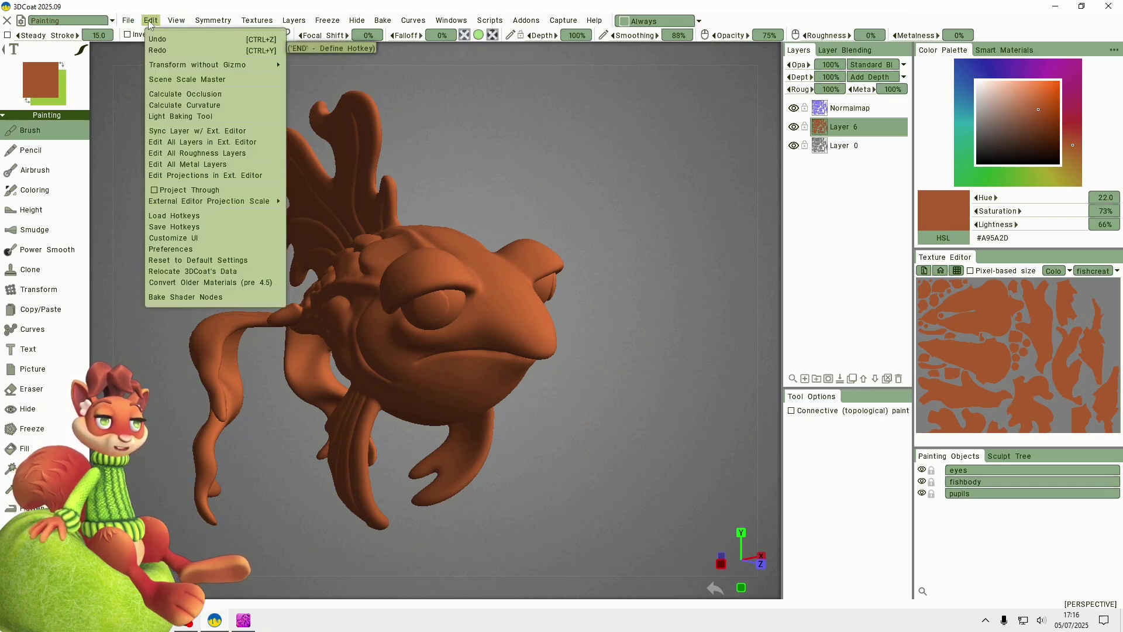
pyautogui.click(177, 95)
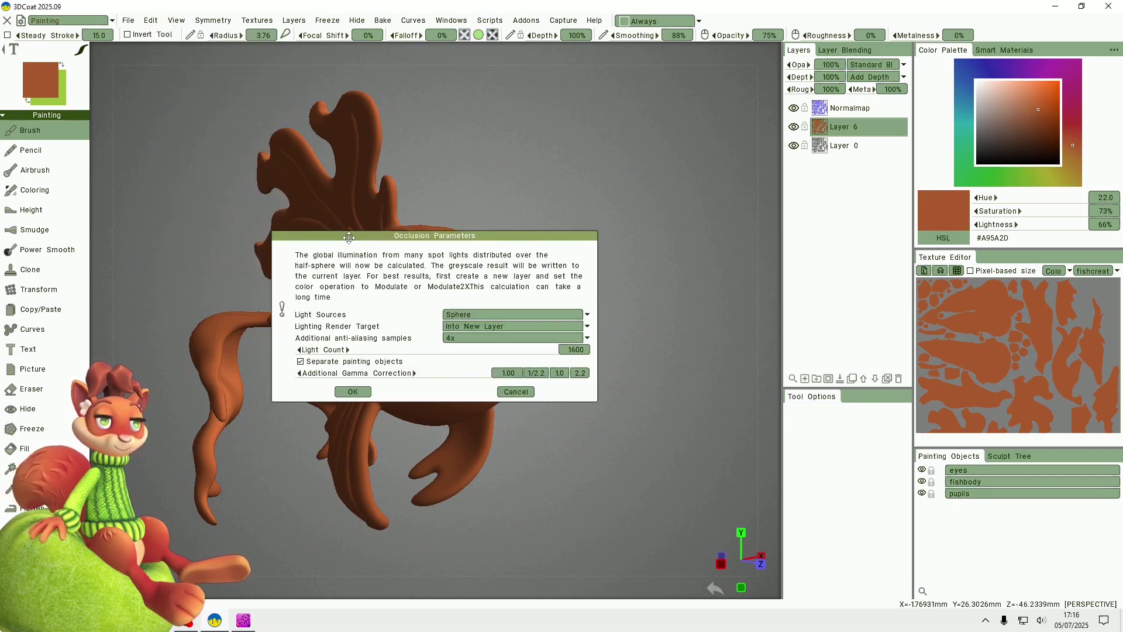
pyautogui.moveTo(344, 254); pyautogui.dragTo(485, 344)
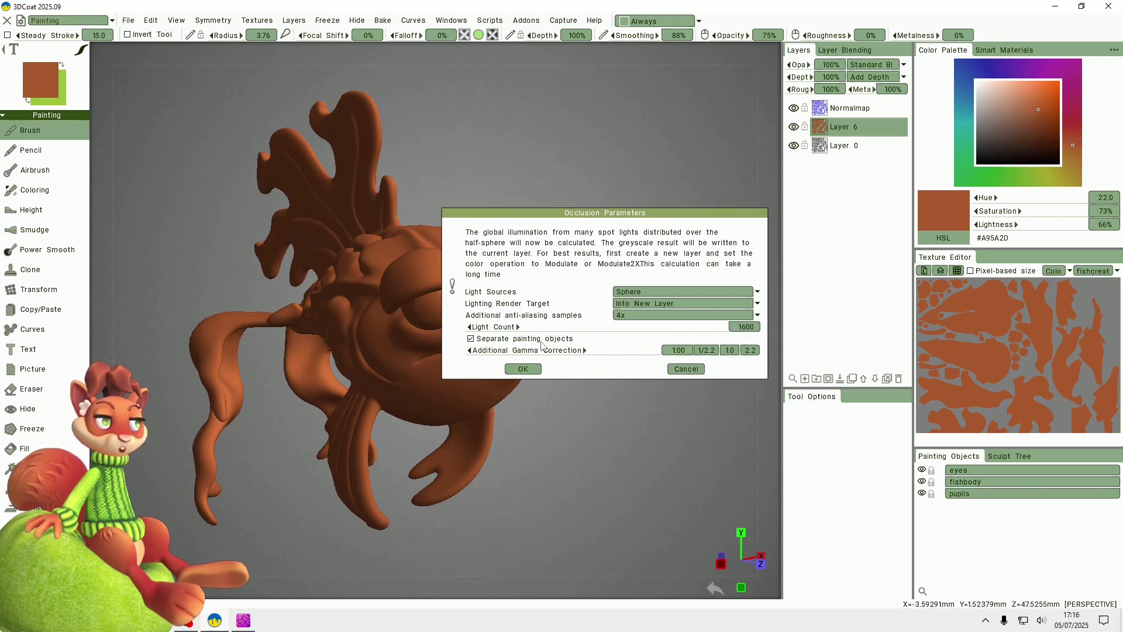
pyautogui.click(747, 297)
pyautogui.click(740, 316)
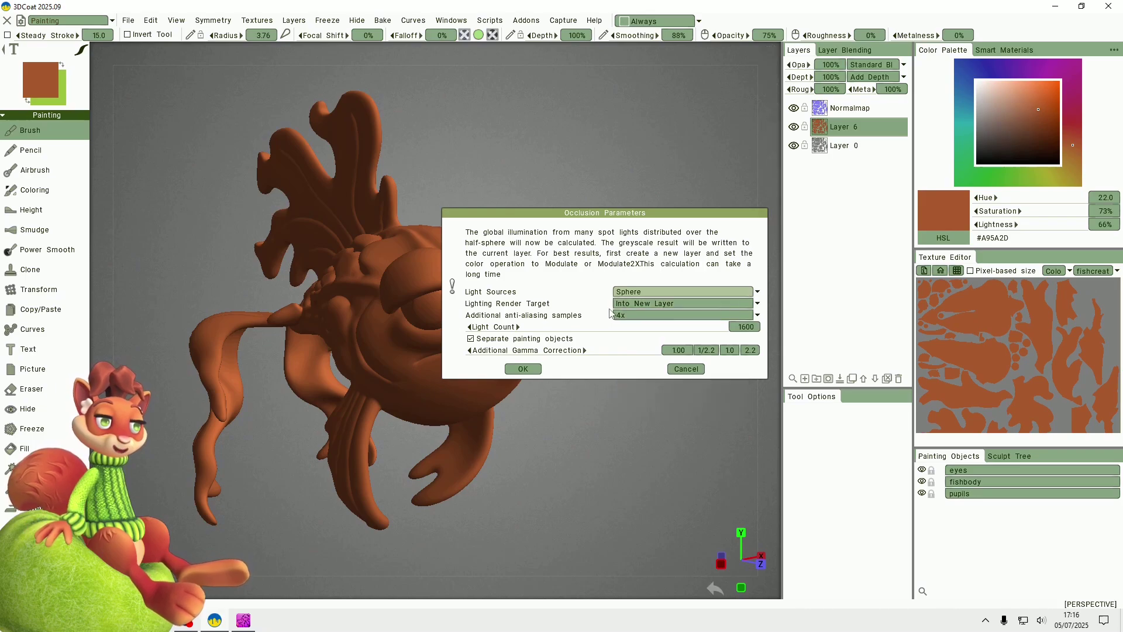
pyautogui.click(737, 305)
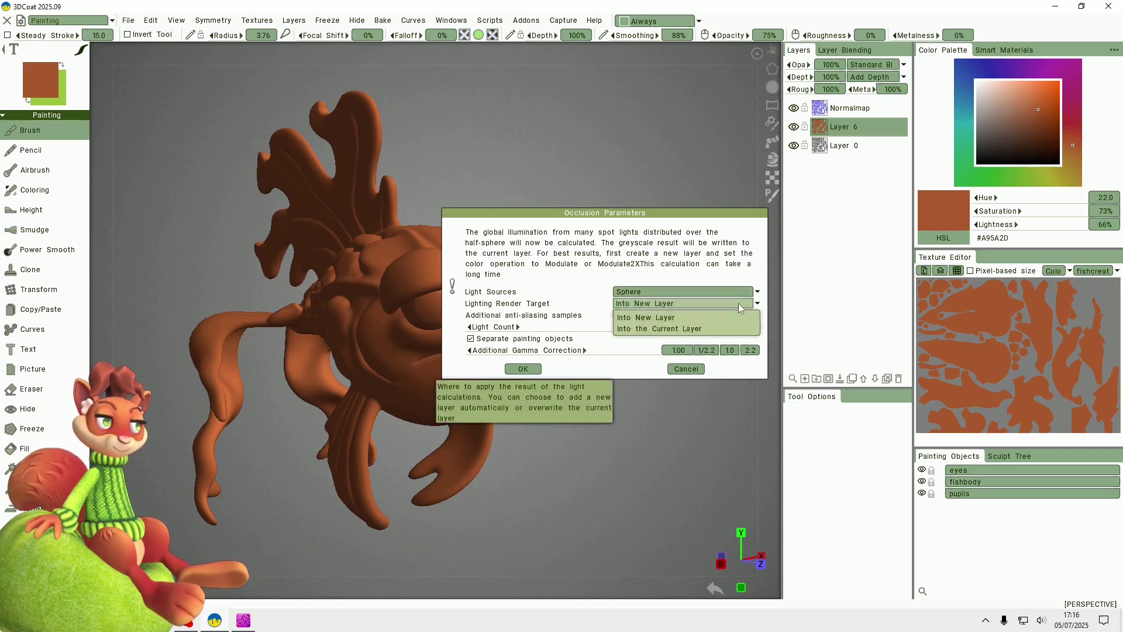
pyautogui.click(650, 316)
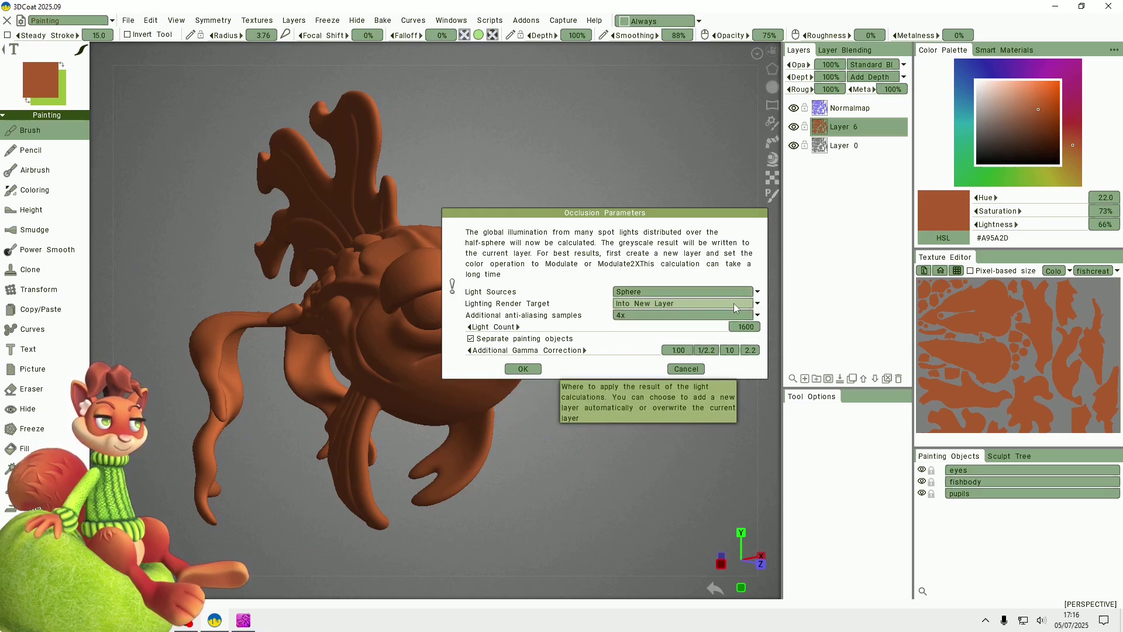
pyautogui.click(683, 316)
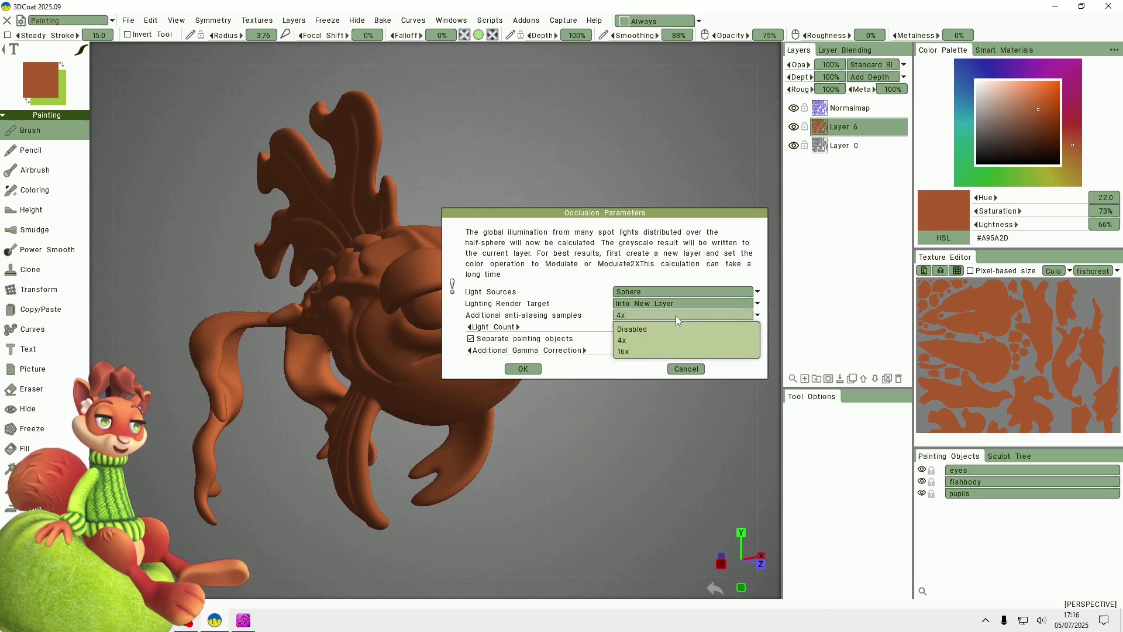
pyautogui.click(663, 314)
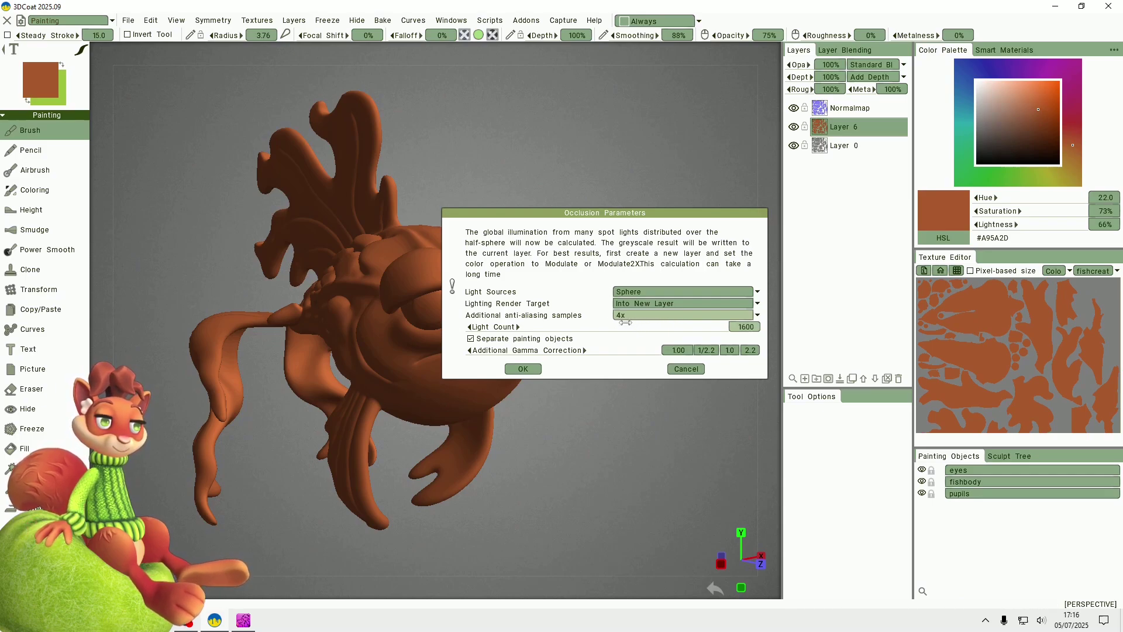
pyautogui.click(520, 369)
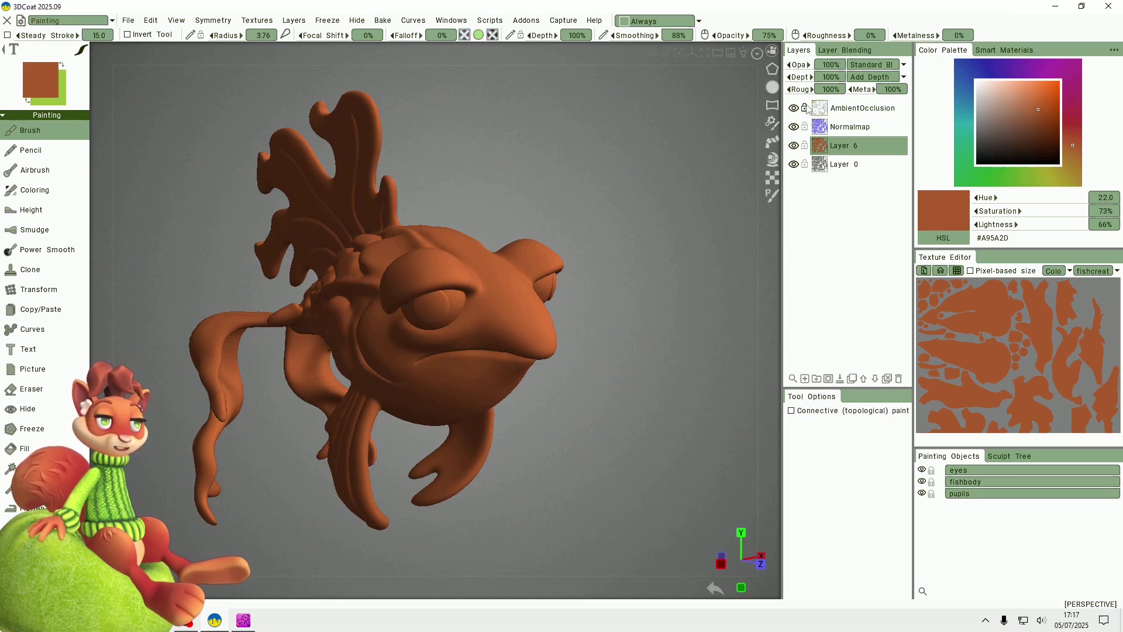
# Set the AmbientOcclusion layer's blend mode to Multiply and orbit to inspect the shading
pyautogui.click(855, 109)
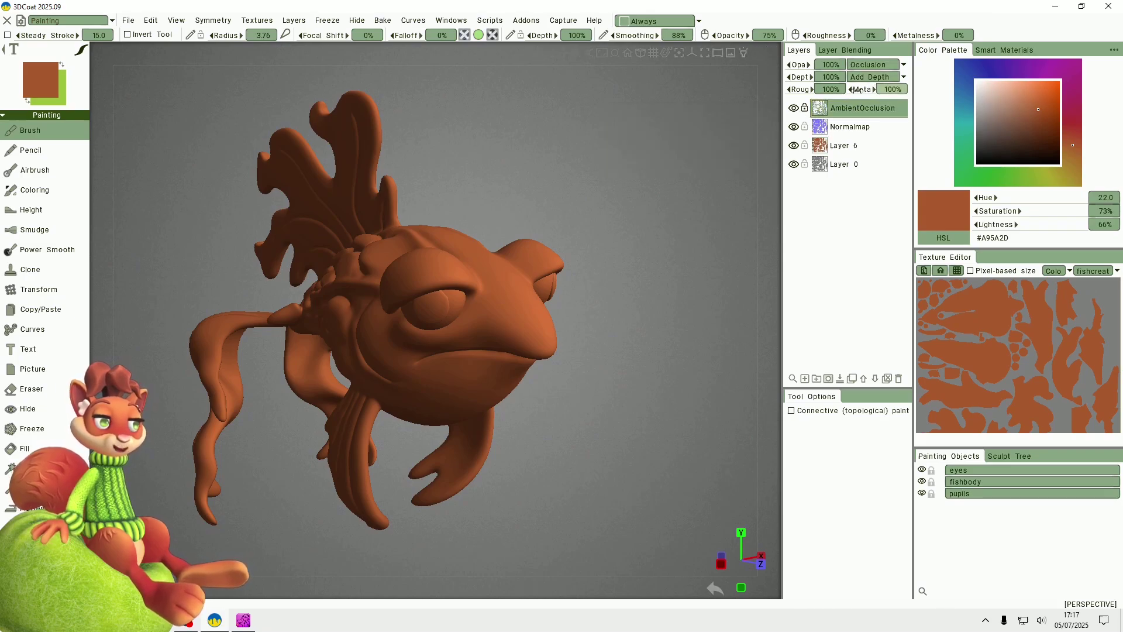
pyautogui.click(873, 66)
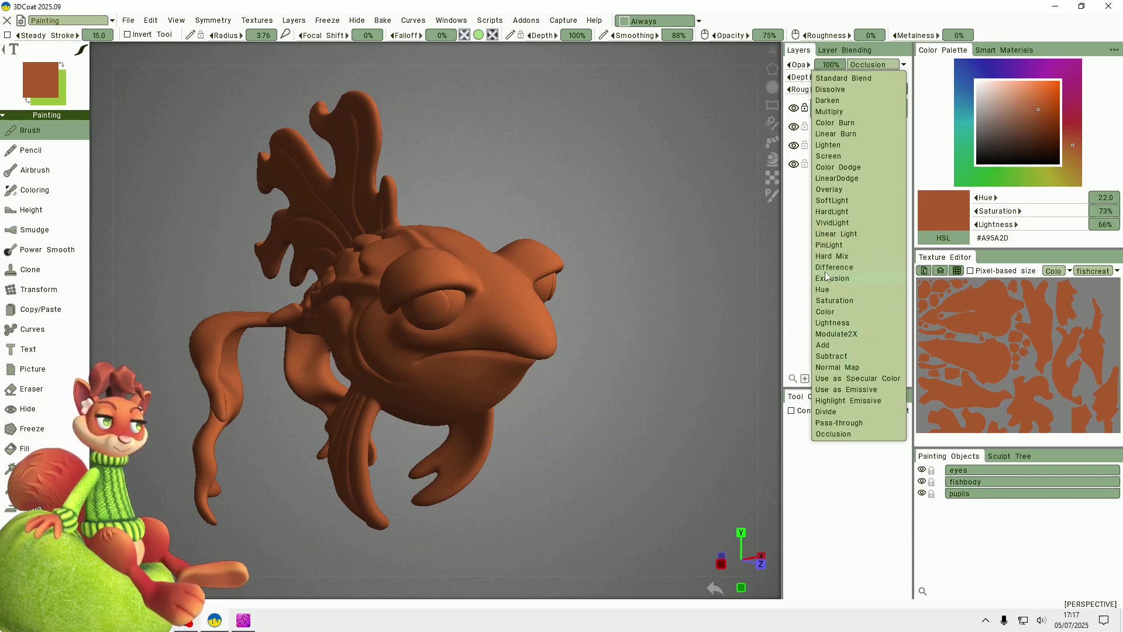
pyautogui.click(832, 112)
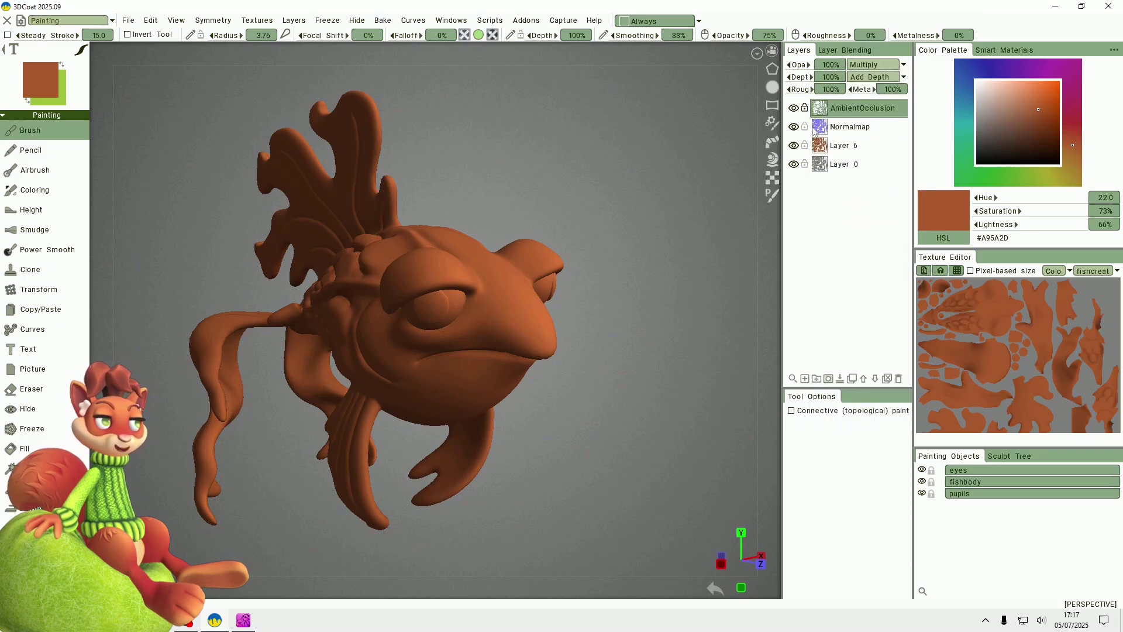
pyautogui.moveTo(672, 263); pyautogui.dragTo(614, 269)
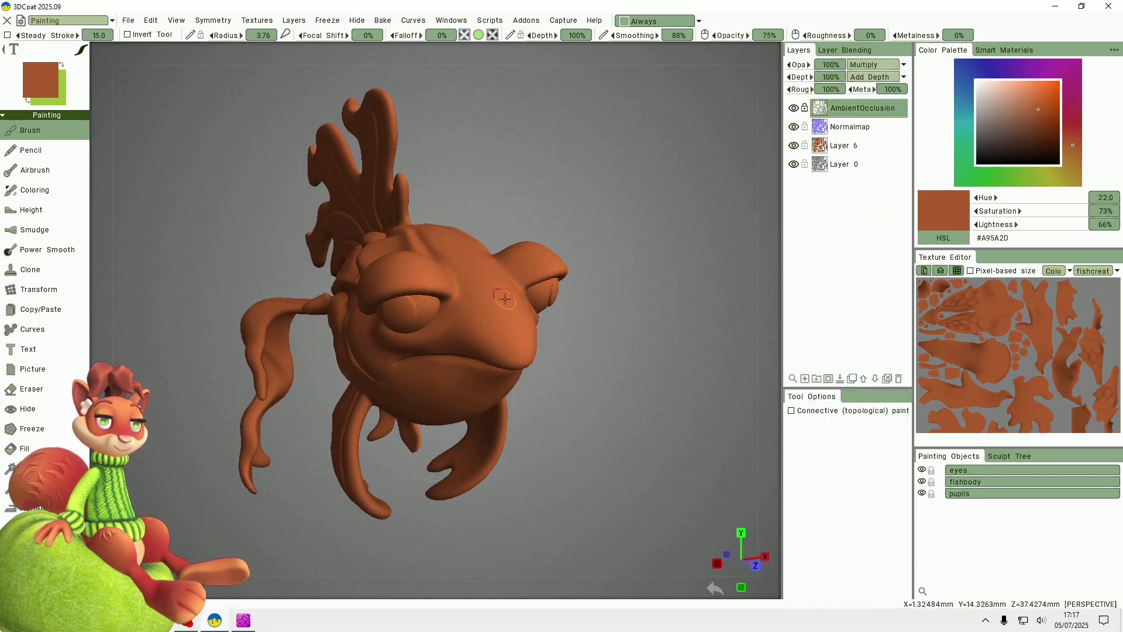
pyautogui.moveTo(577, 375); pyautogui.dragTo(616, 343)
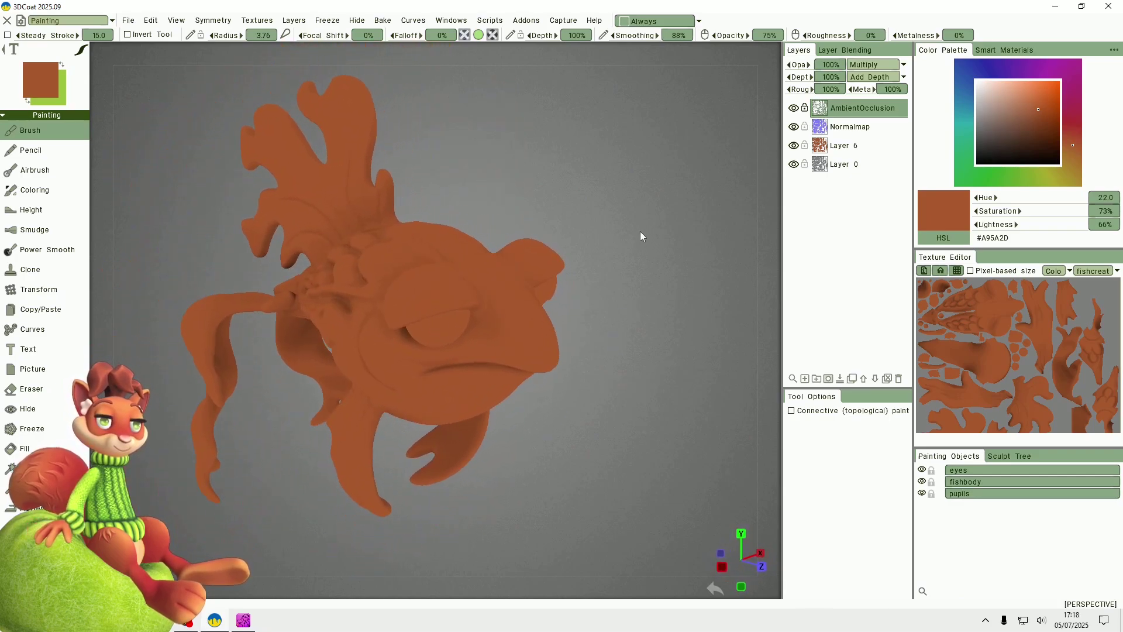
pyautogui.moveTo(640, 233)
pyautogui.mouseDown()
pyautogui.moveTo(607, 349)
pyautogui.moveTo(605, 242)
pyautogui.moveTo(700, 230)
pyautogui.moveTo(420, 239)
pyautogui.moveTo(461, 228)
pyautogui.moveTo(391, 241)
pyautogui.moveTo(370, 315)
pyautogui.moveTo(428, 338)
pyautogui.moveTo(642, 296)
pyautogui.moveTo(584, 286)
pyautogui.moveTo(670, 183)
pyautogui.moveTo(621, 230)
pyautogui.mouseUp()
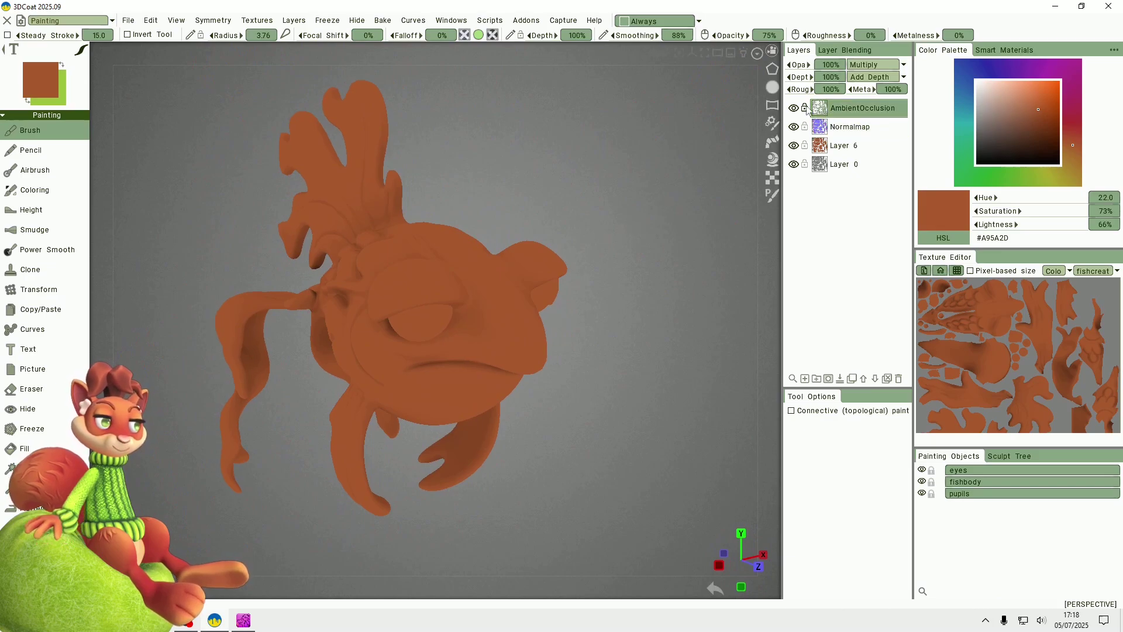
# Compare by switching the layer to Occlusion blending and back to Multiply
pyautogui.click(864, 64)
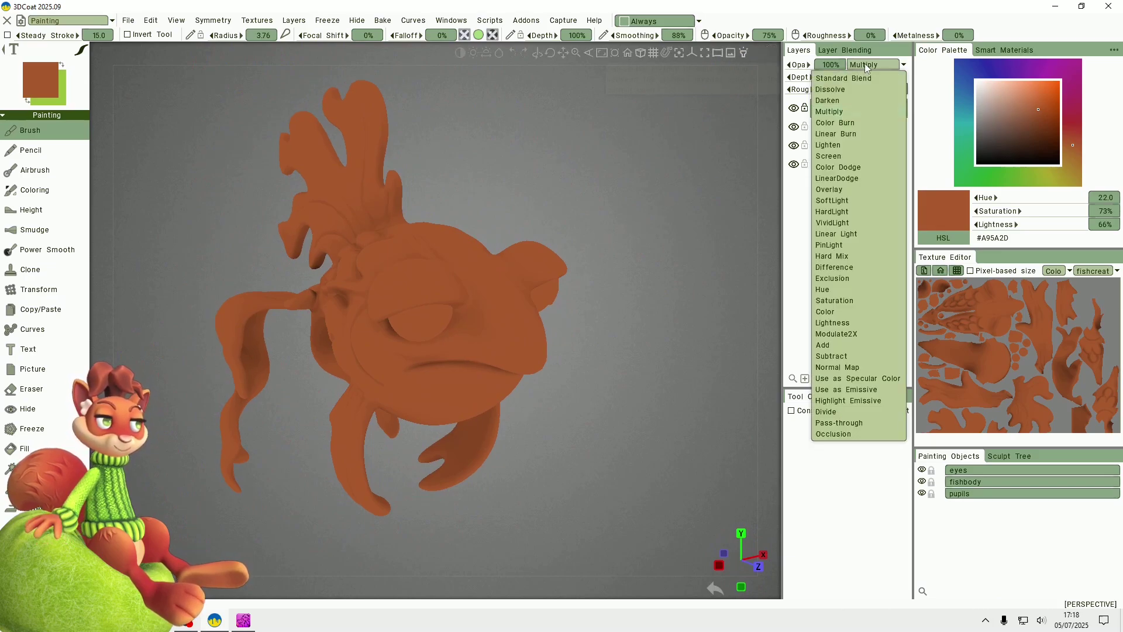
pyautogui.click(827, 434)
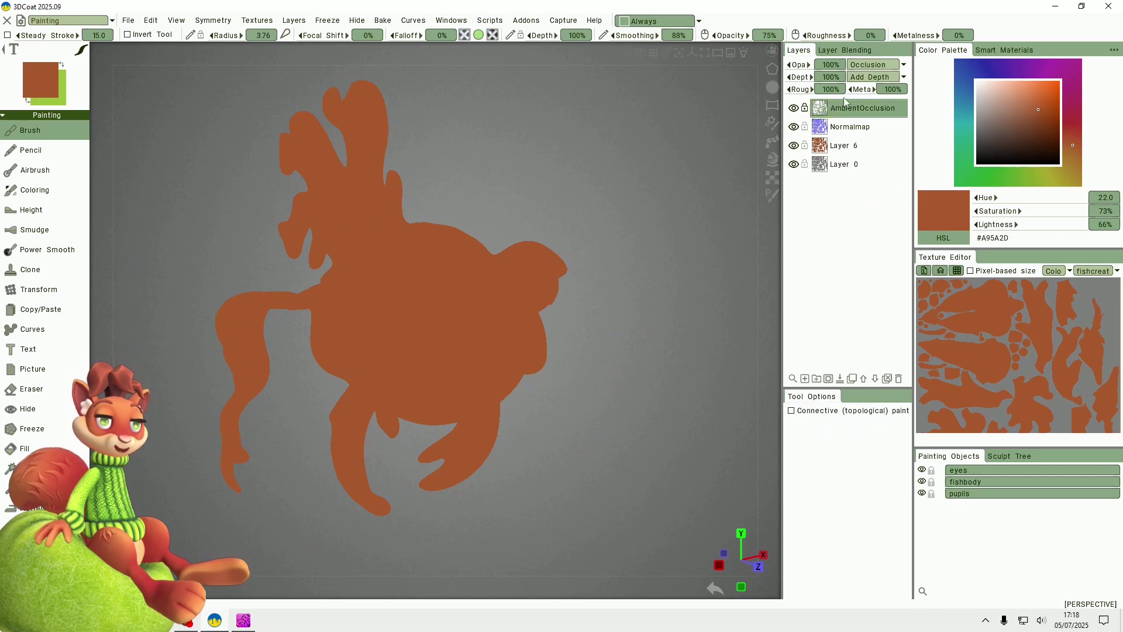
pyautogui.click(877, 65)
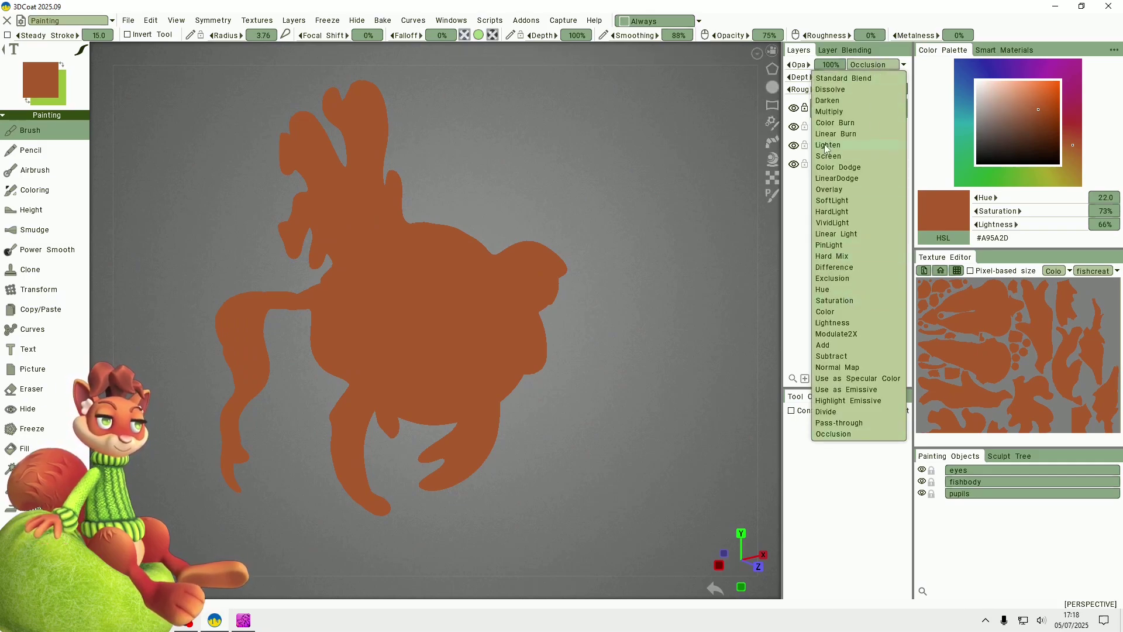
pyautogui.click(836, 110)
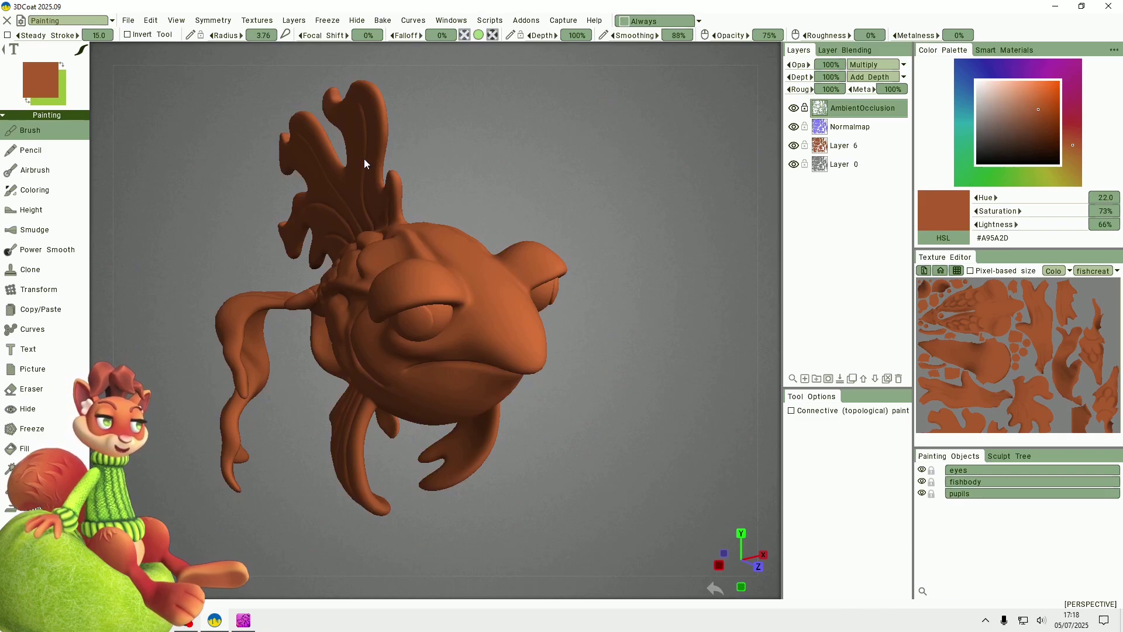
pyautogui.click(150, 20)
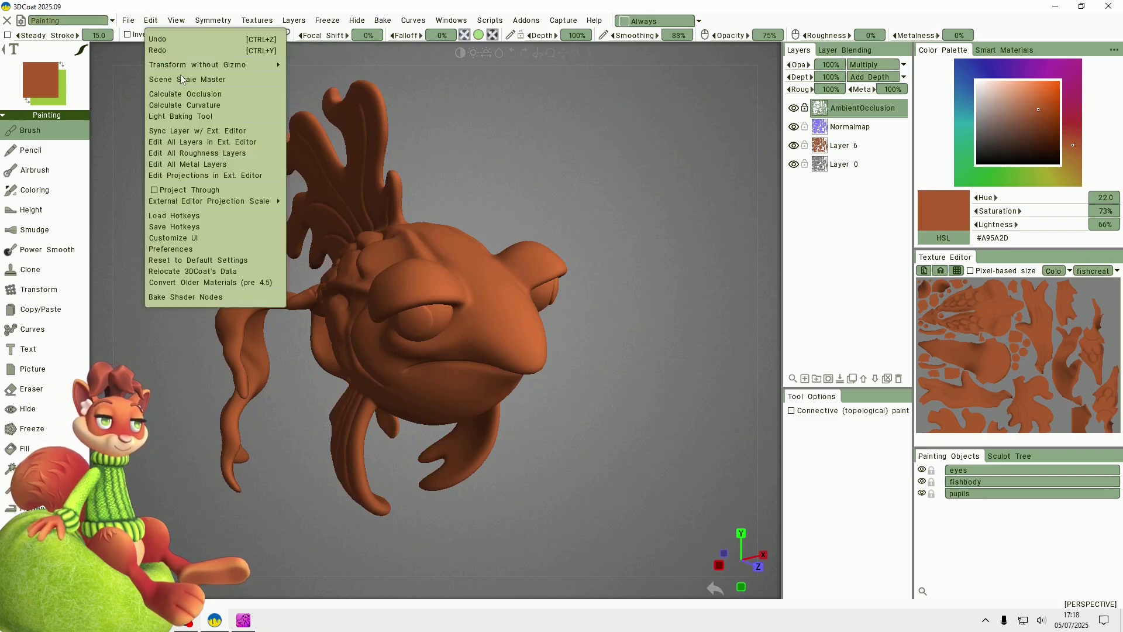
pyautogui.click(198, 107)
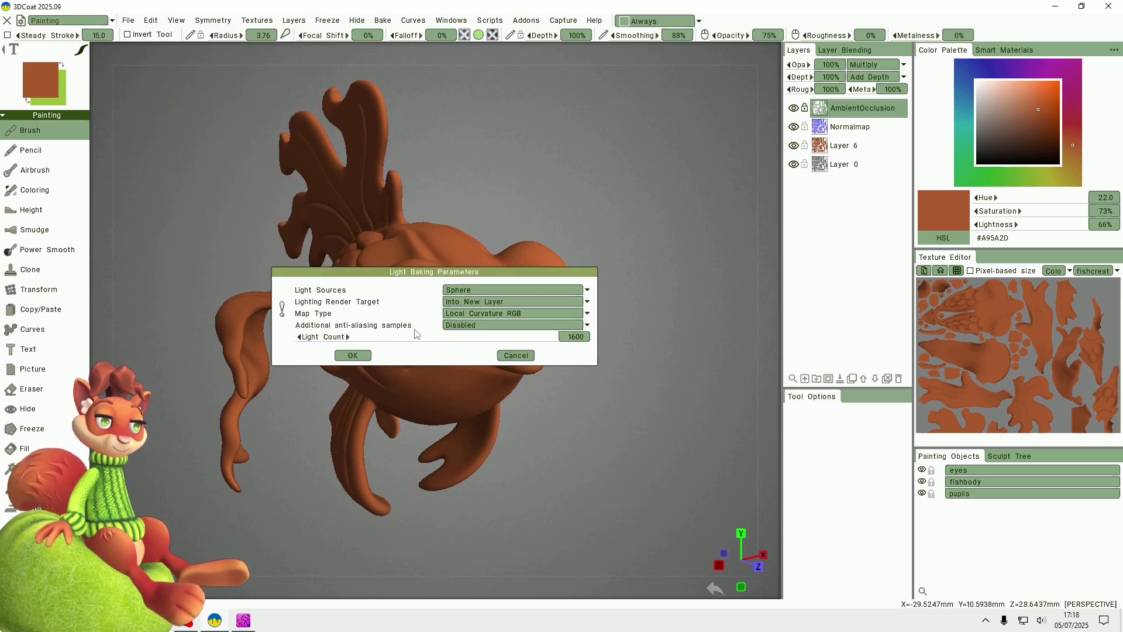
pyautogui.click(367, 355)
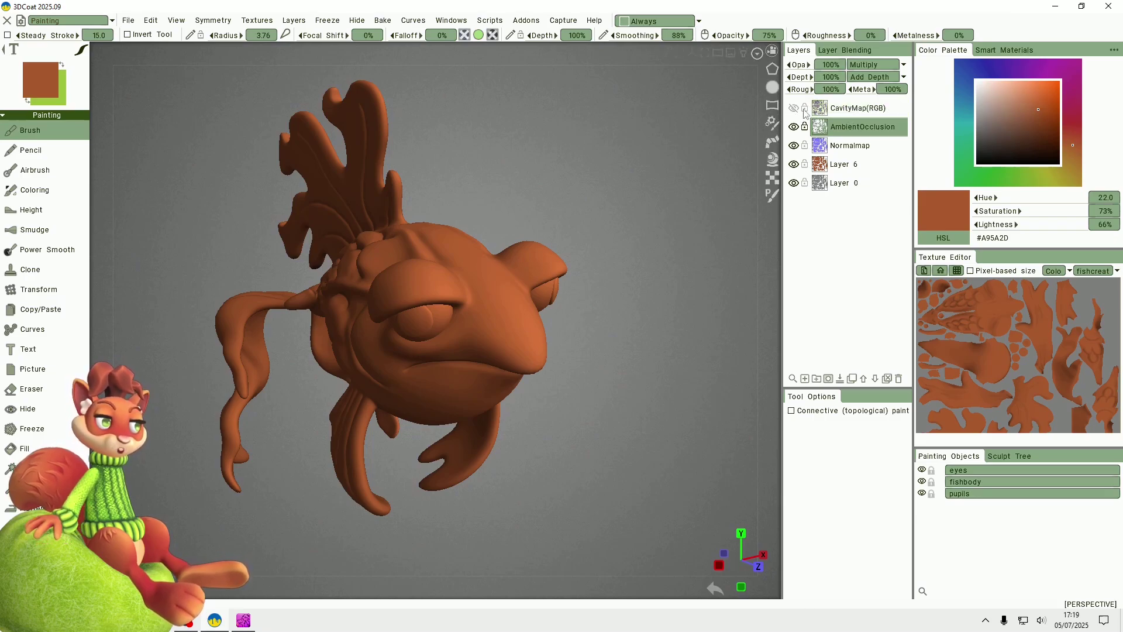
pyautogui.click(794, 110)
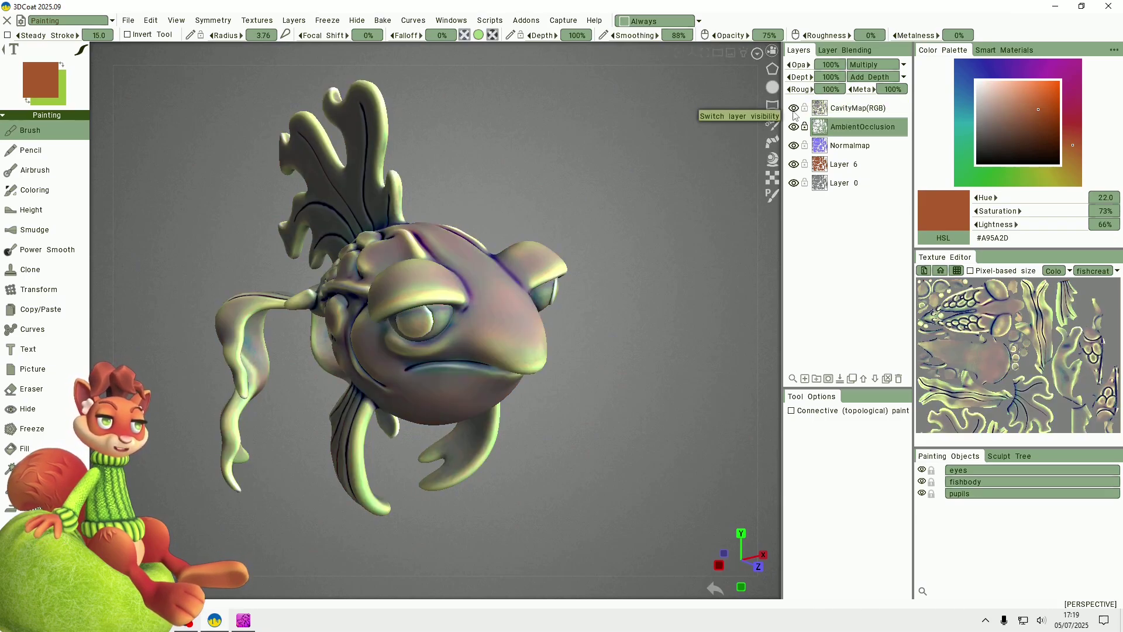
pyautogui.moveTo(633, 173); pyautogui.dragTo(783, 122)
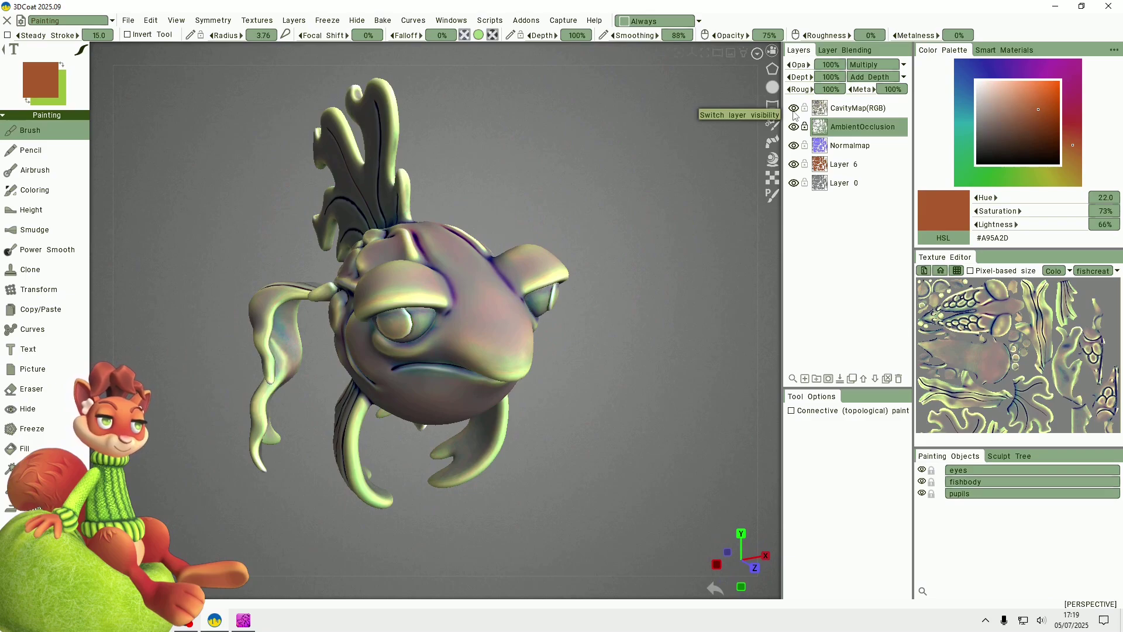
pyautogui.click(793, 108)
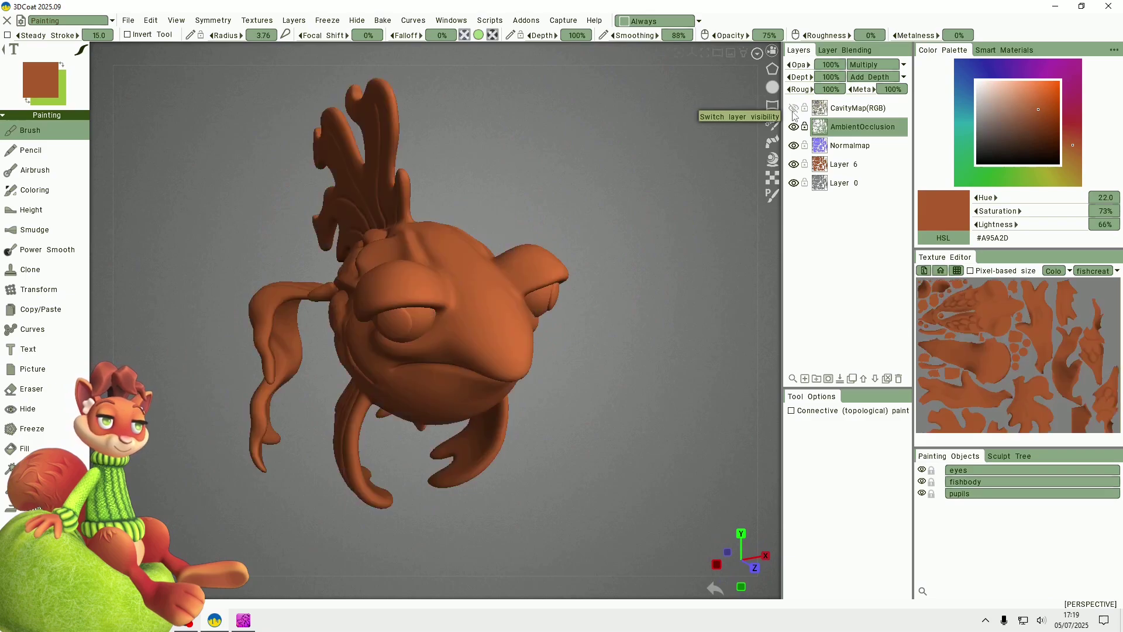
# Use Edit > Light Baking Tool with Map Type Light Based Curvature, baking into a new layer
pyautogui.click(151, 21)
pyautogui.click(166, 116)
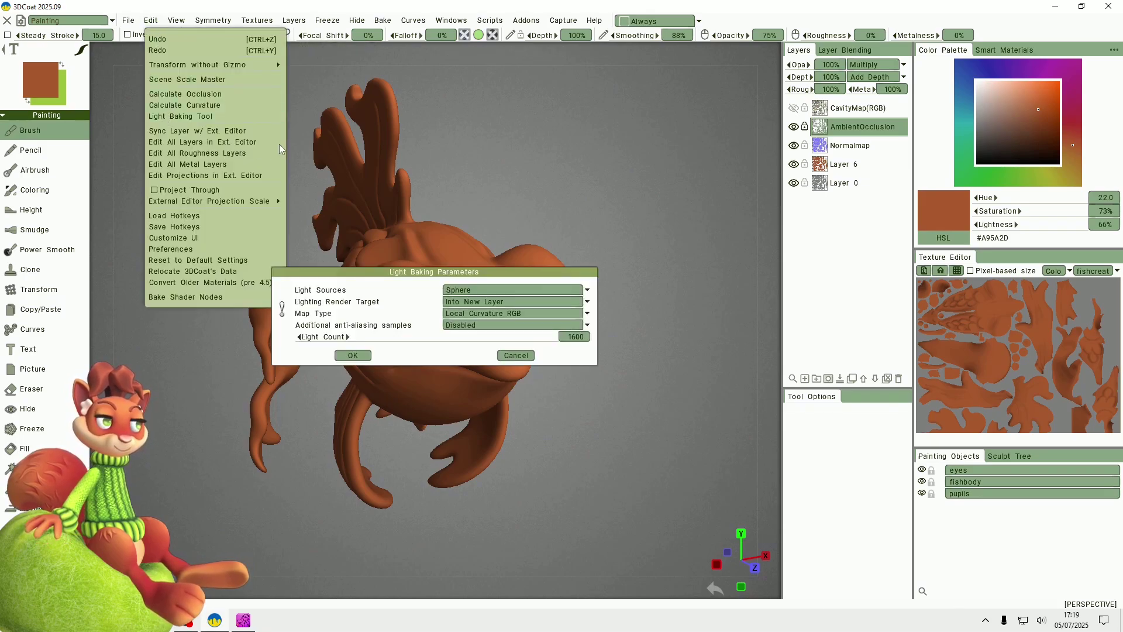
pyautogui.click(469, 314)
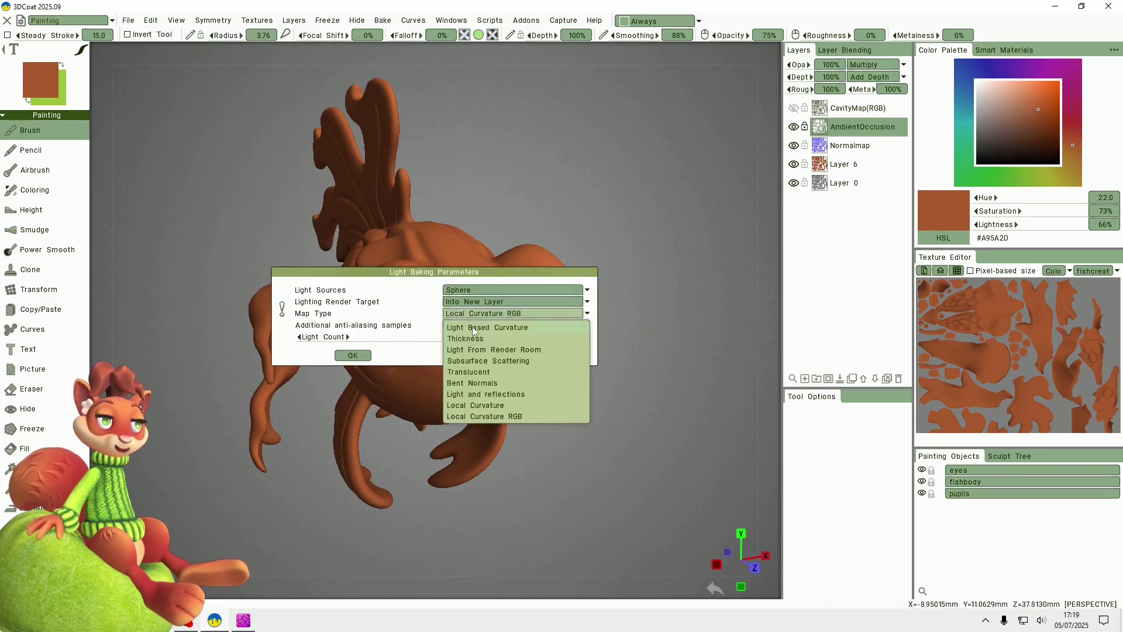
pyautogui.click(518, 328)
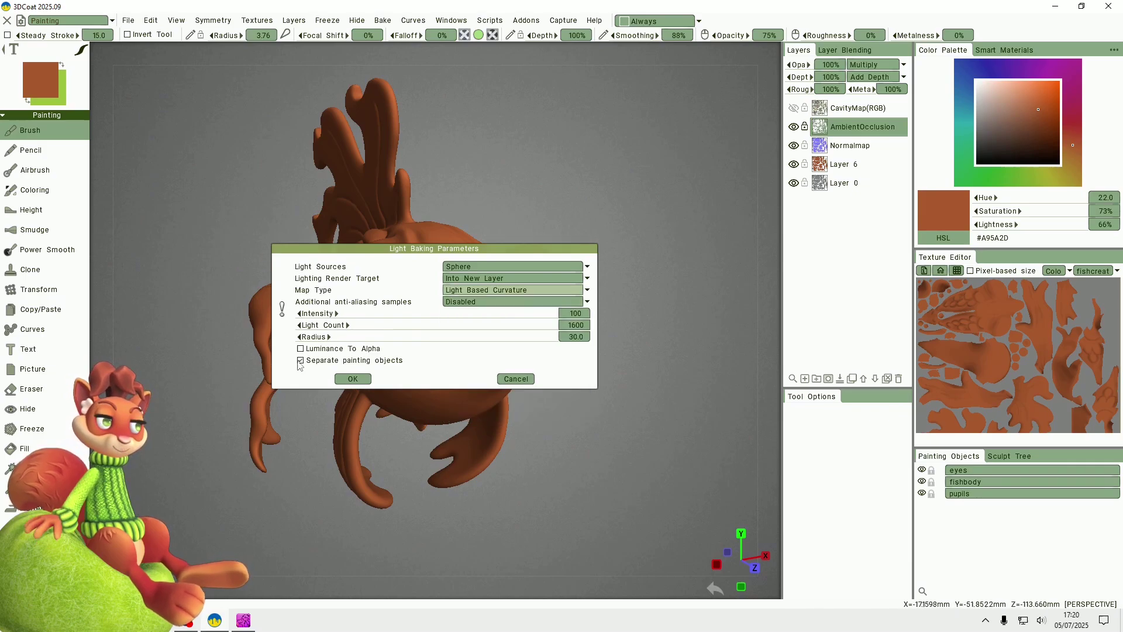
pyautogui.click(346, 380)
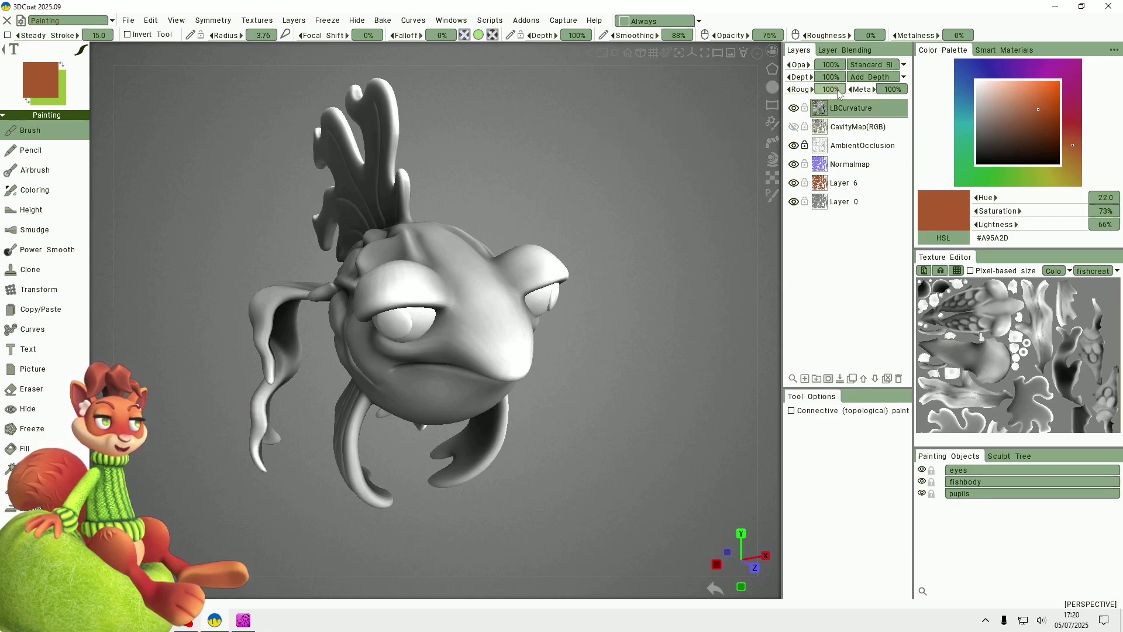
# Try Overlay, then settle on SoftLight blending for LBCurvature, orbiting to check the fish
pyautogui.click(874, 64)
pyautogui.click(860, 176)
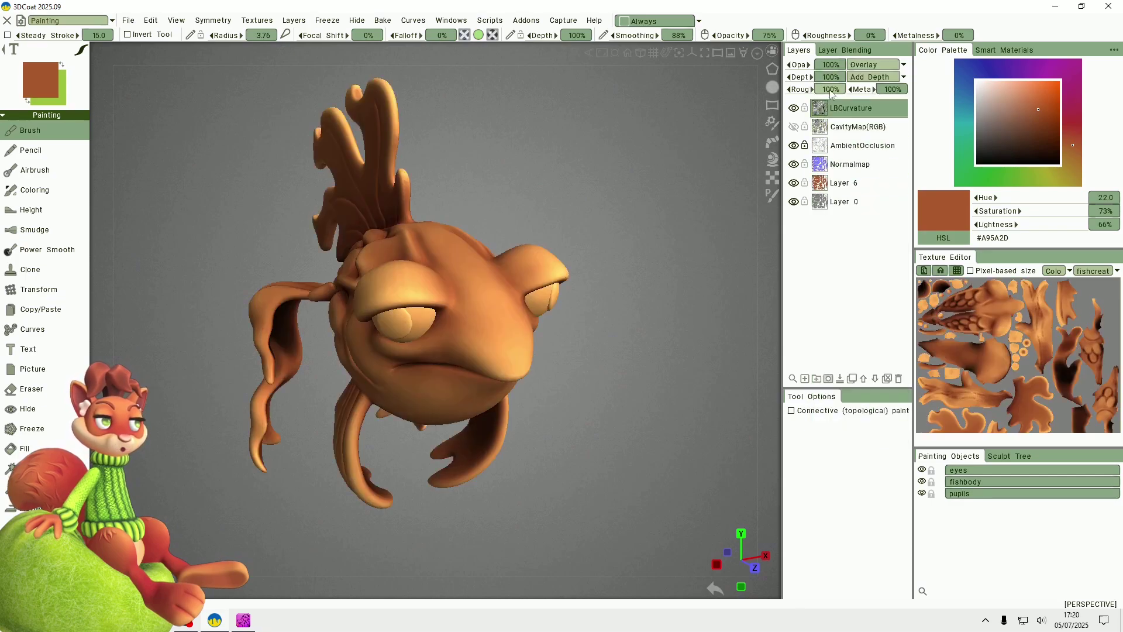
pyautogui.click(895, 64)
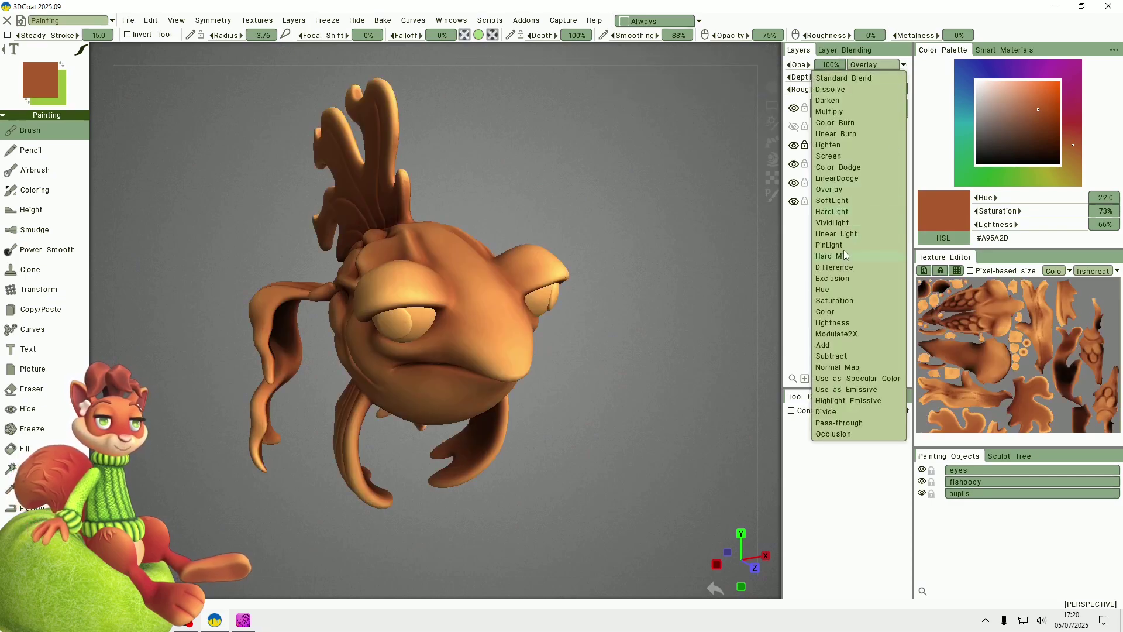
pyautogui.click(834, 202)
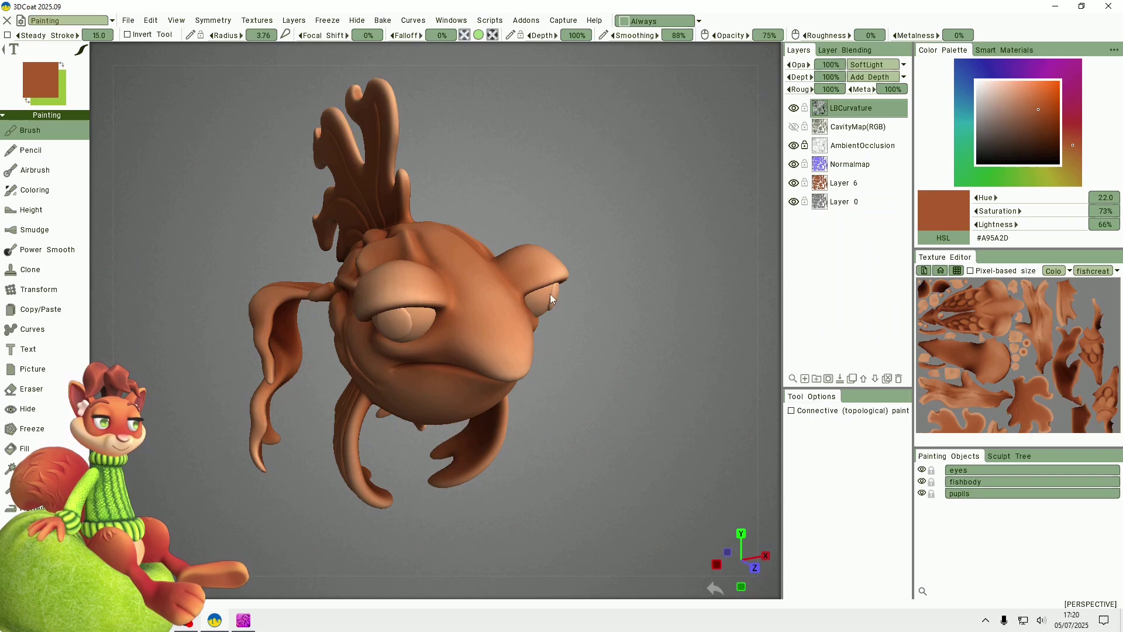
pyautogui.keyDown('shift'); pyautogui.moveTo(584, 212); pyautogui.dragTo(616, 198); pyautogui.keyUp('shift')
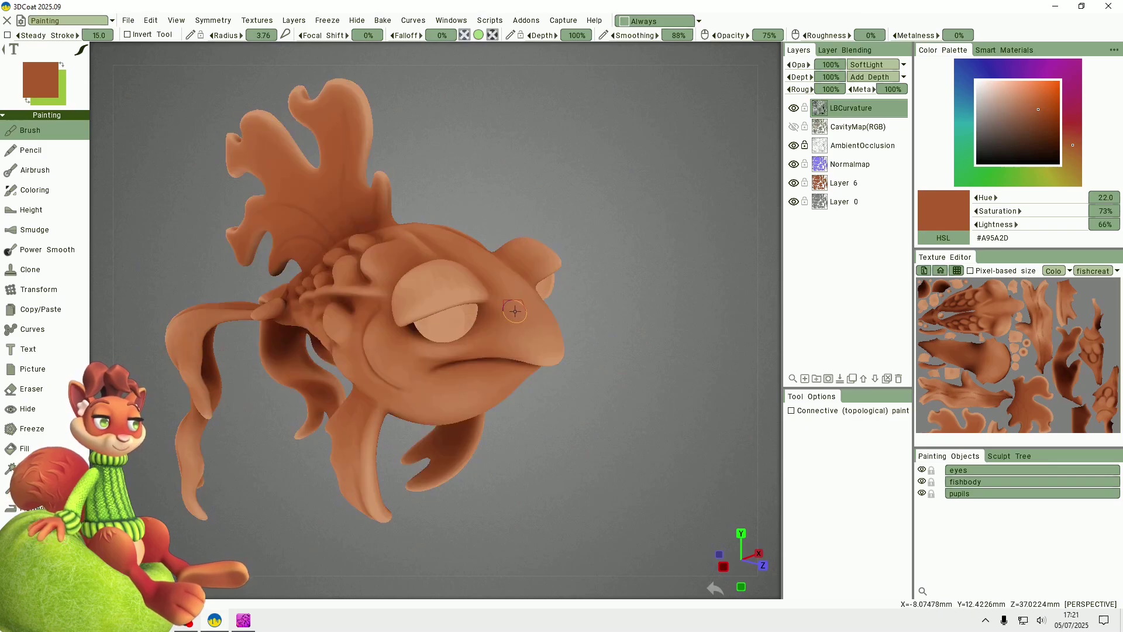
pyautogui.moveTo(648, 283); pyautogui.dragTo(605, 253)
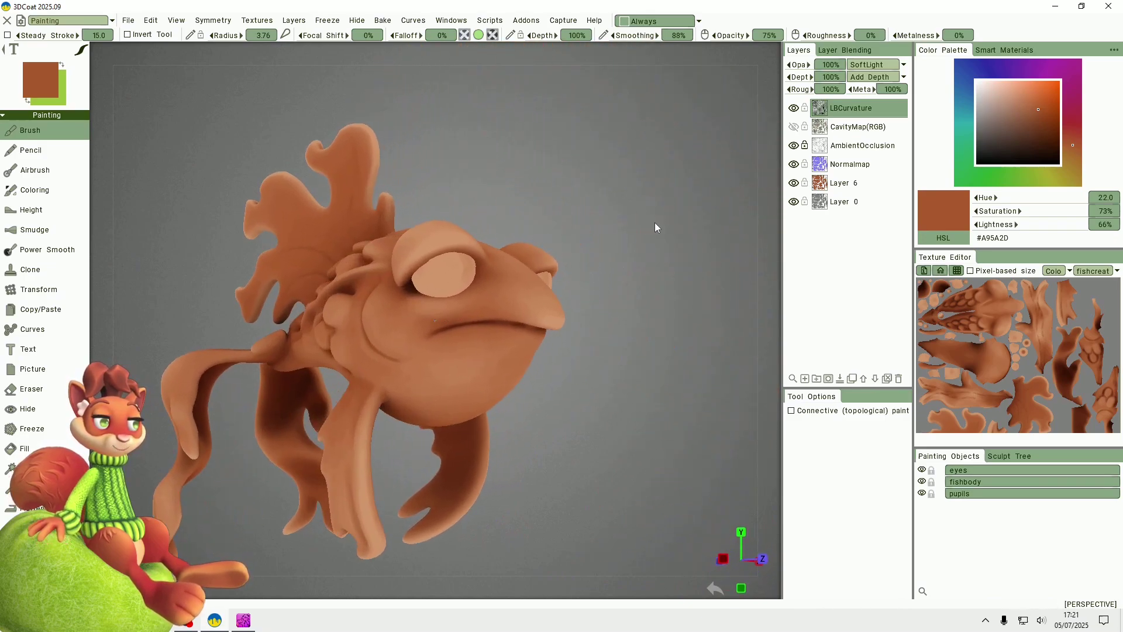
pyautogui.moveTo(655, 227); pyautogui.dragTo(438, 258)
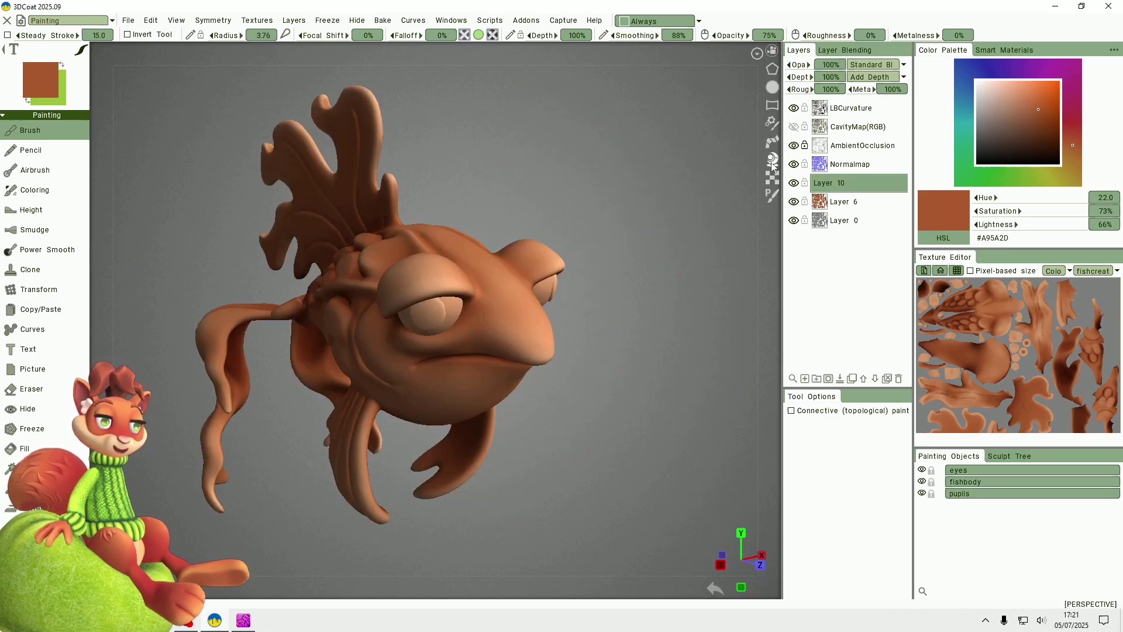
# Load copper_old from the Smart Materials library and place its preview over the fish's head
pyautogui.click(772, 166)
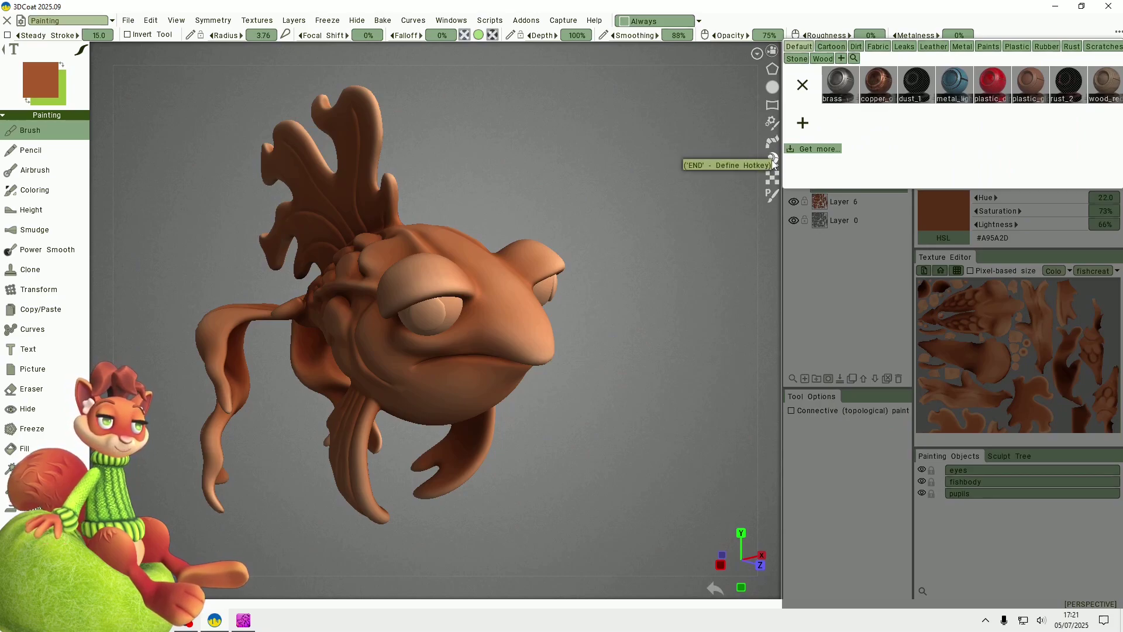
pyautogui.click(773, 161)
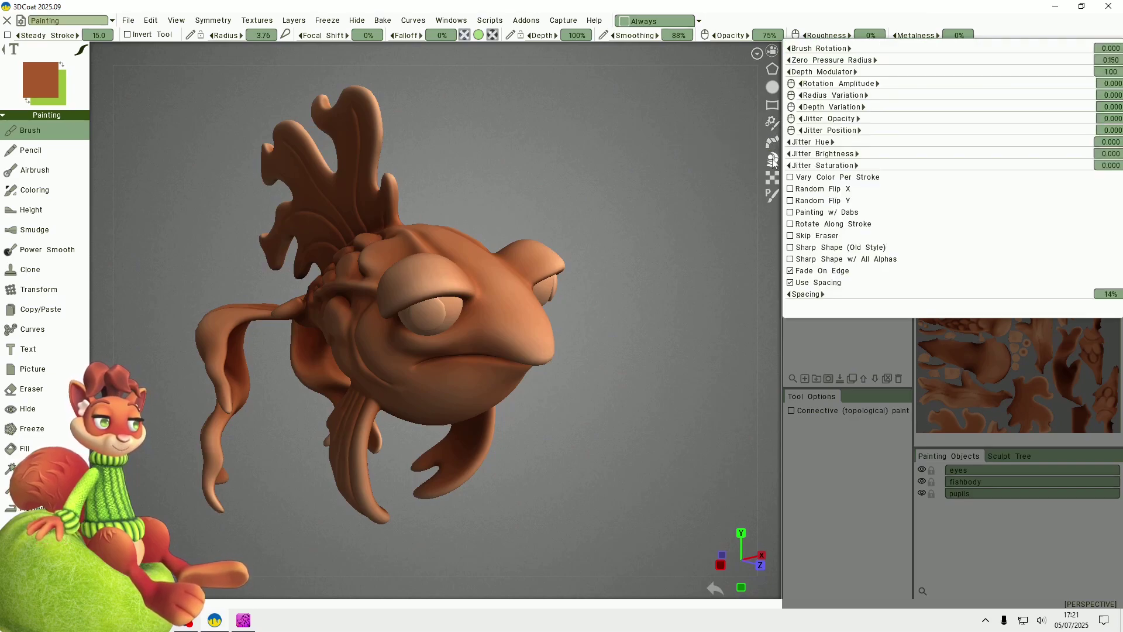
pyautogui.click(772, 69)
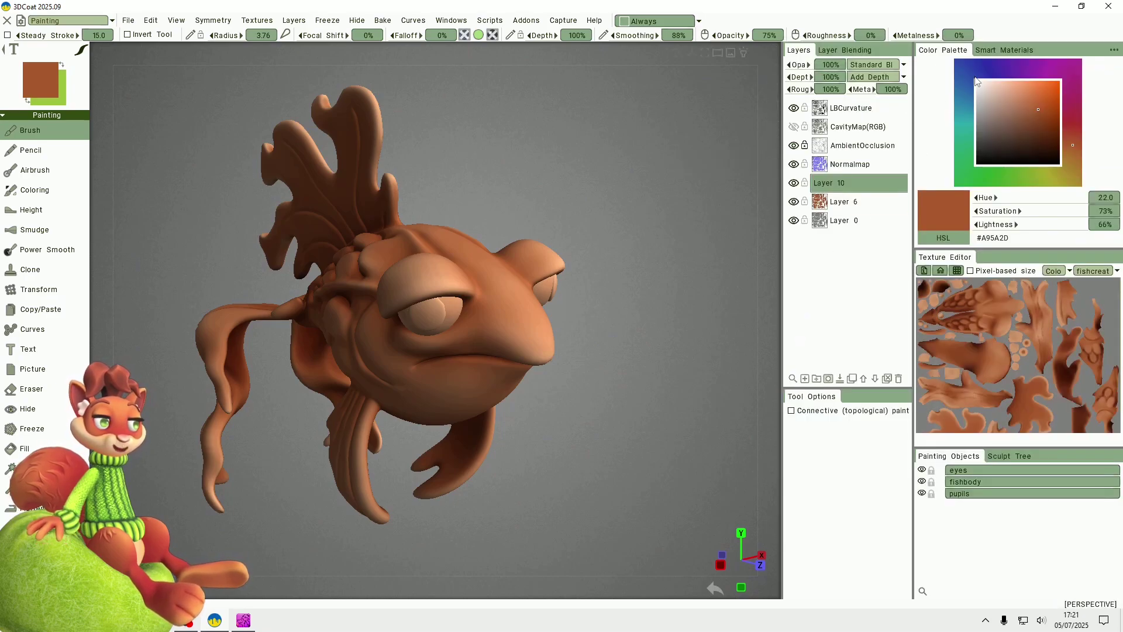
pyautogui.click(991, 50)
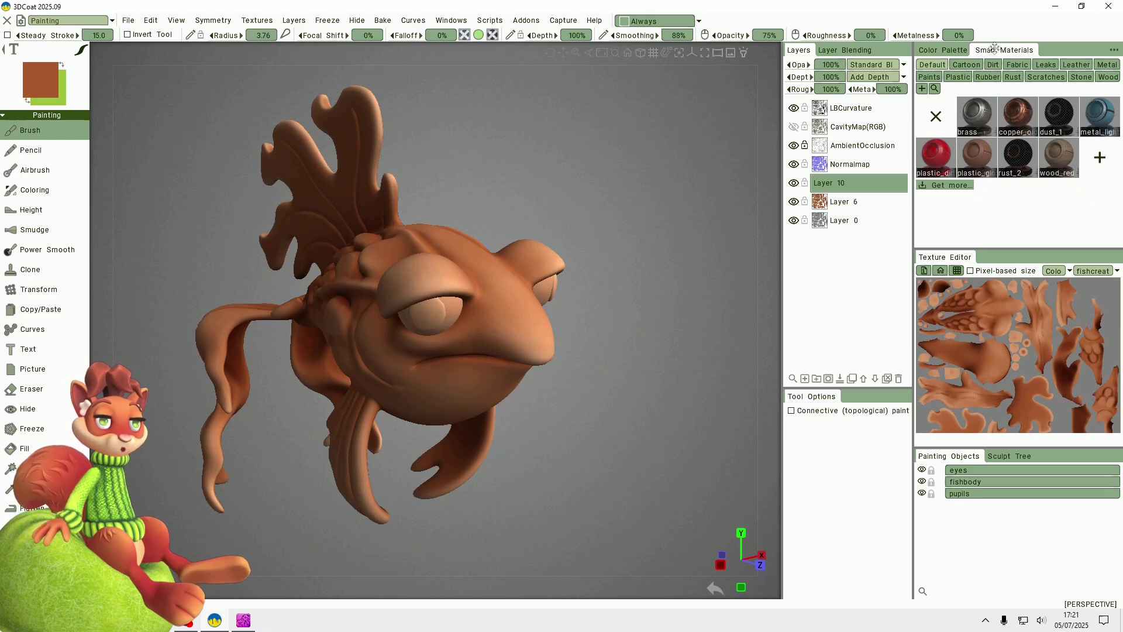
pyautogui.click(1018, 117)
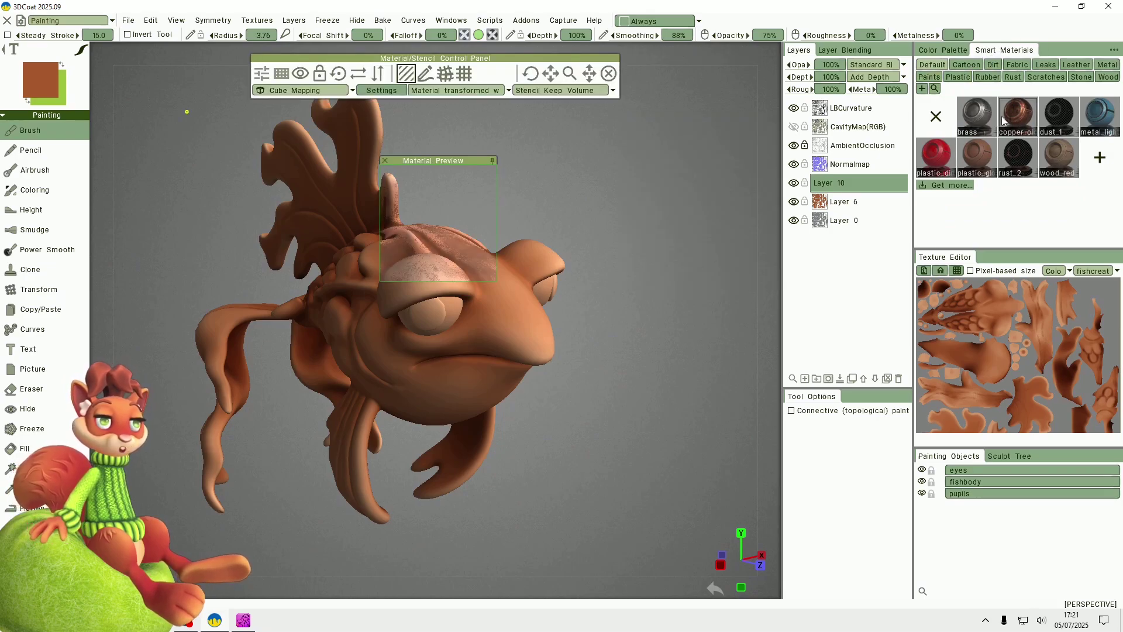
pyautogui.moveTo(435, 160); pyautogui.dragTo(482, 199)
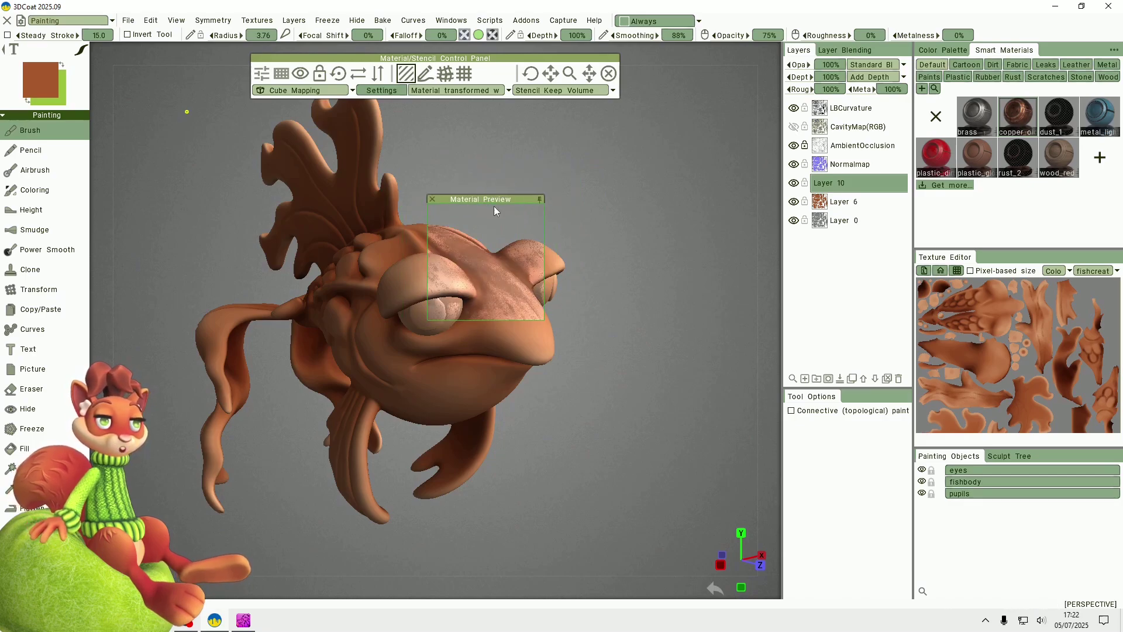
# Fill the fish on Layer 10 with copper_old using the Fill tool, then close the Material/Stencil panel
pyautogui.click(23, 448)
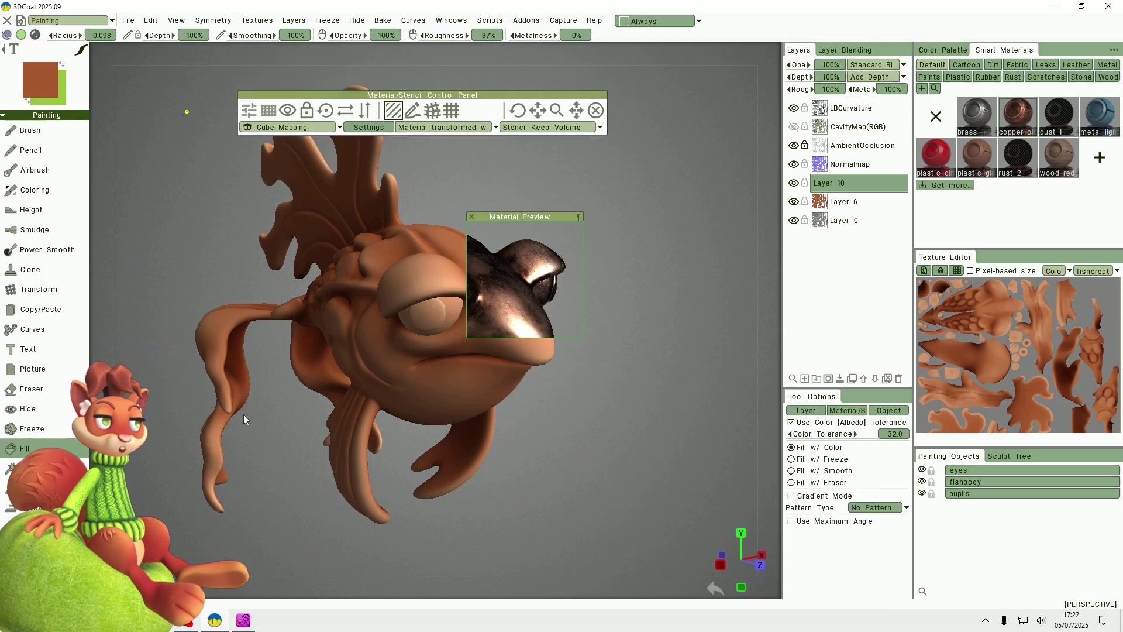
pyautogui.moveTo(544, 219); pyautogui.dragTo(453, 202)
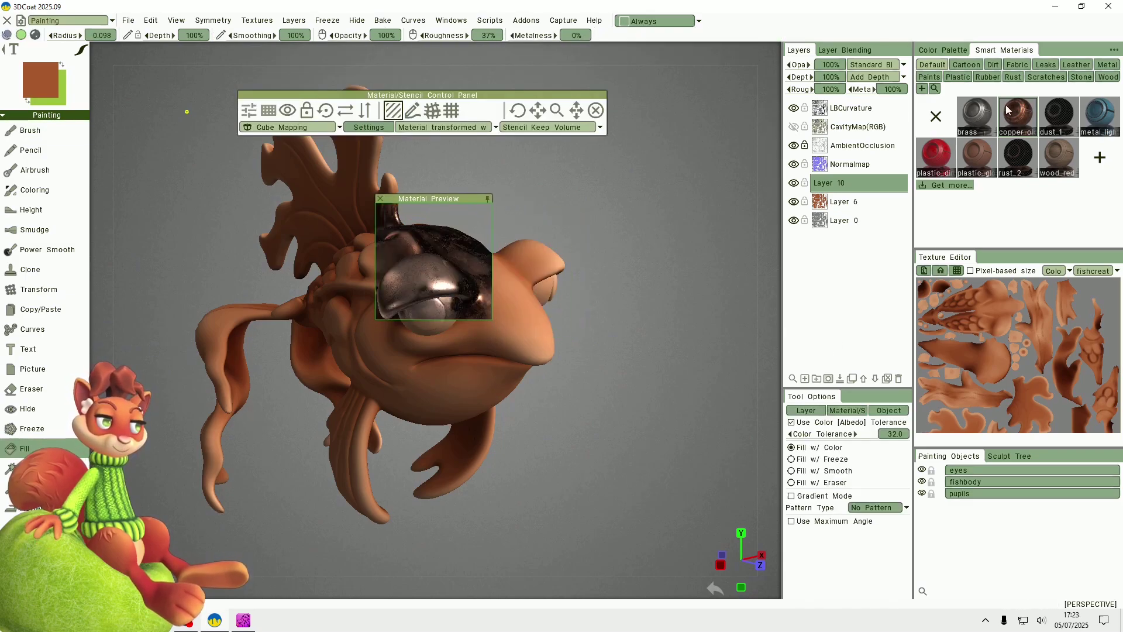
pyautogui.doubleClick(1016, 119)
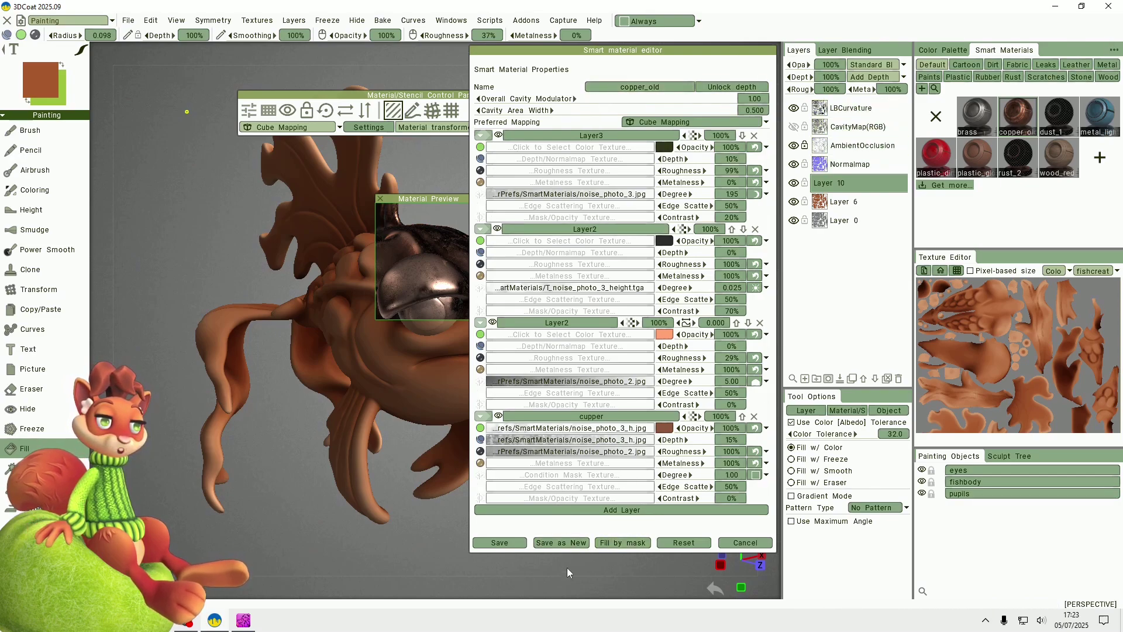
pyautogui.click(740, 545)
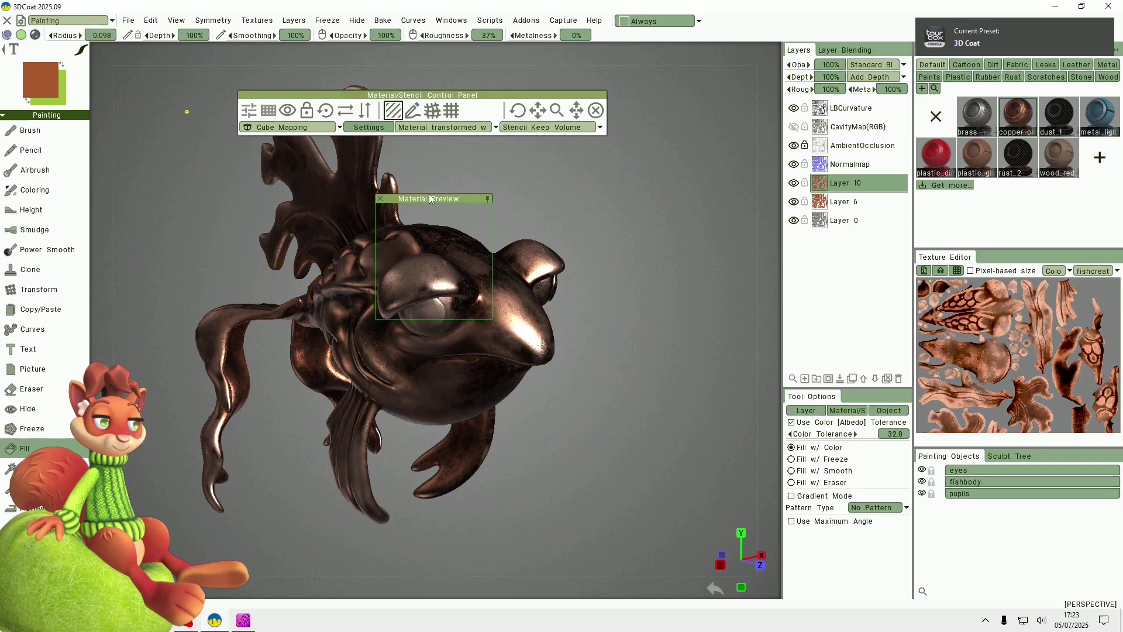
pyautogui.moveTo(399, 199); pyautogui.dragTo(608, 202)
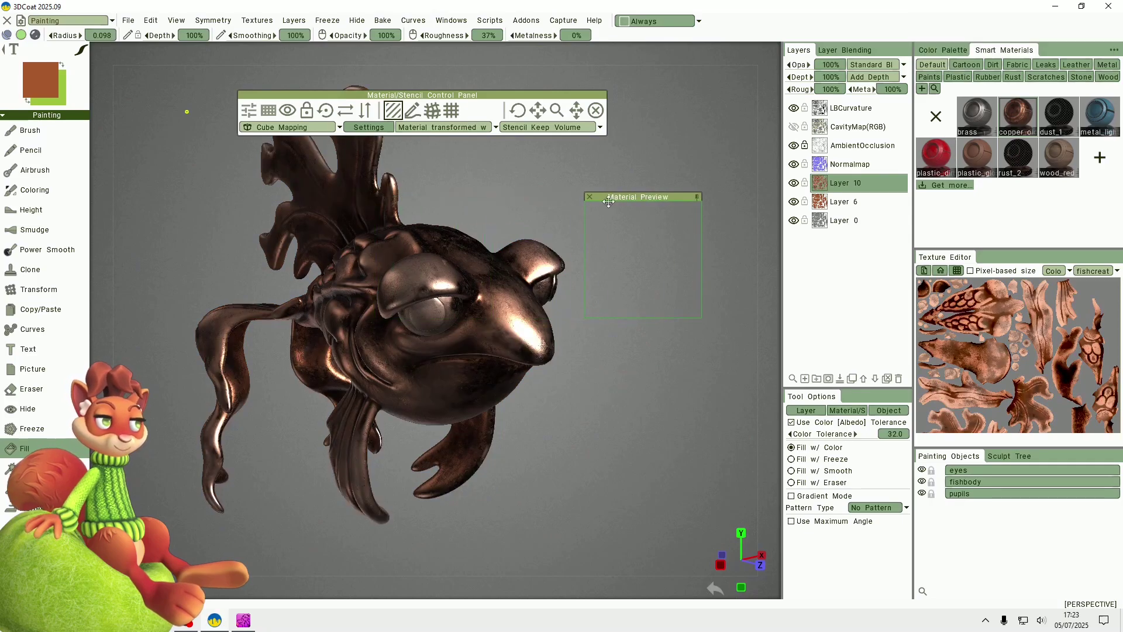
pyautogui.click(596, 111)
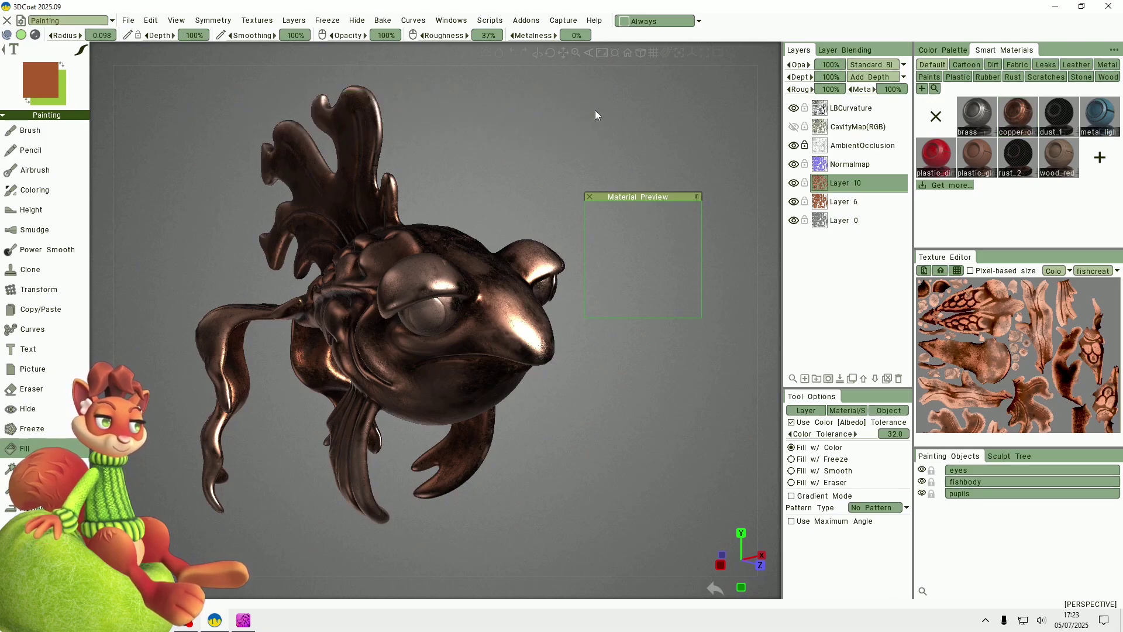
# Switch back to the Brush tool and orbit around to inspect the copper fish's side
pyautogui.click(44, 130)
pyautogui.moveTo(479, 170); pyautogui.dragTo(503, 167)
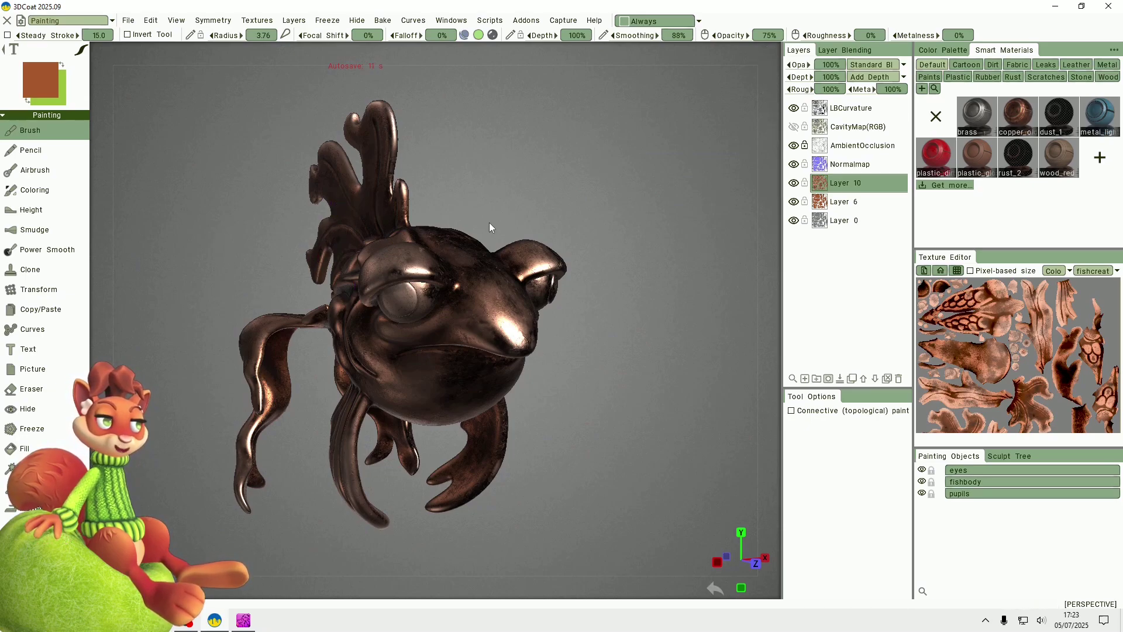
pyautogui.moveTo(490, 227); pyautogui.dragTo(558, 169)
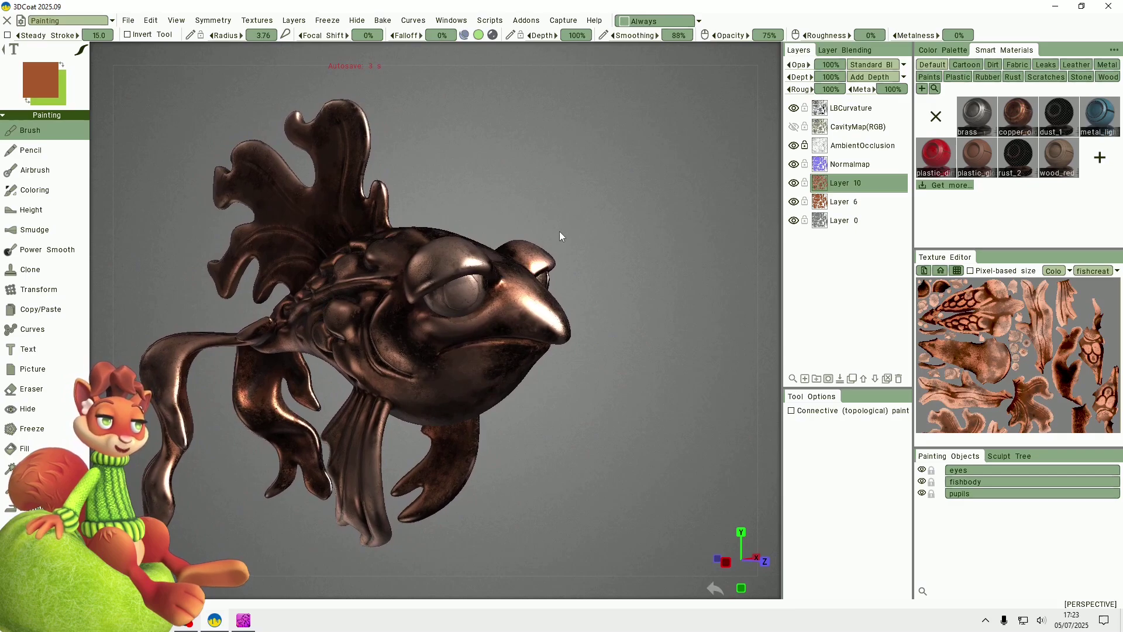